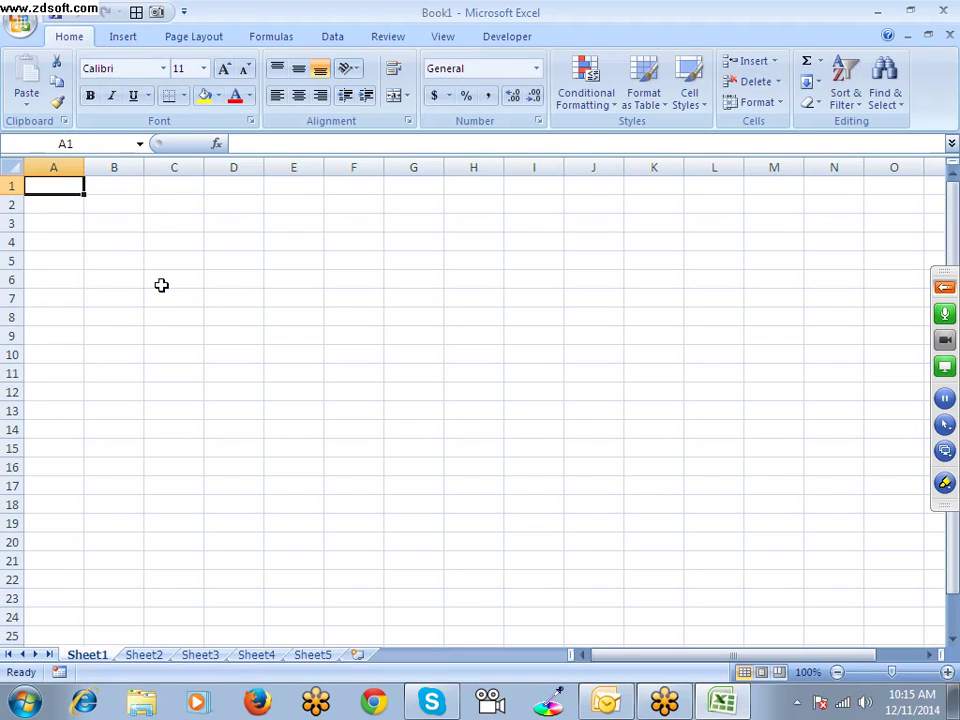
Slightly widen column A and adjust the height of row 1, trying out and discarding the text "fsdf" in cell A1.
mouse_move(84, 167)
mouse_down()
mouse_move(290, 167)
mouse_move(86, 152)
mouse_move(86, 160)
mouse_up()
mouse_move(11, 195)
mouse_down()
mouse_move(15, 240)
mouse_move(15, 193)
mouse_up()
text(fsdf)
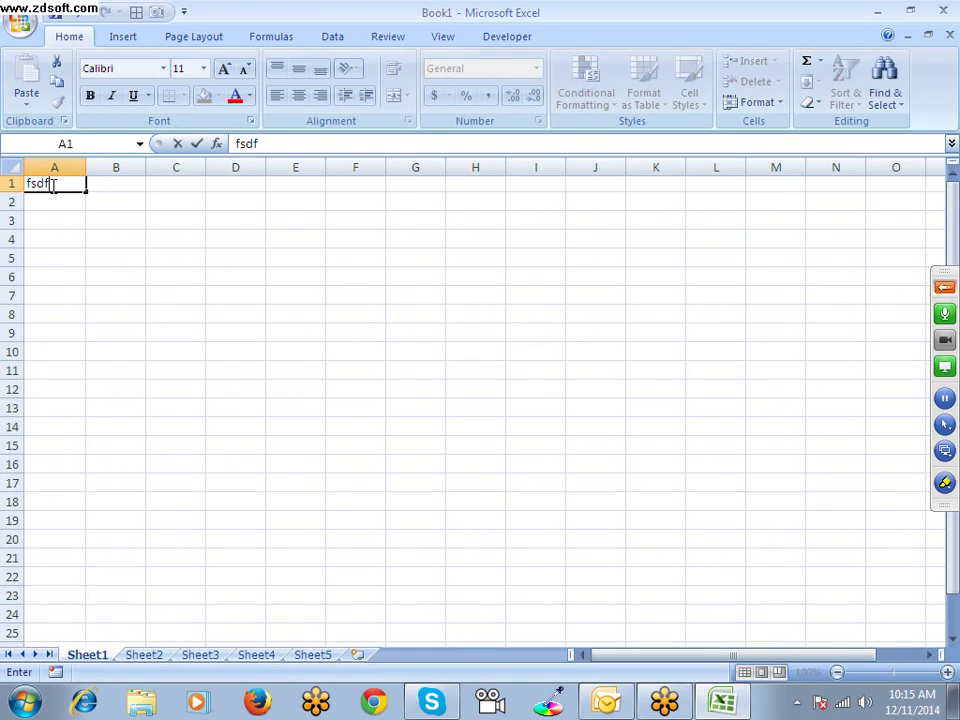
key(Escape)
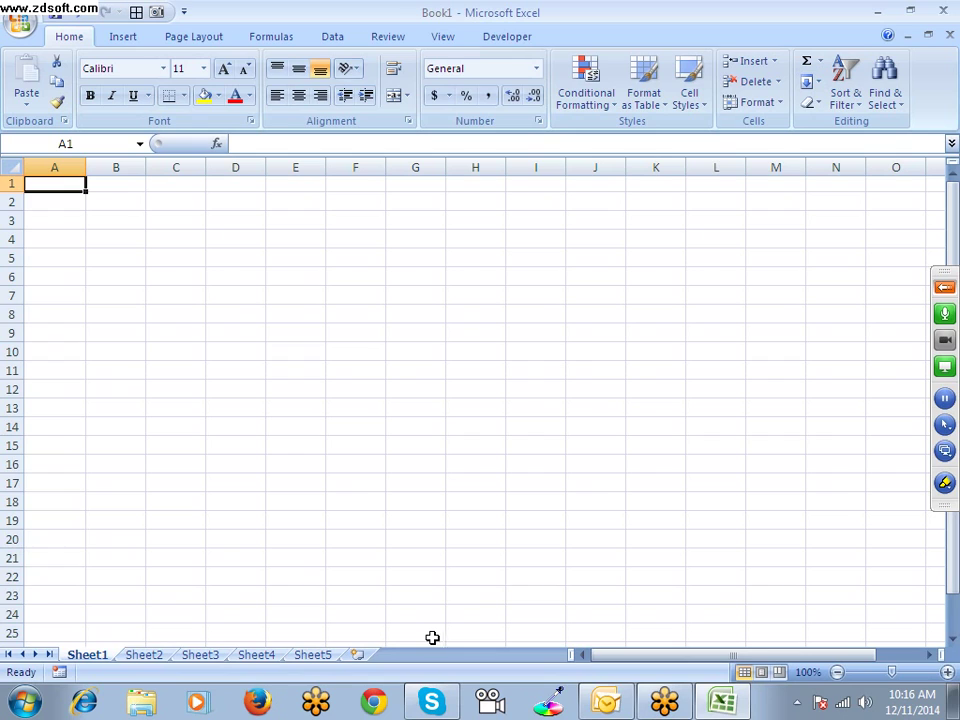
drag(14, 192, 14, 198)
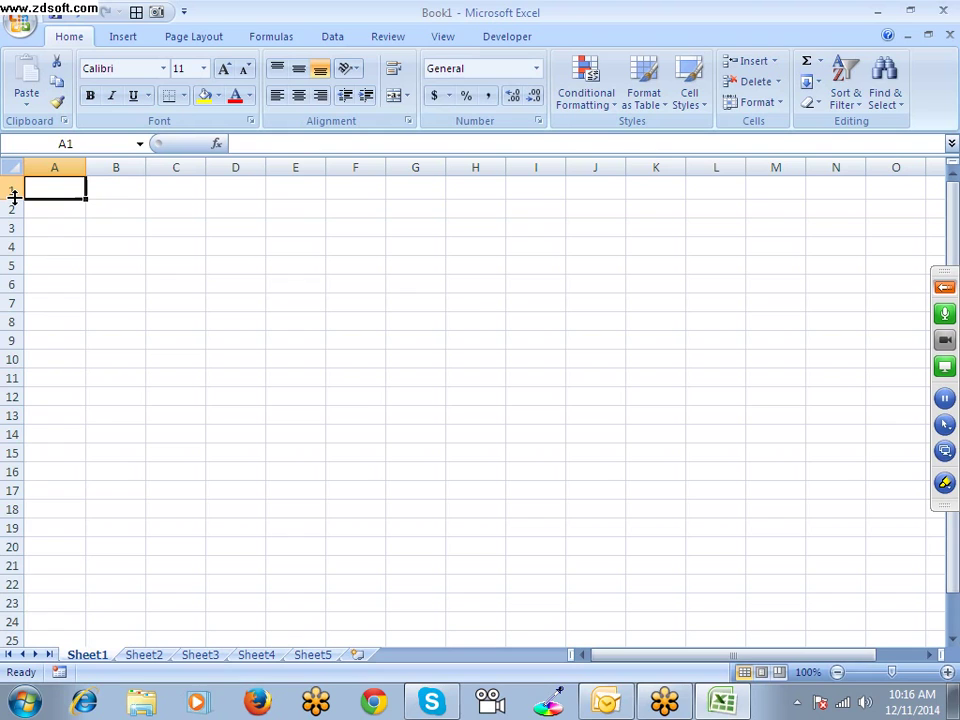
Search Excel Help for "limits" and open the Excel specifications and limits article maximized at the worksheet and workbook table.
key(F1)
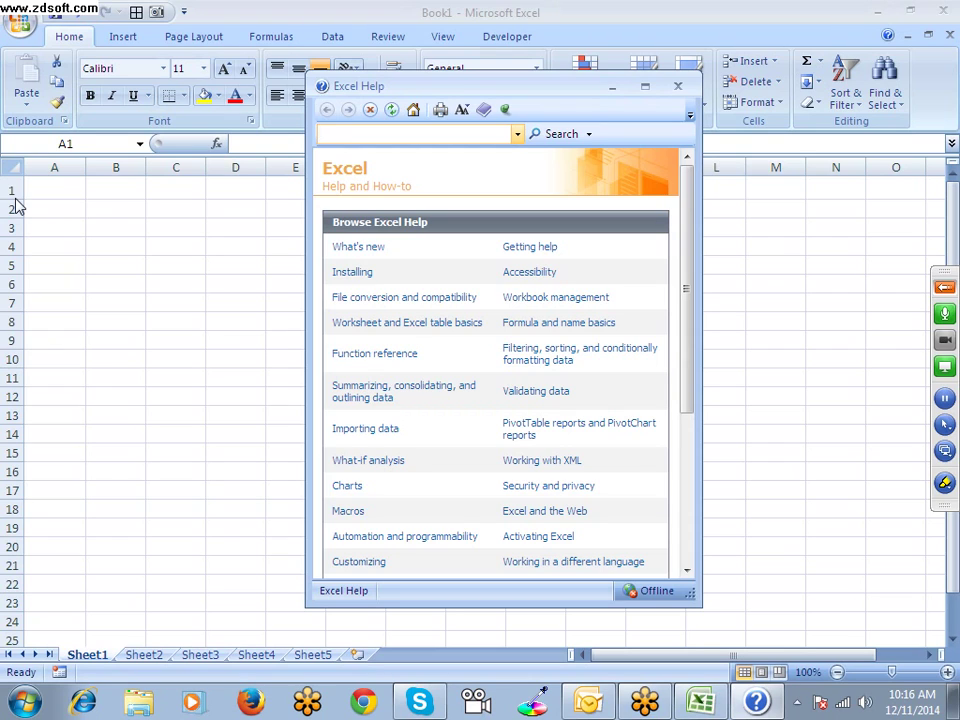
text(limits)
key(Return)
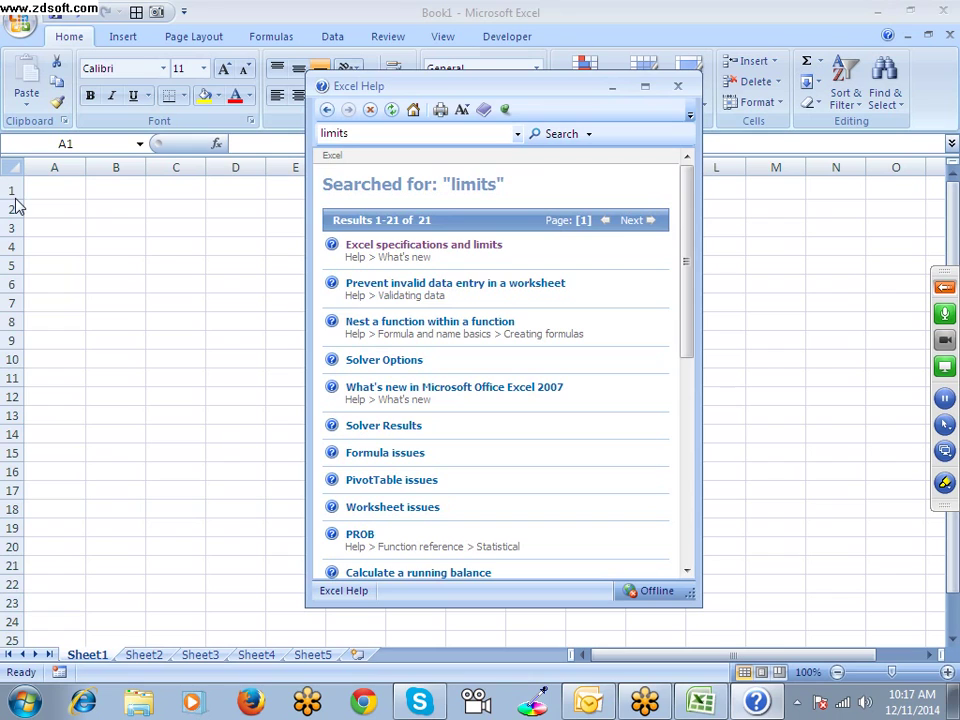
click(366, 252)
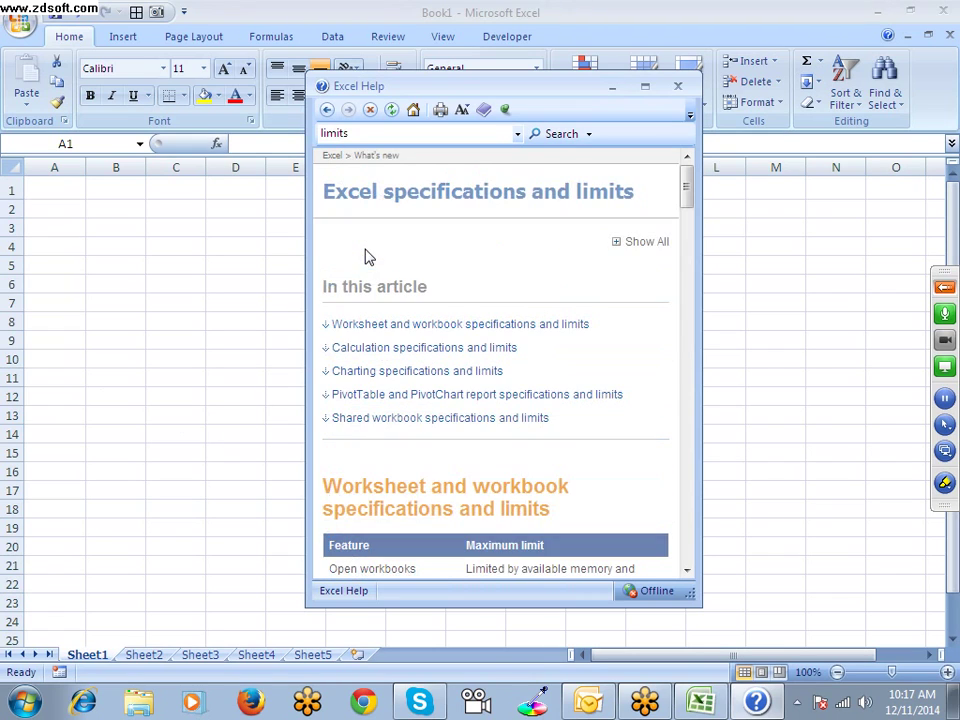
click(645, 92)
scroll(362, 297, down, 5)
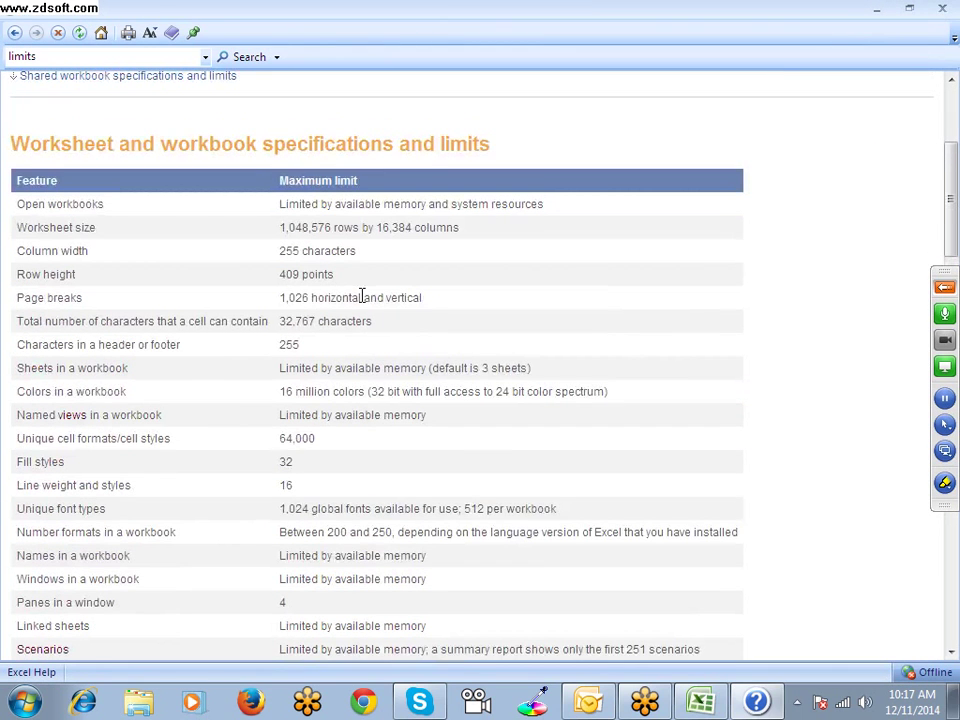
Highlight the Open workbooks feature, create a second blank workbook in Excel, and return to the help article.
drag(100, 205, 16, 205)
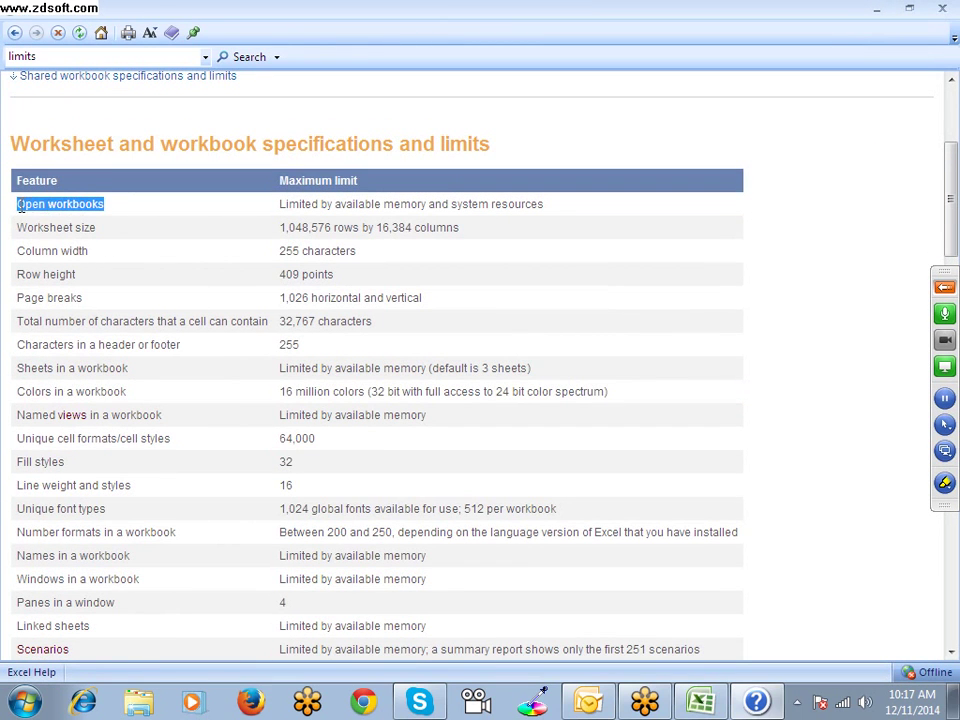
click(700, 702)
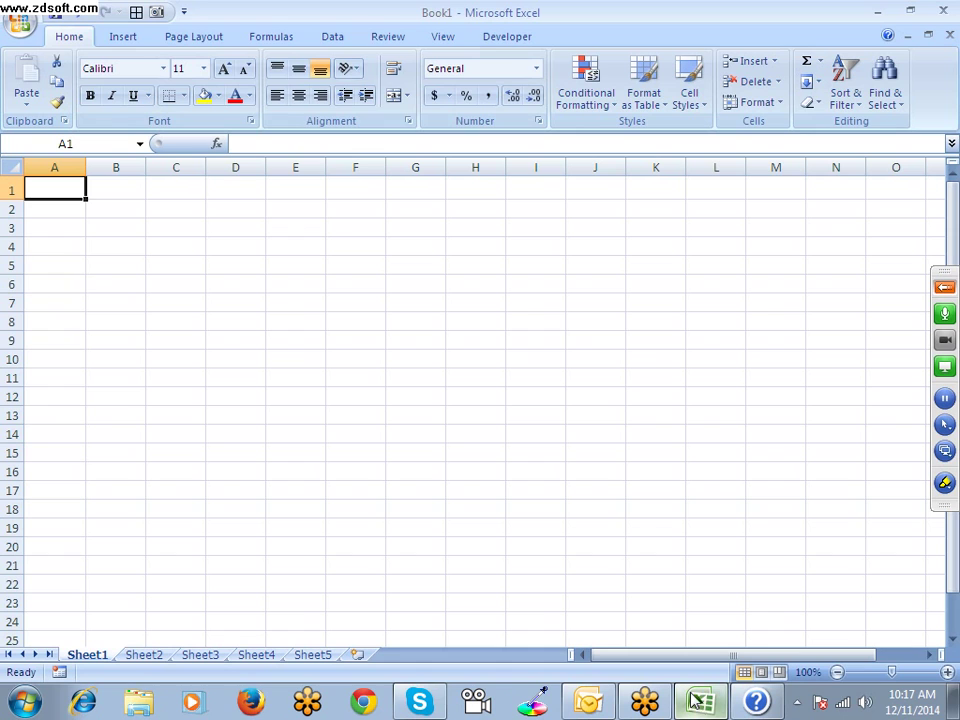
key(ctrl+n)
mouse_move(700, 703)
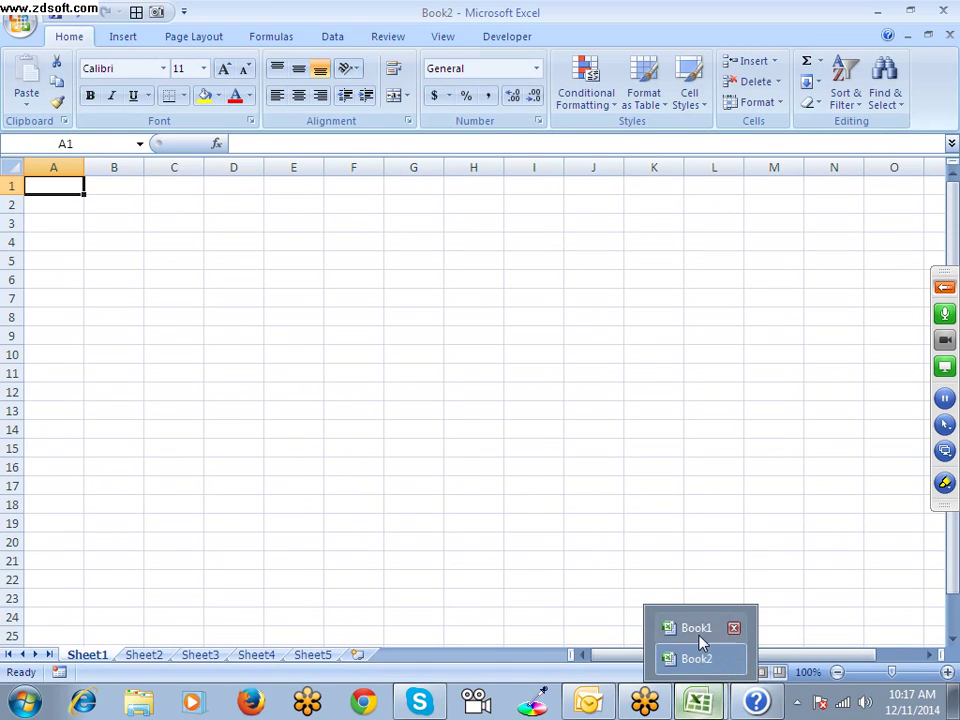
click(660, 543)
click(757, 702)
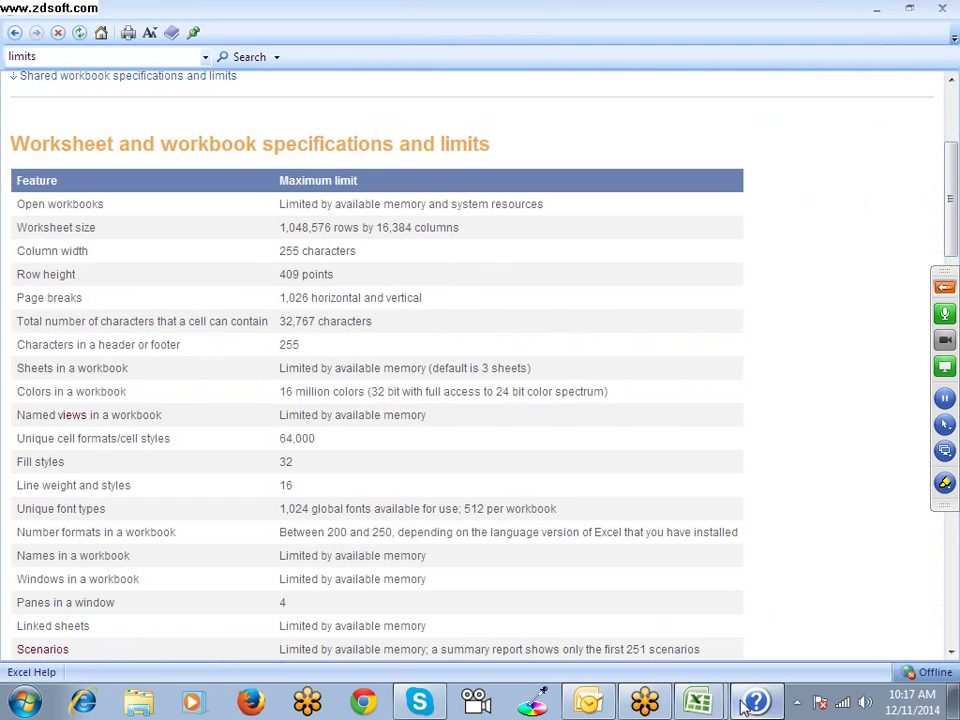
Remove Outlook from the taskbar and unpin ColorPic from it.
right_click(595, 695)
click(591, 667)
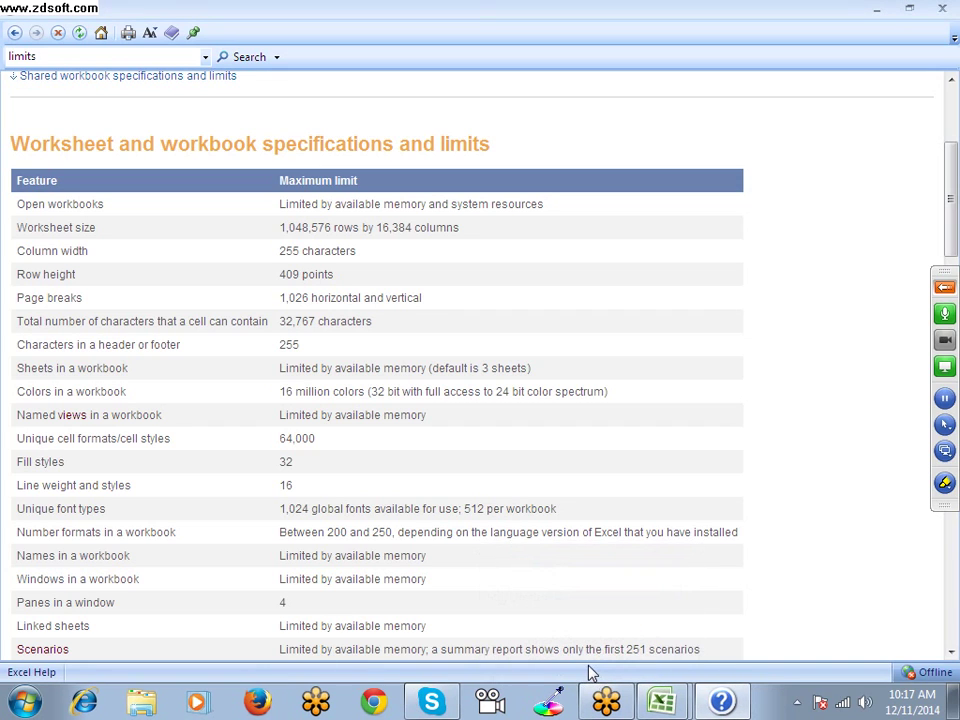
right_click(547, 698)
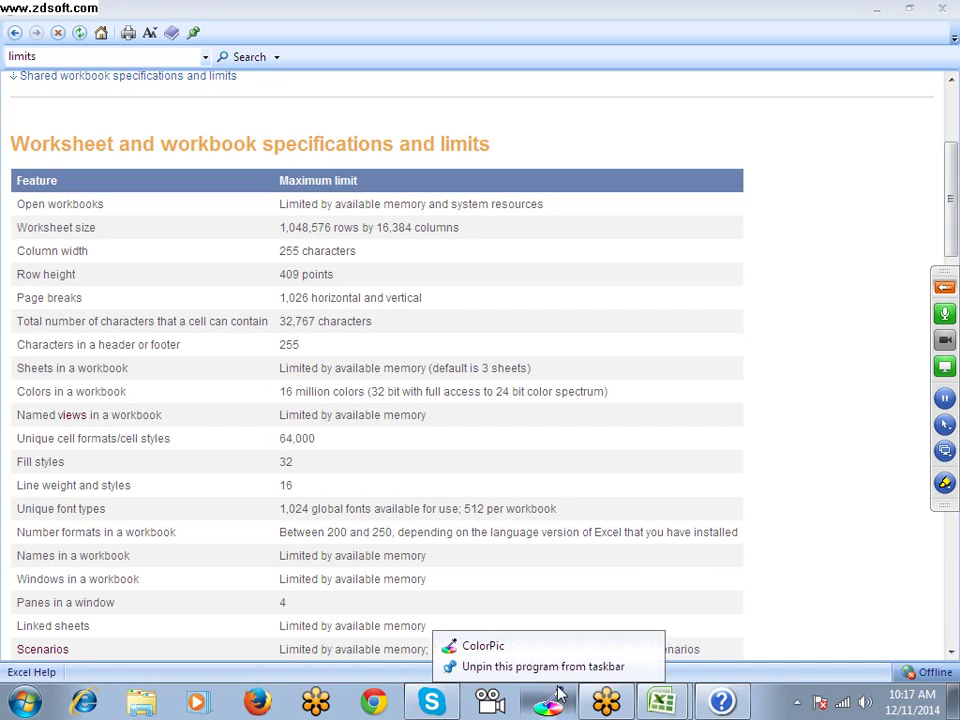
click(541, 668)
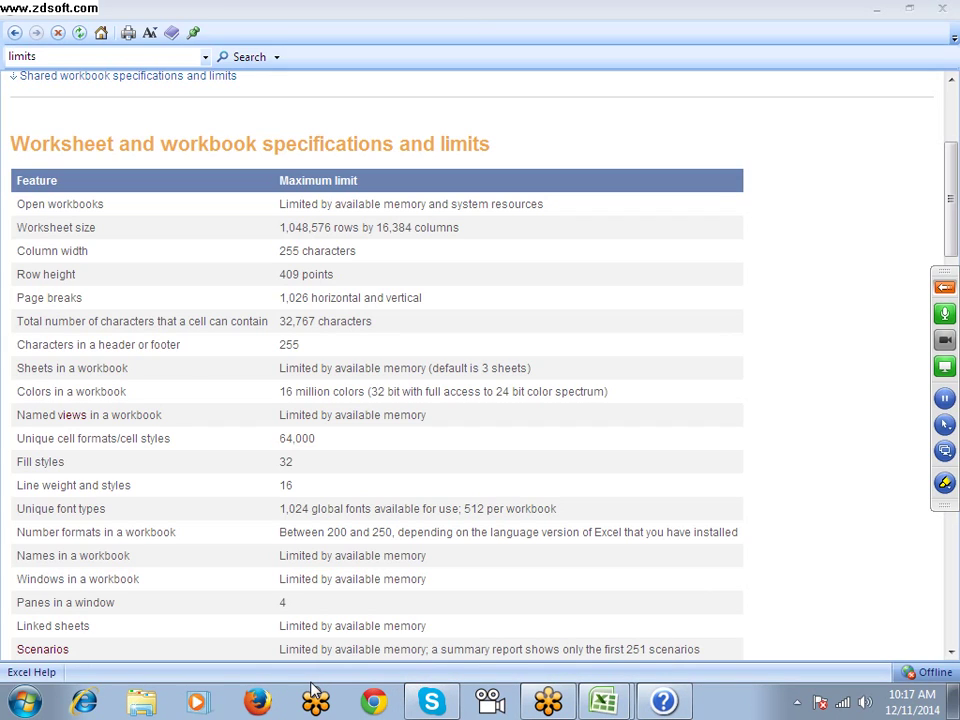
Expand the GoToMeeting control panel and highlight the Open workbooks feature and its maximum limit in the help article.
double_click(298, 205)
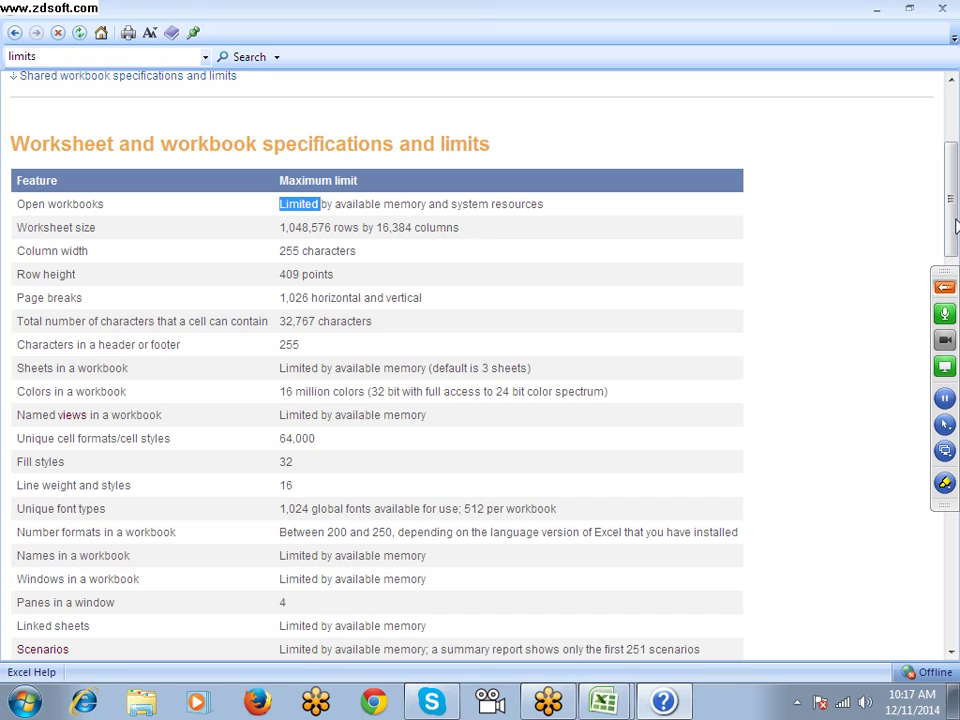
click(944, 288)
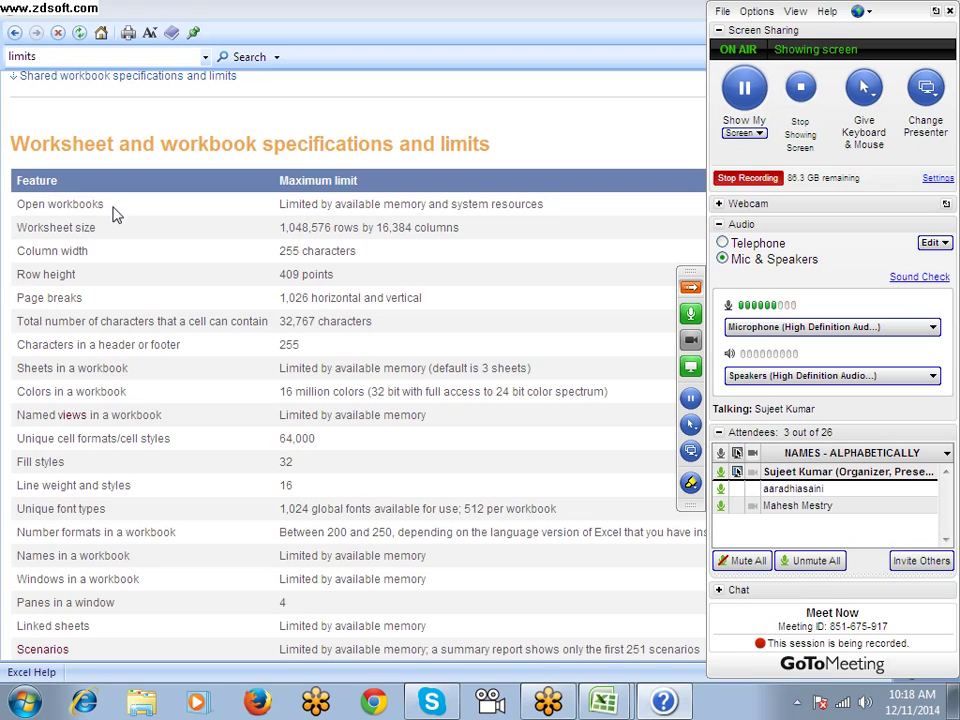
triple_click(31, 207)
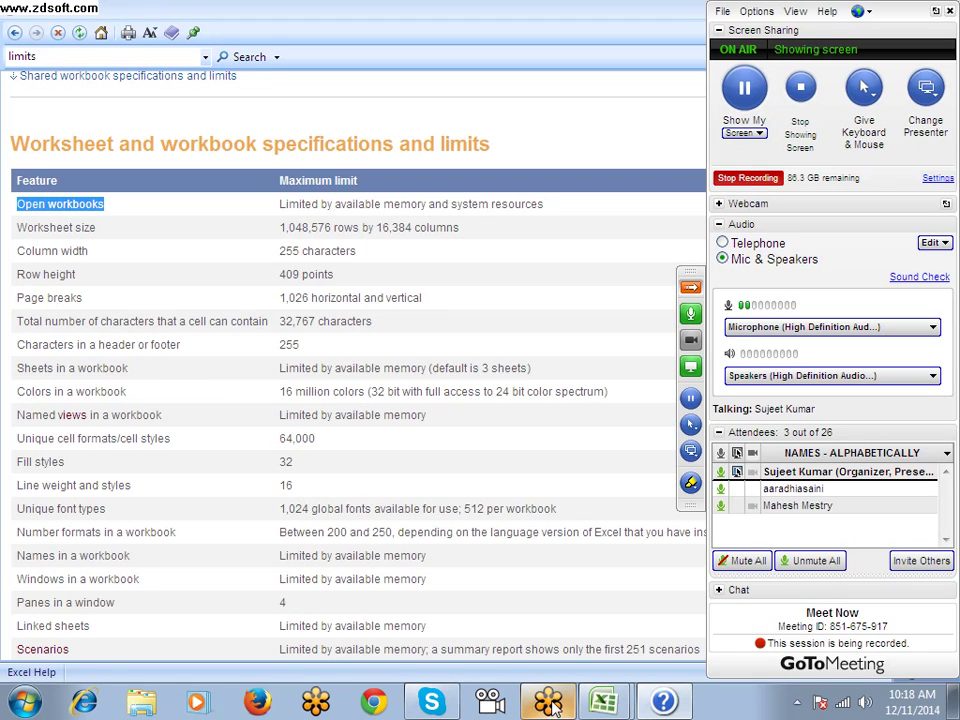
click(369, 416)
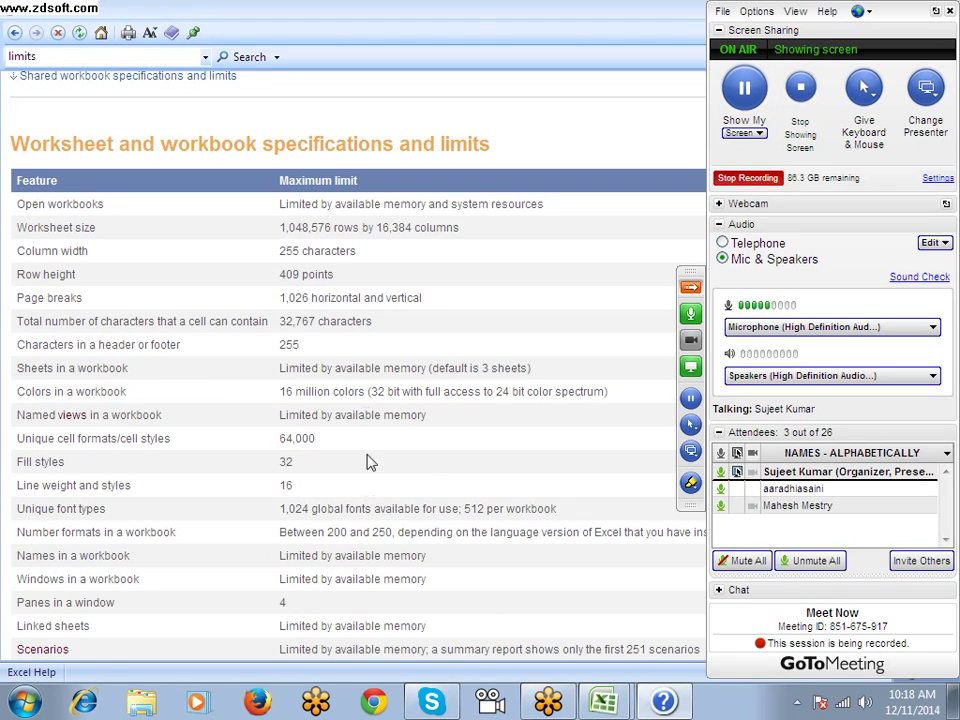
drag(280, 204, 530, 209)
Highlight the worksheet size feature and its maximum row and column figures in the table.
triple_click(87, 227)
click(281, 232)
double_click(300, 229)
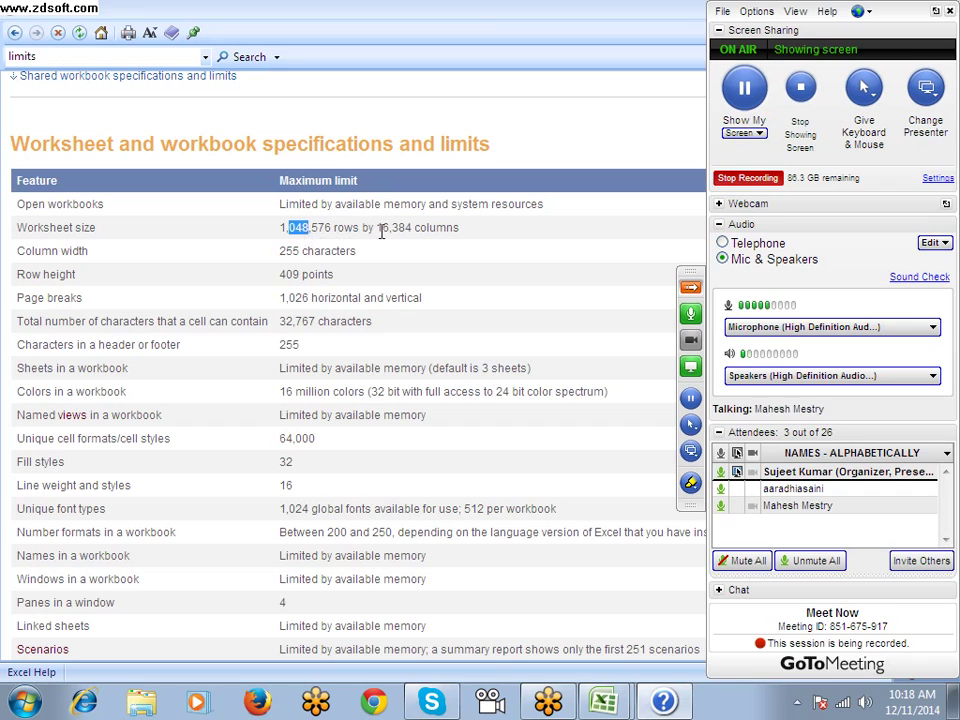
double_click(382, 229)
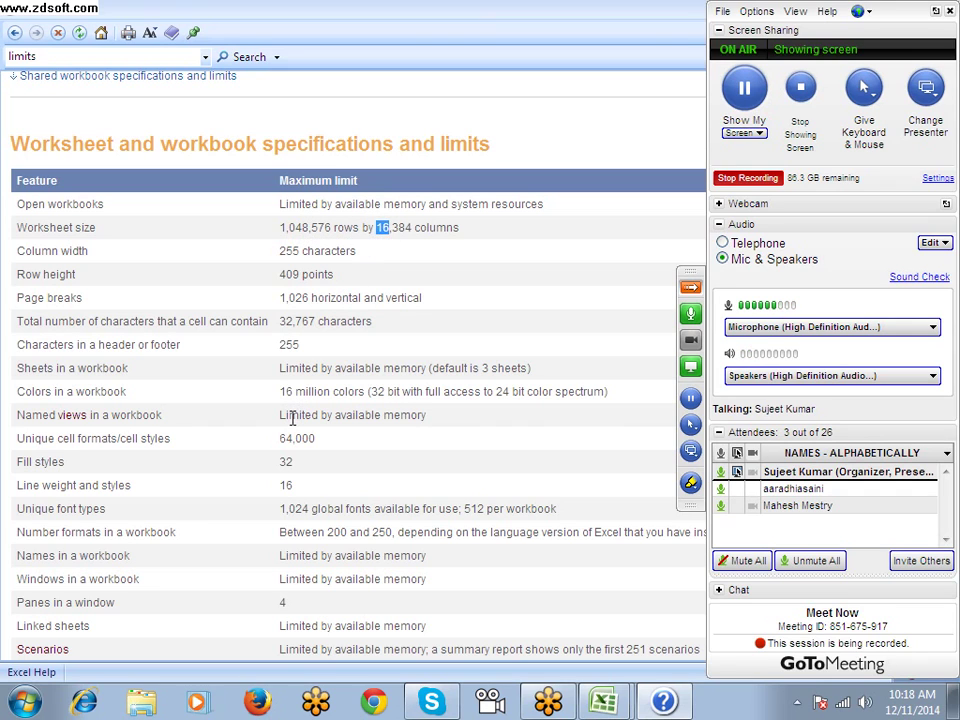
Highlight the column width limit in the help table and slightly adjust the width of column A in Book2.
double_click(24, 251)
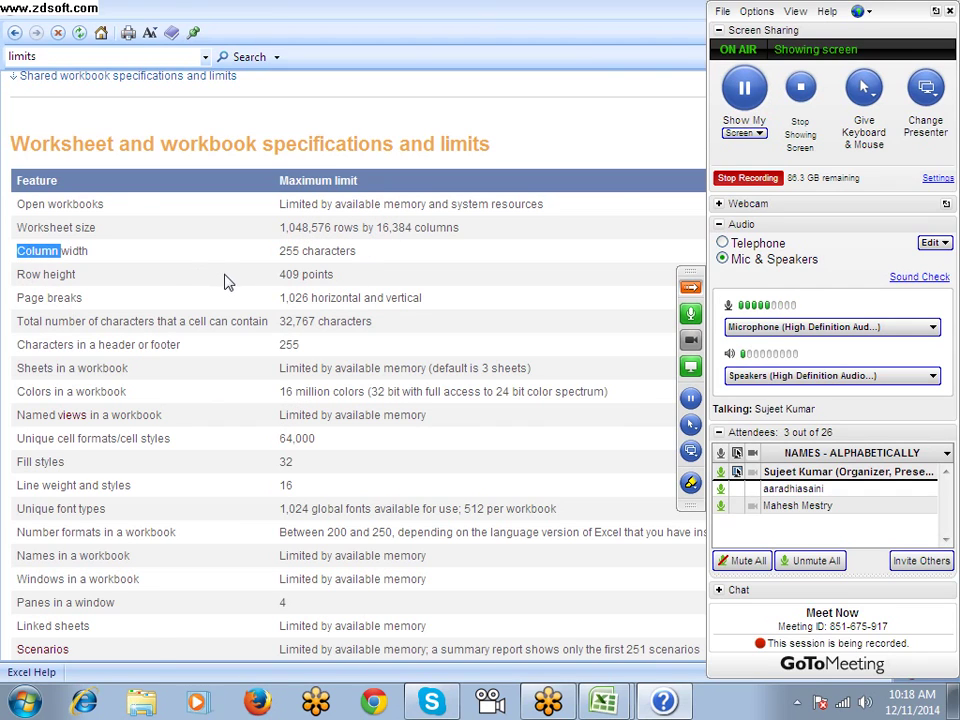
key(alt+Tab)
mouse_move(86, 169)
mouse_down()
mouse_move(256, 170)
mouse_move(86, 171)
mouse_up()
key(alt+Tab)
double_click(288, 250)
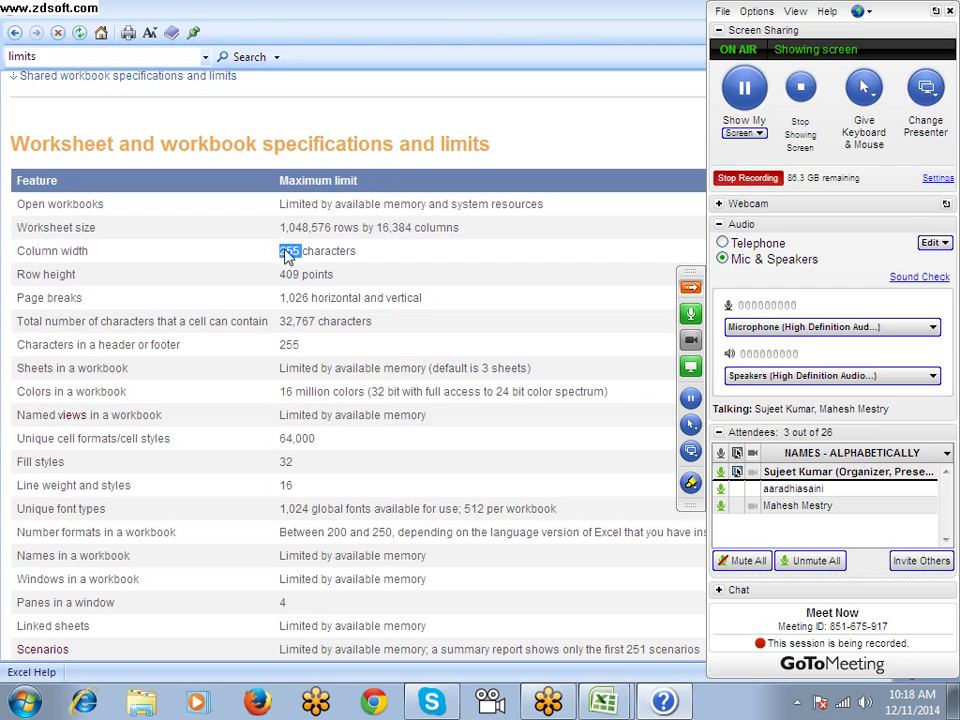
Highlight the row height limit and slightly increase the height of row 1 in Book2, returning to the help article.
double_click(288, 274)
key(alt+Tab)
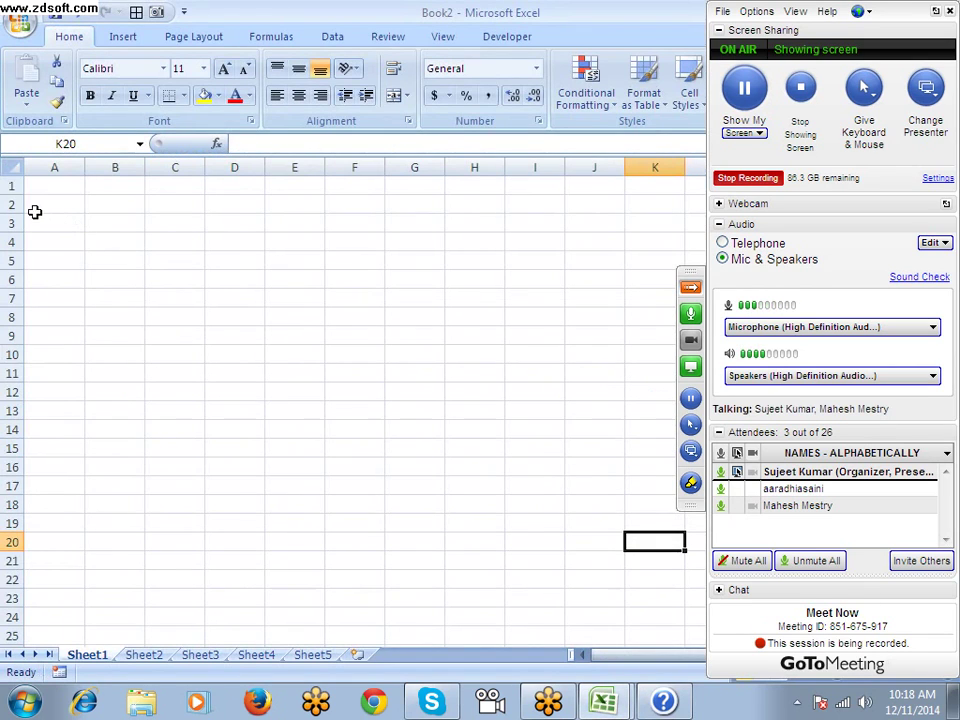
mouse_move(18, 193)
mouse_down()
mouse_move(20, 277)
mouse_move(18, 196)
mouse_up()
key(alt+Tab)
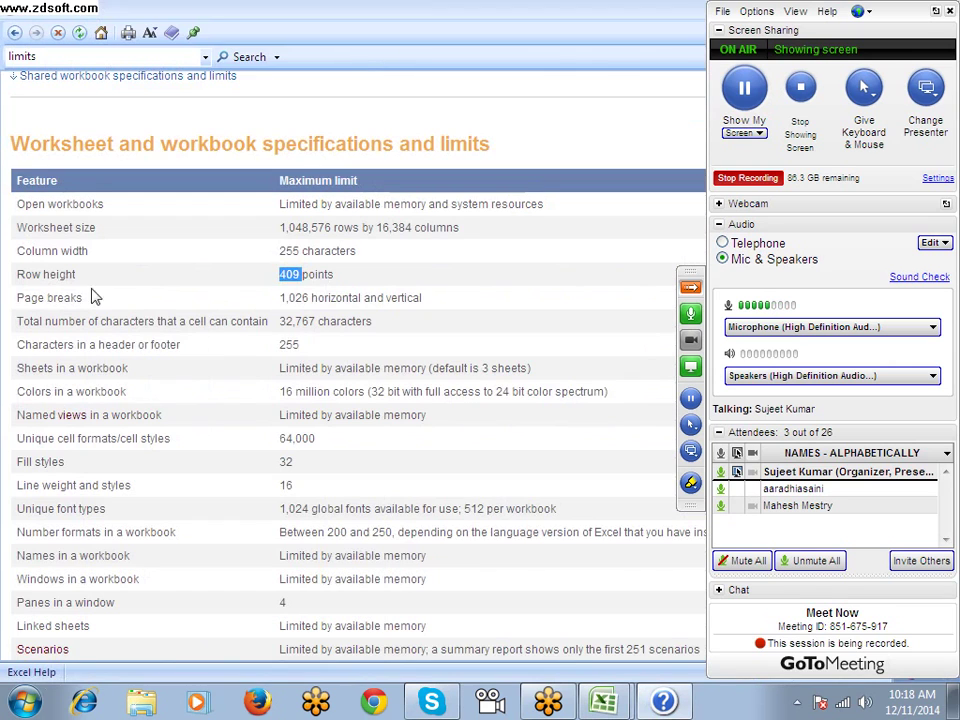
Highlight the maximum number of page breaks in the help table, glancing briefly at the workbook.
double_click(296, 298)
click(256, 299)
key(alt+Tab)
key(alt+Tab)
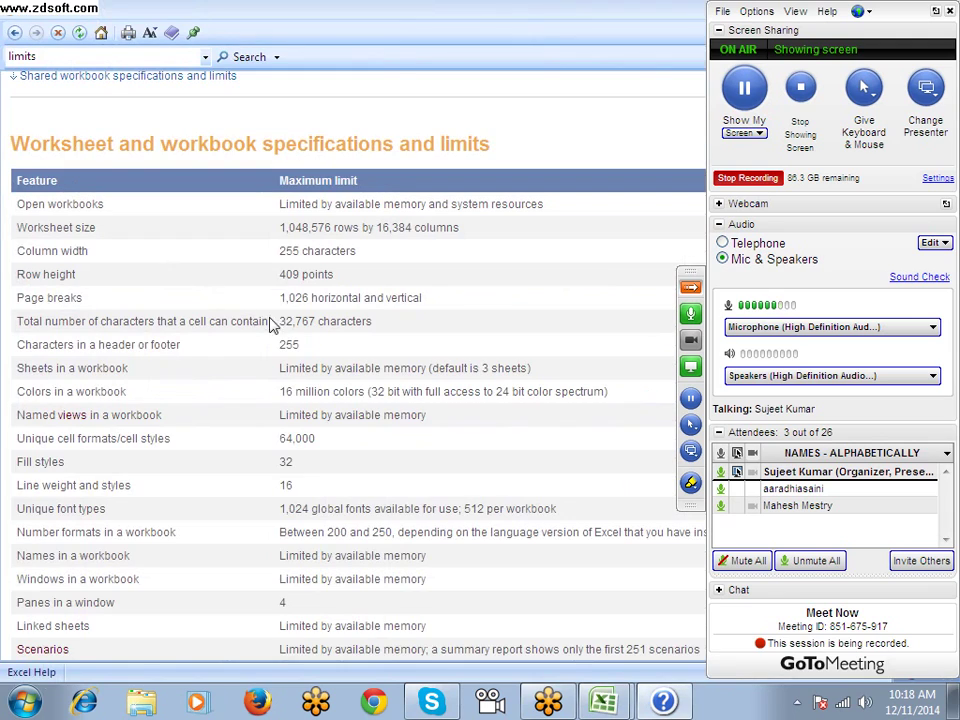
drag(280, 298, 311, 298)
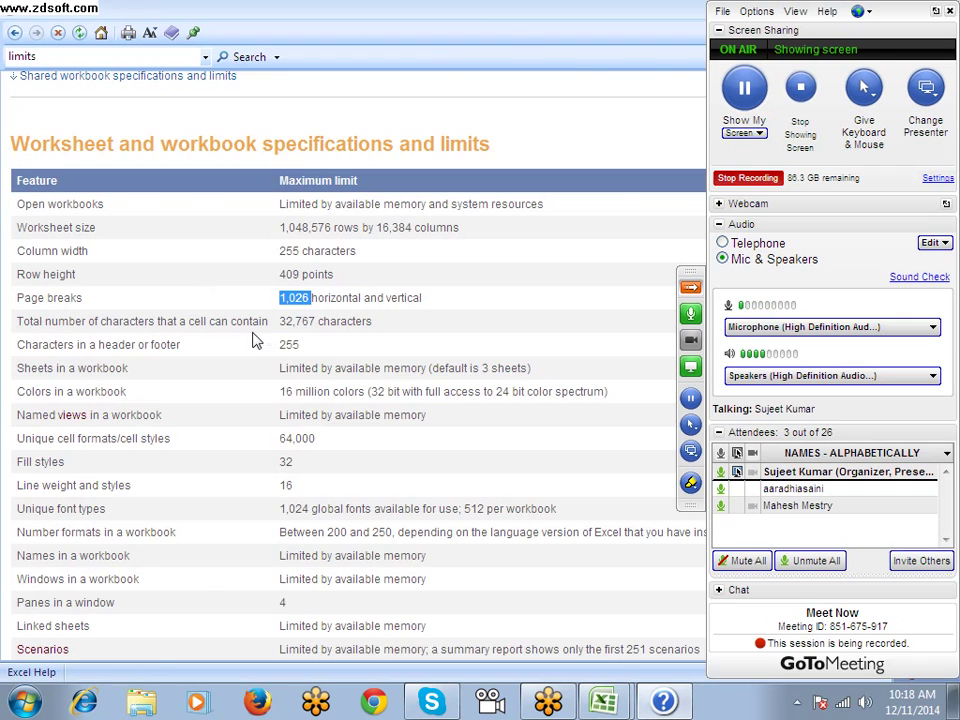
key(alt+Tab)
click(47, 186)
text(sd)
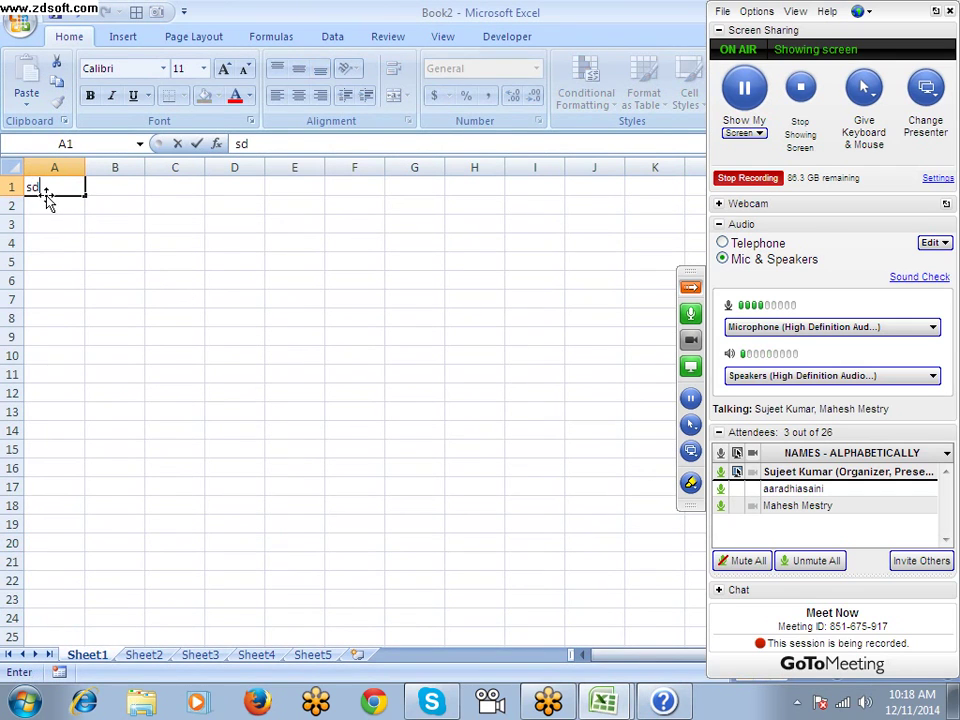
key(Escape)
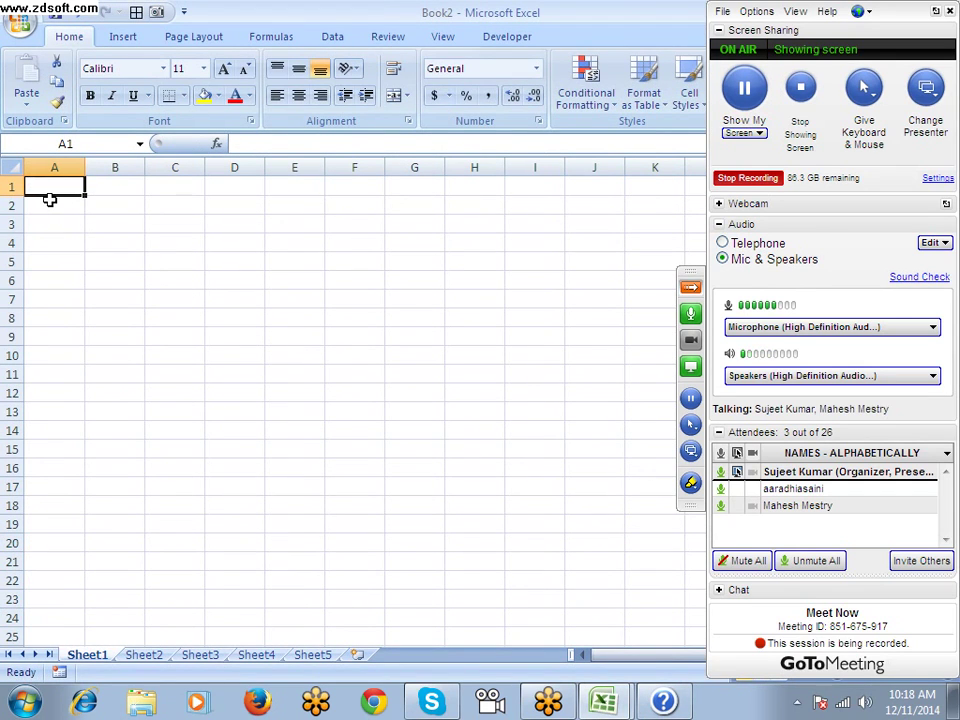
Look through the article's calculation, PivotTable and shared workbook limits, and return to the beginning of the article.
key(alt+Tab)
scroll(238, 386, down, 10)
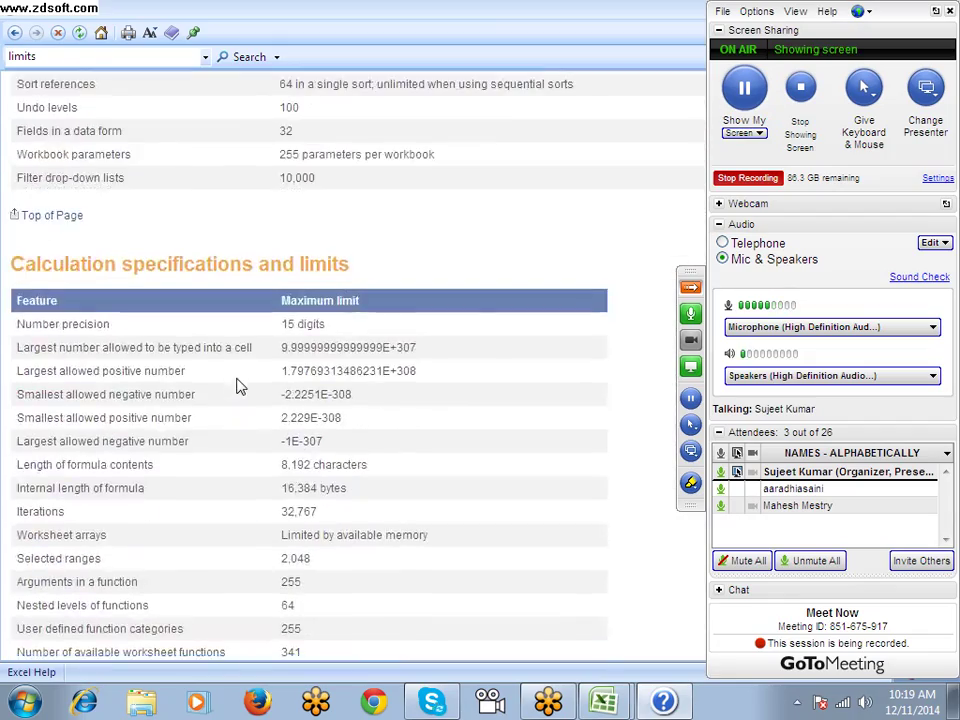
scroll(238, 386, down, 6)
scroll(230, 385, down, 3)
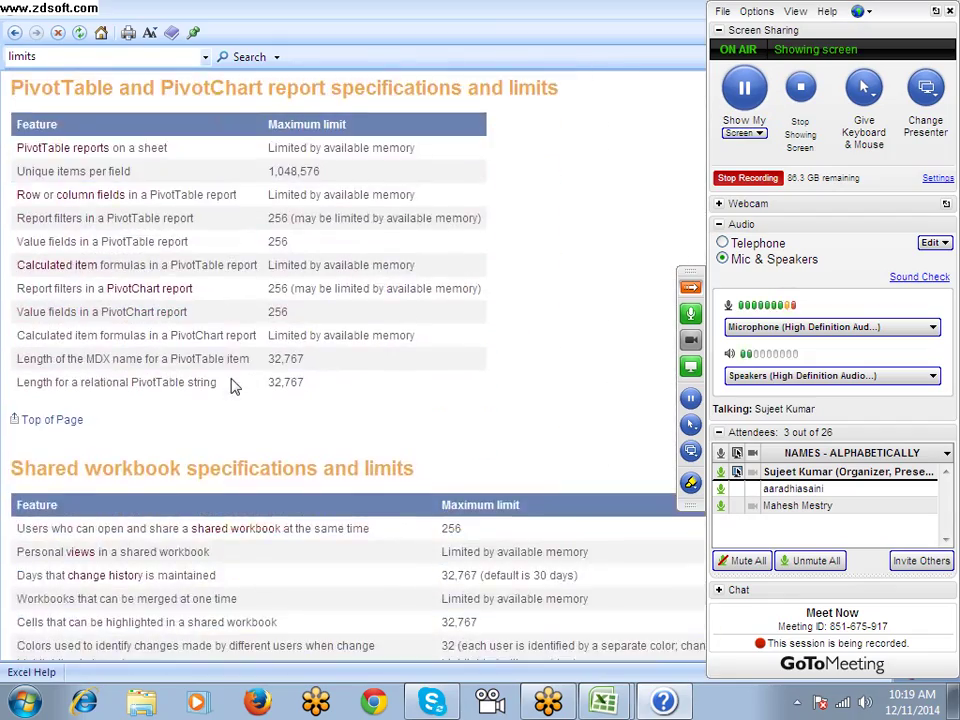
scroll(230, 385, up, 15)
scroll(230, 385, up, 10)
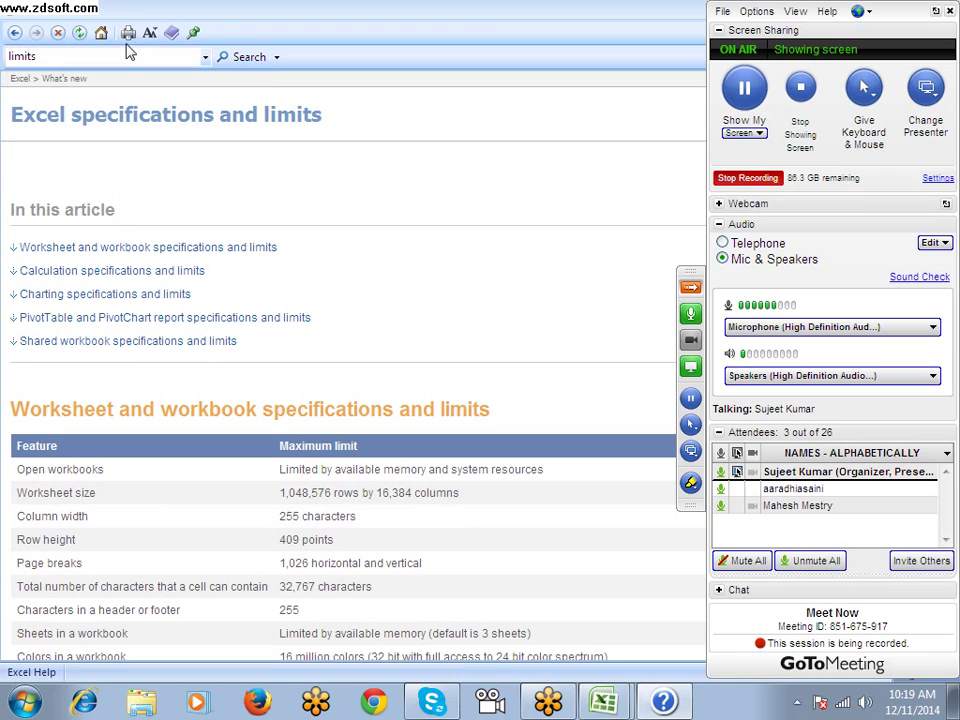
Print the help article to the Microsoft XPS Document Writer, saving it as Limits in the Documents library.
key(ctrl+p)
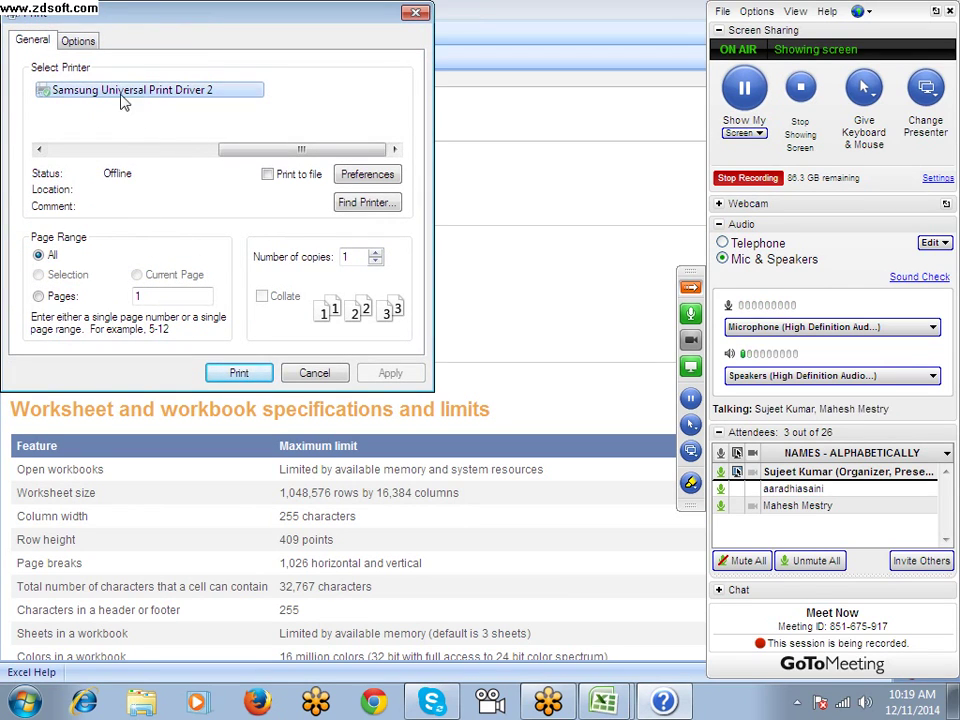
drag(253, 153, 110, 153)
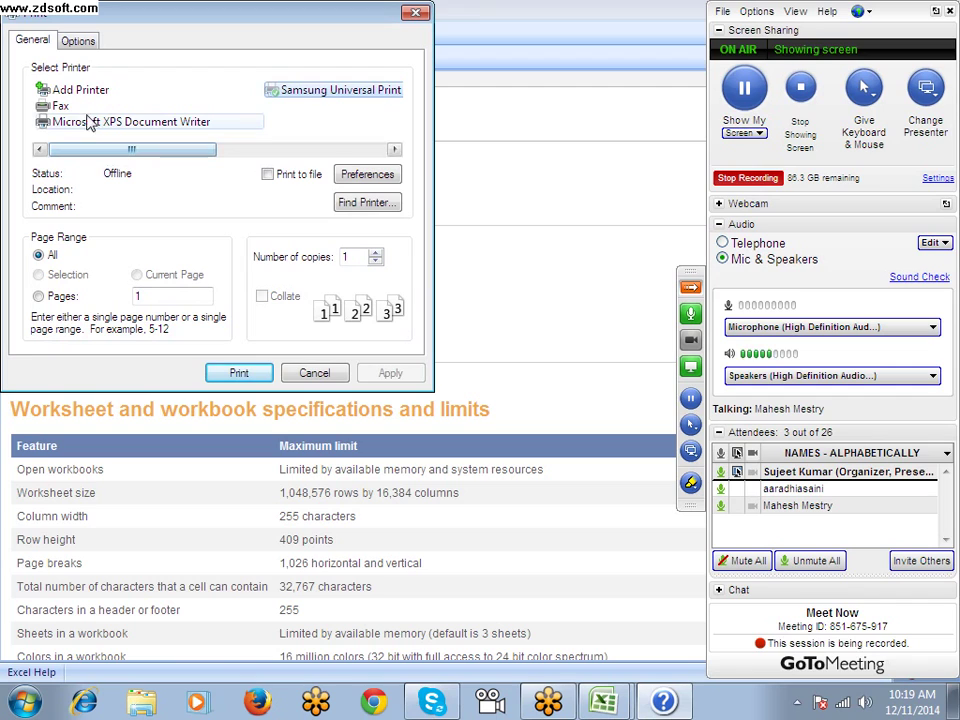
click(87, 124)
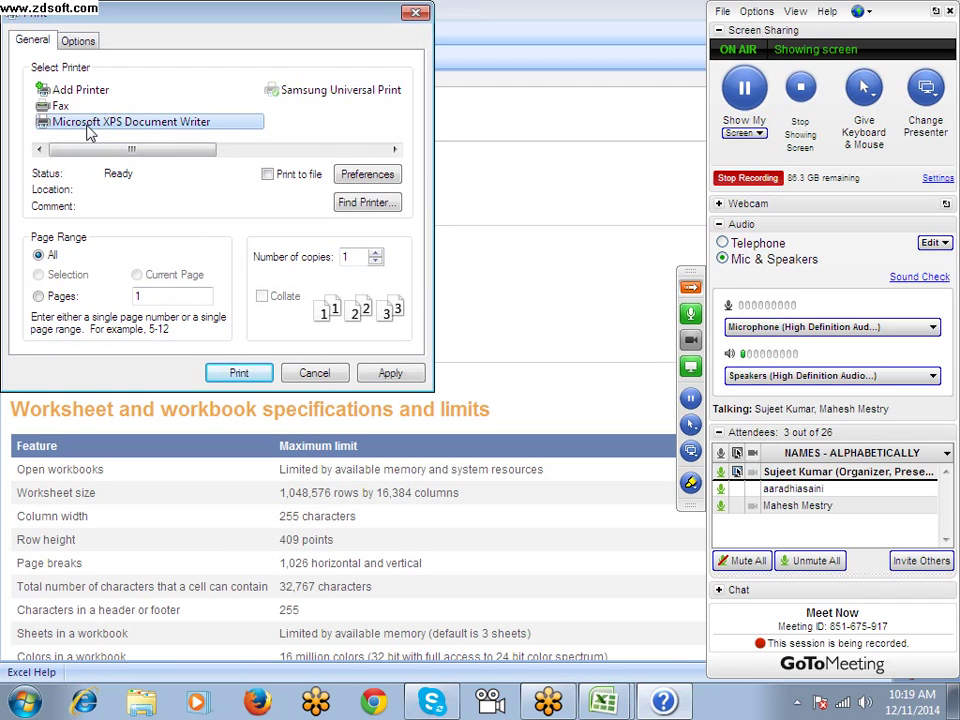
click(236, 374)
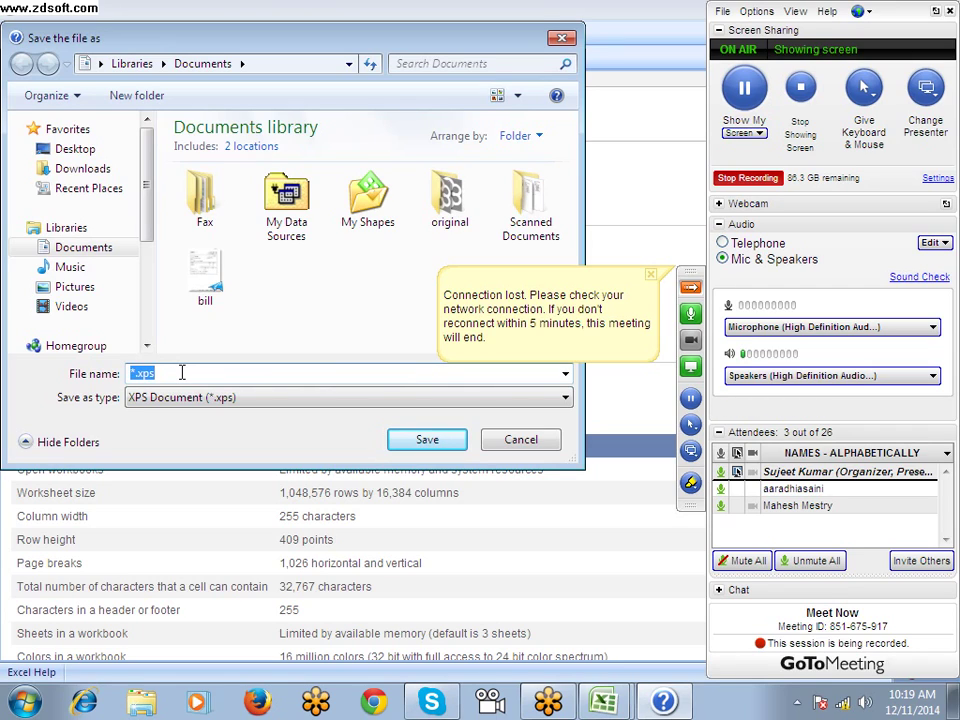
text(Limits)
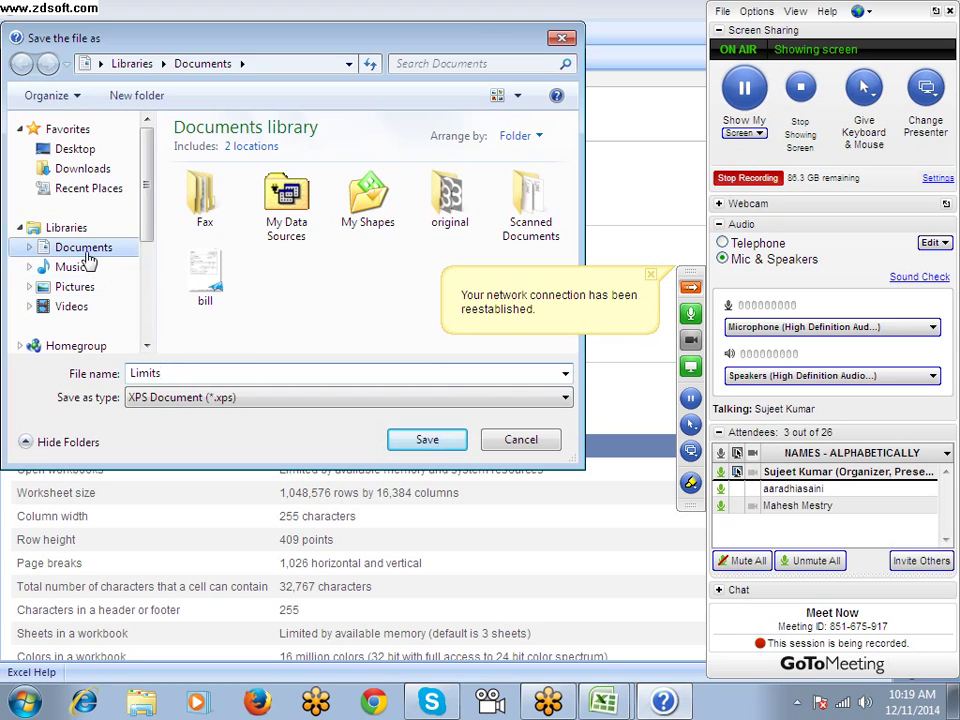
click(420, 442)
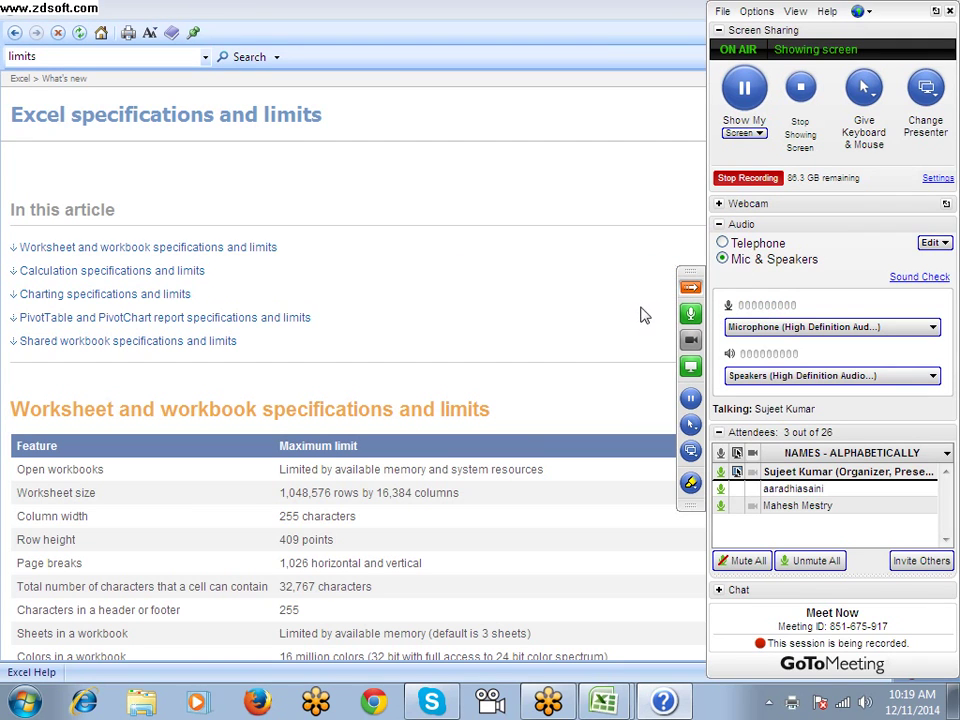
Switch to Book1, widen column A on Sheet1, and collapse the meeting control panel.
scroll(371, 405, down, 5)
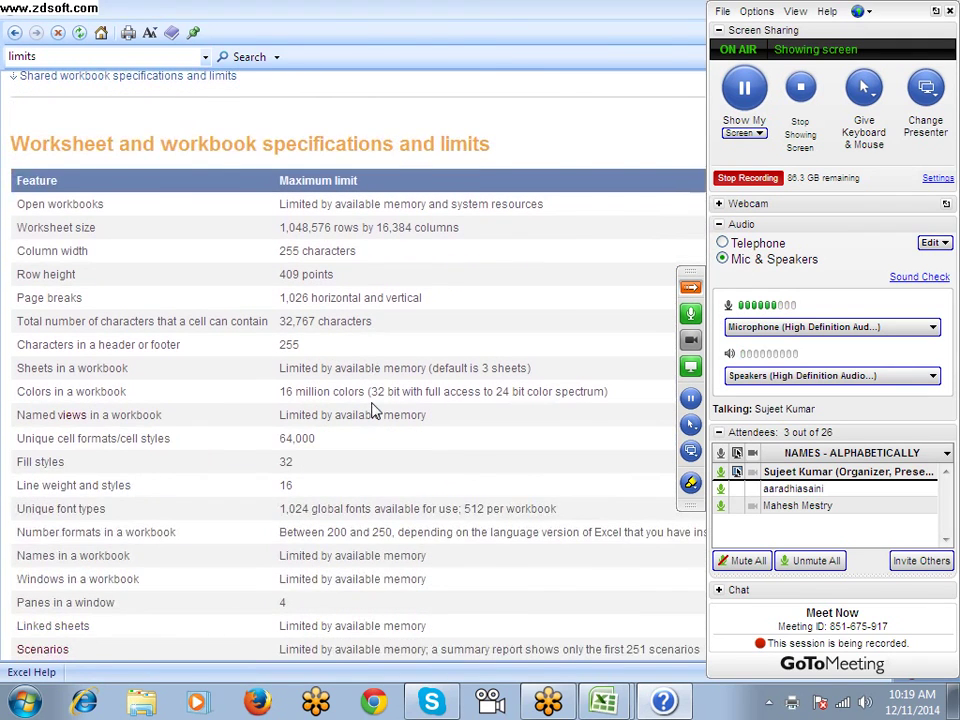
key(super+d)
mouse_move(617, 708)
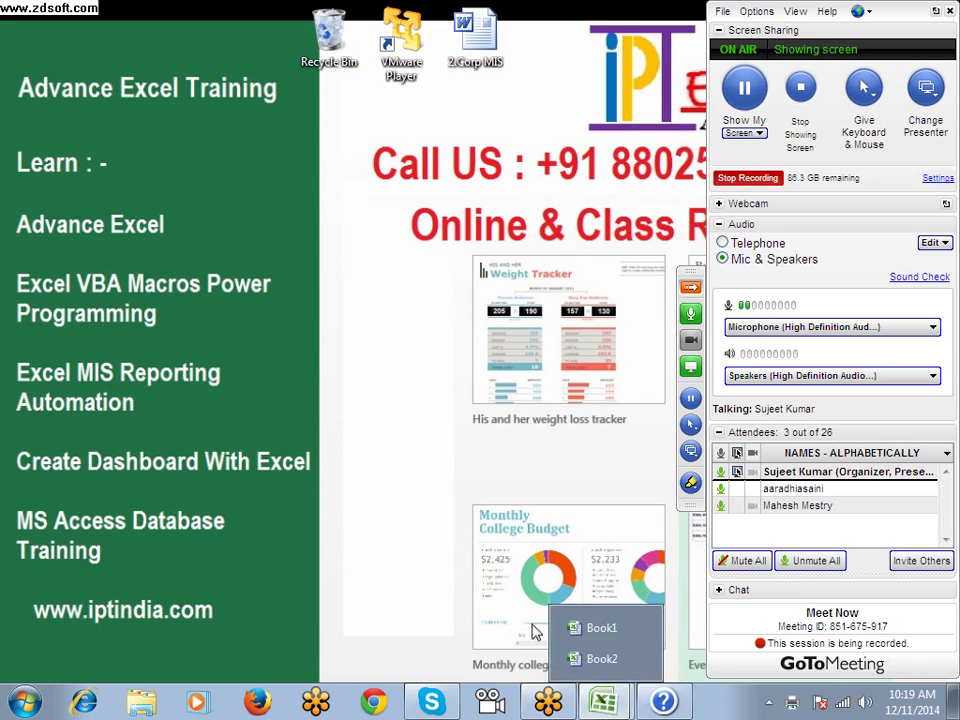
click(574, 628)
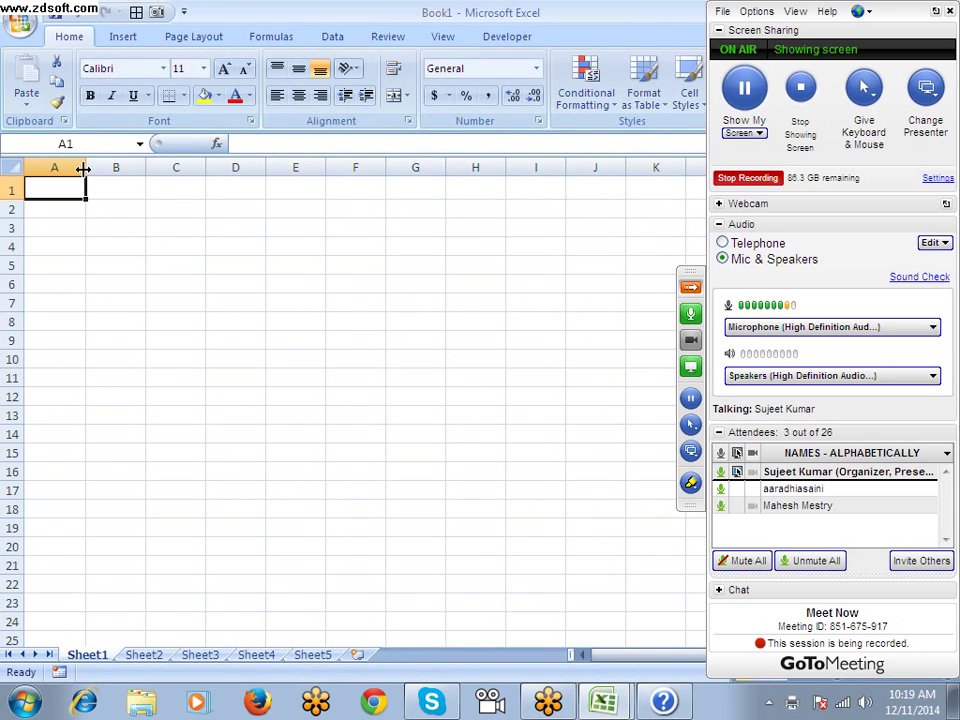
drag(85, 167, 167, 168)
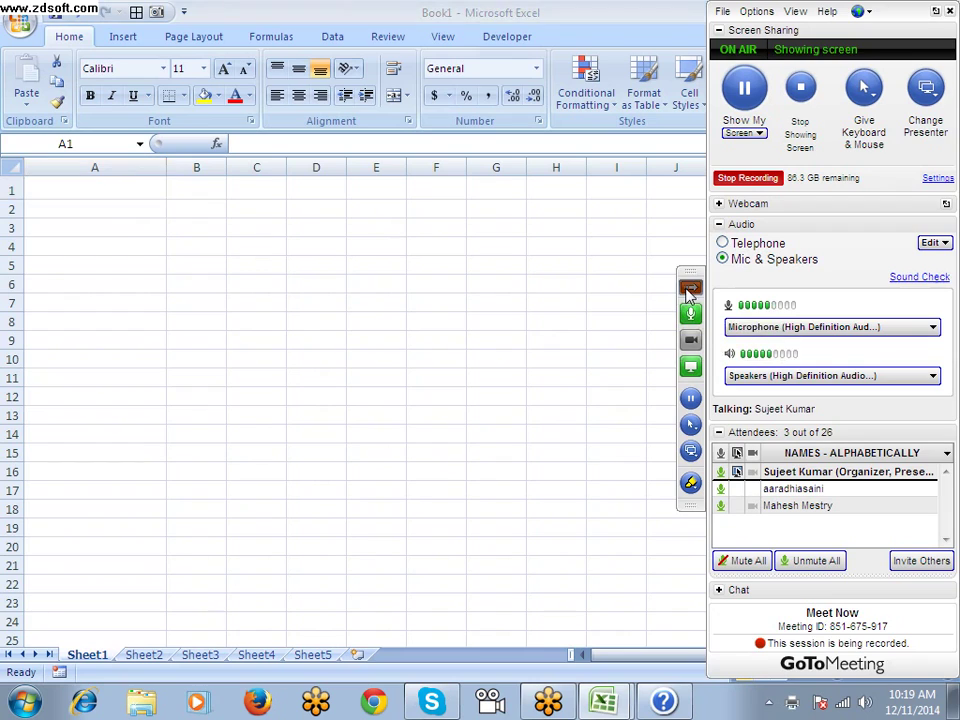
click(690, 315)
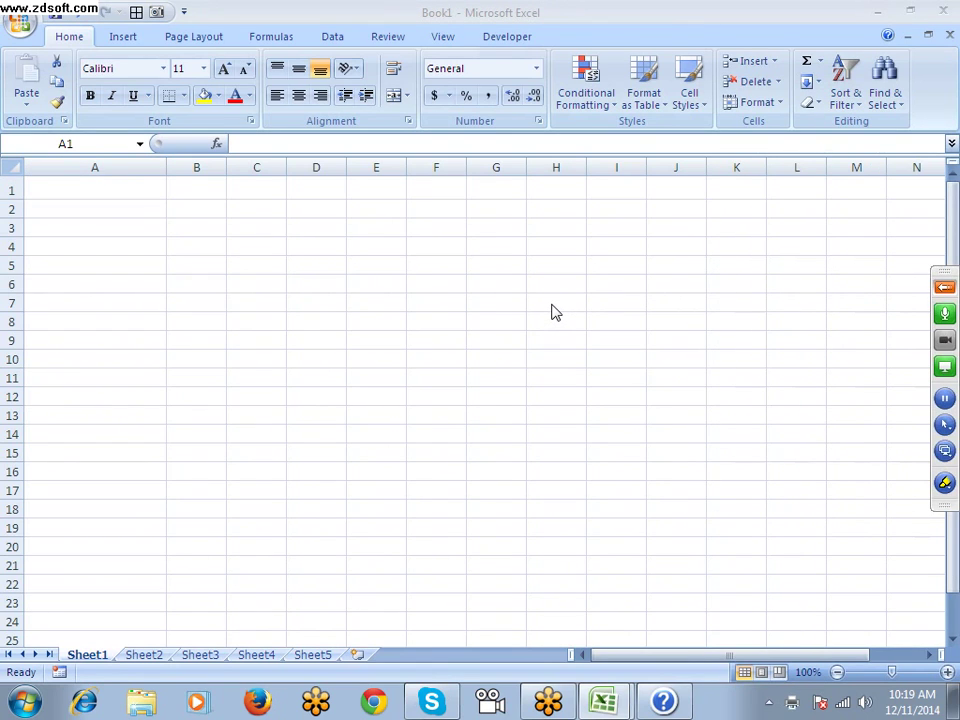
click(141, 184)
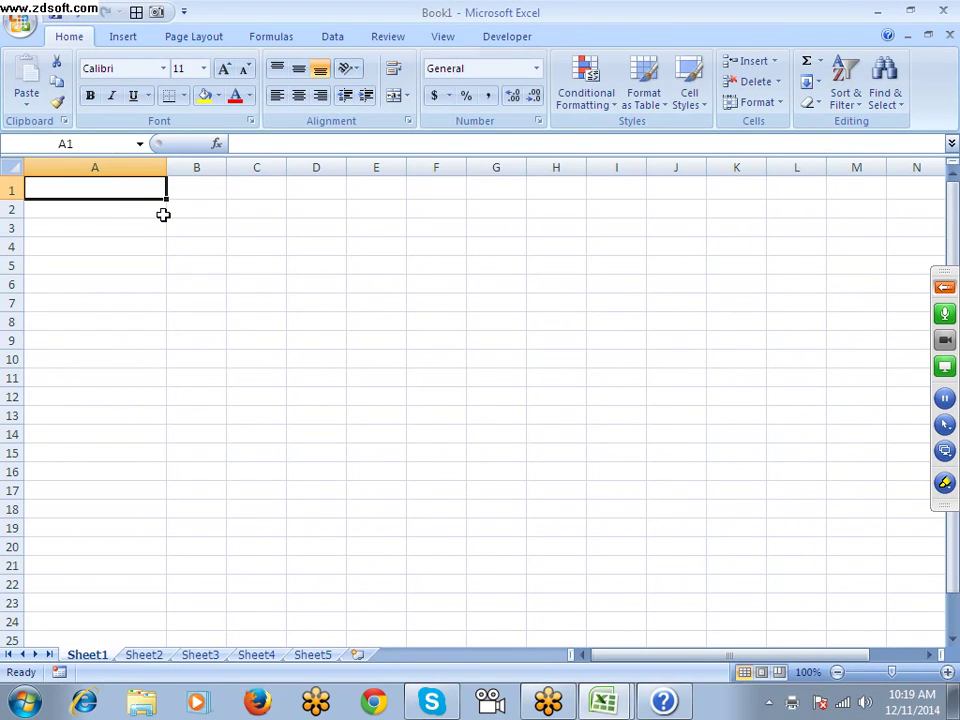
text(saas)
key(Escape)
Resize column A of Sheet1 narrower and wider, finishing at a width of 11.00.
drag(172, 178, 86, 184)
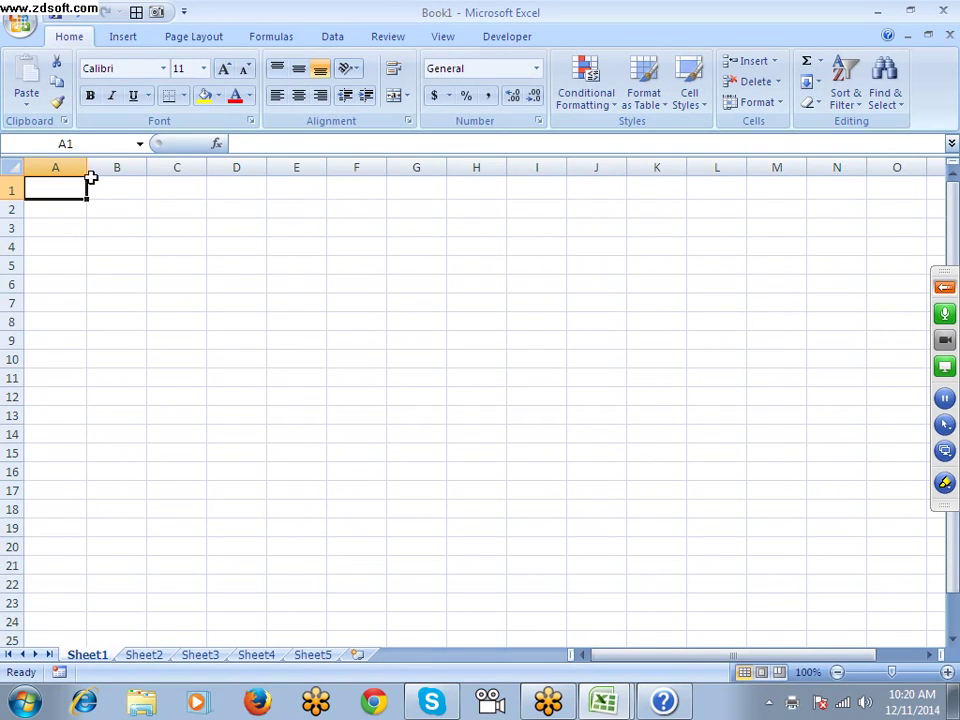
drag(87, 169, 352, 172)
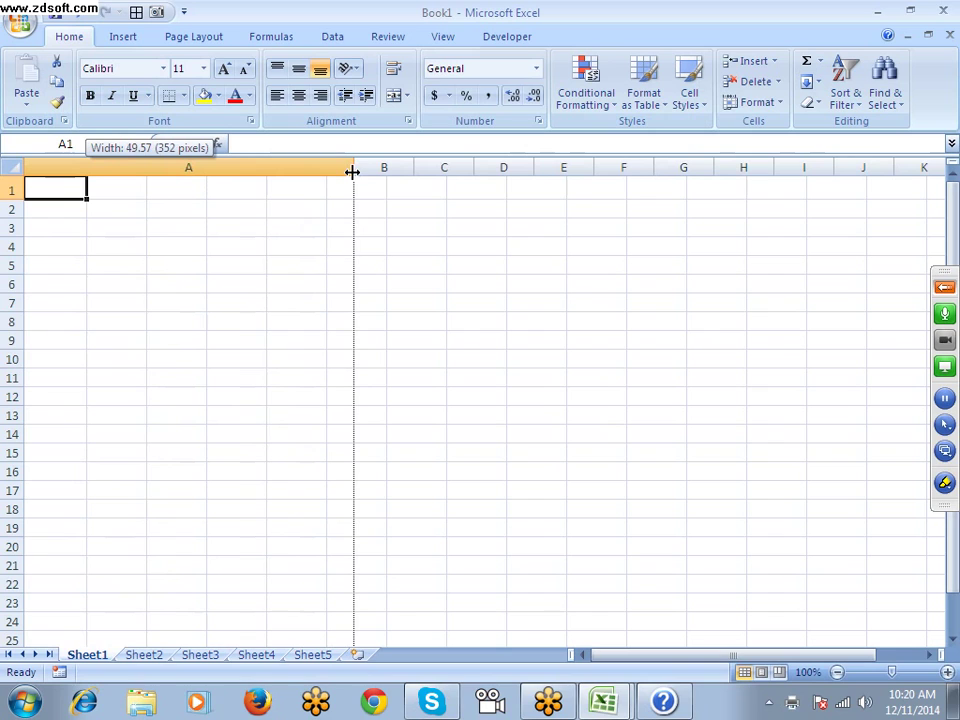
drag(352, 172, 100, 170)
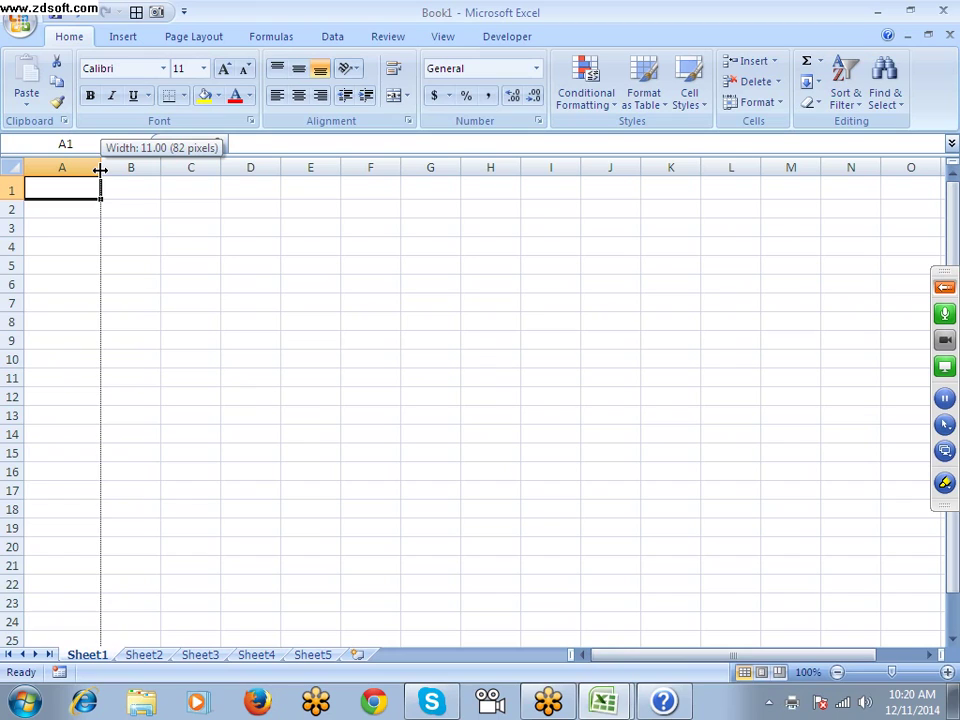
drag(100, 170, 100, 170)
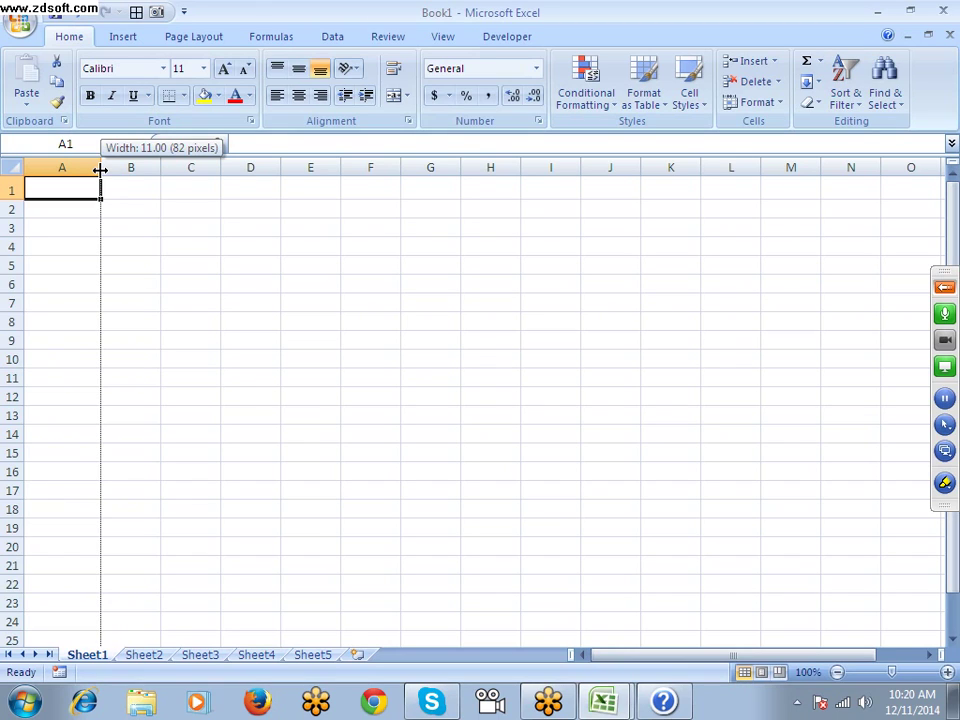
drag(100, 170, 101, 168)
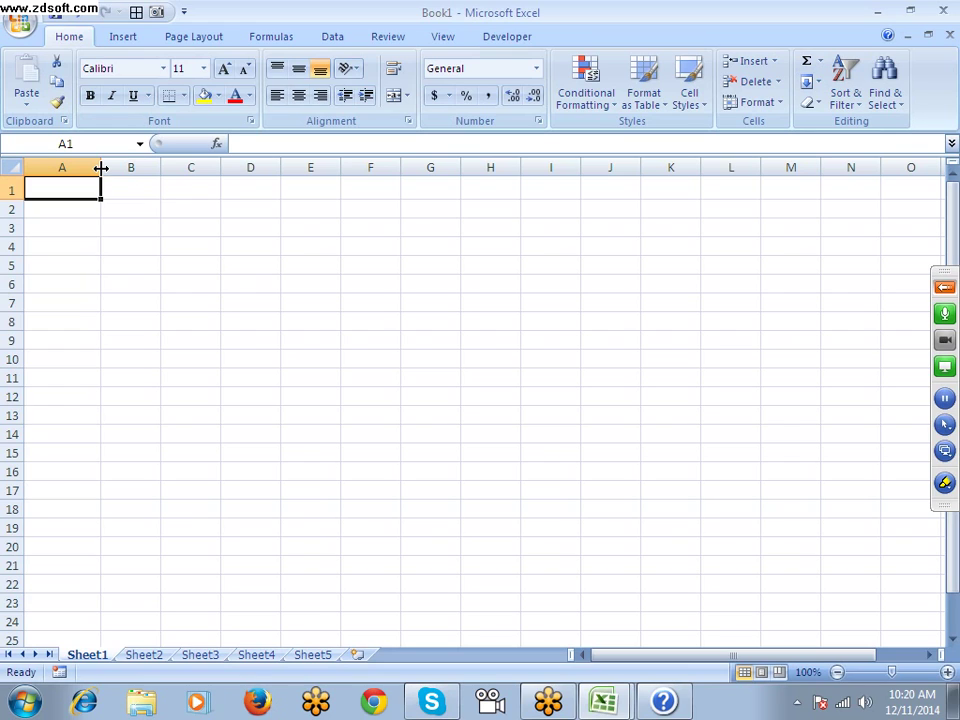
key(alt+F11)
key(alt+Tab)
click(66, 208)
text(=)
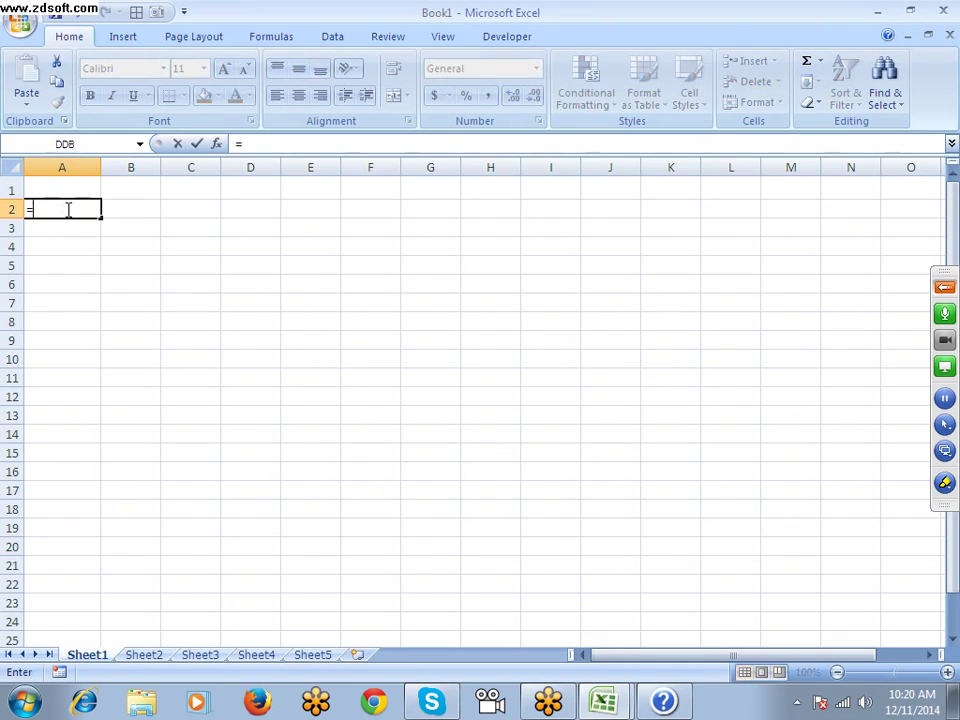
key(Escape)
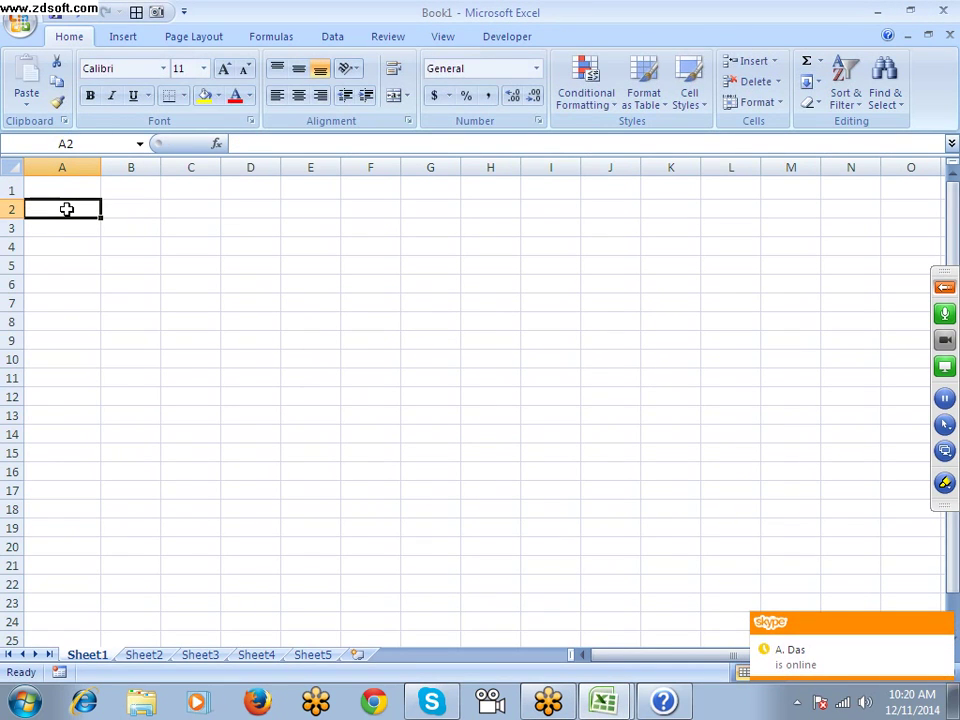
text(=if)
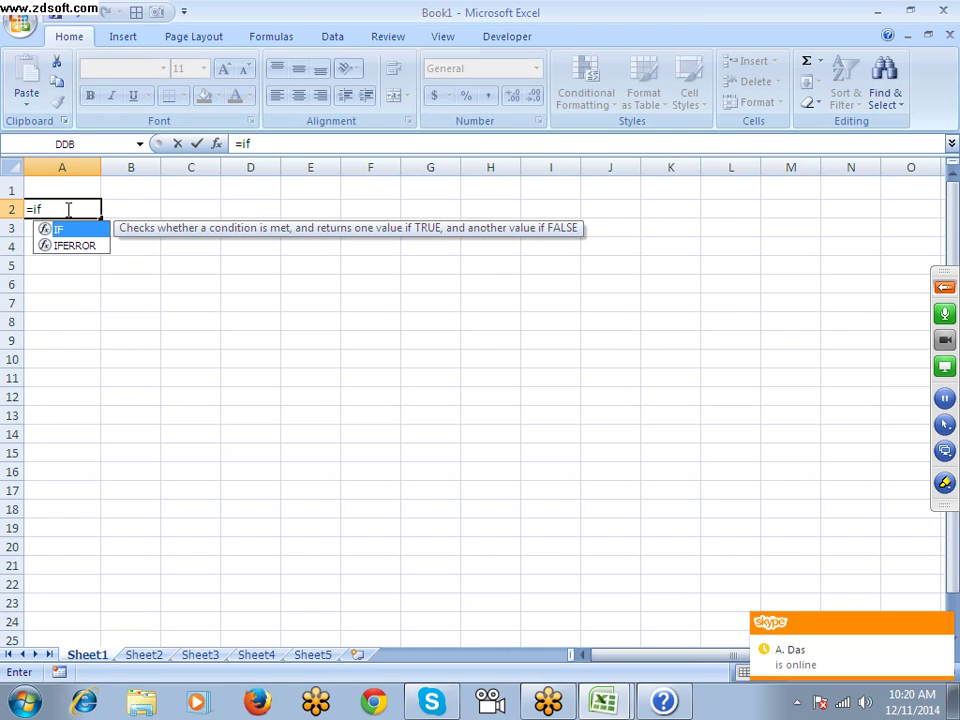
key(Escape)
key(Escape)
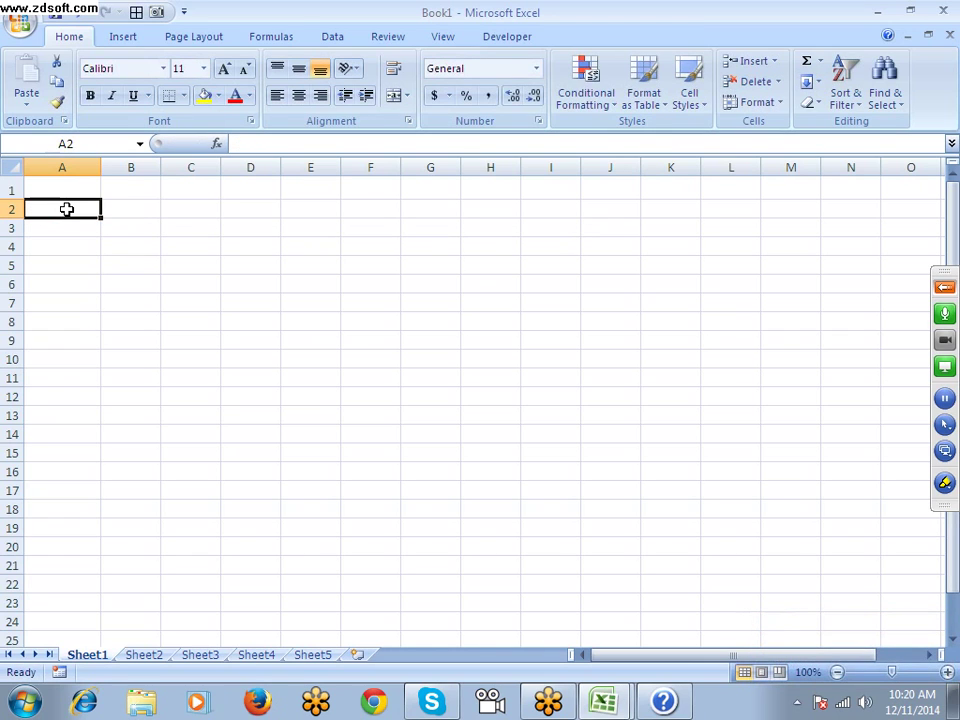
text(as)
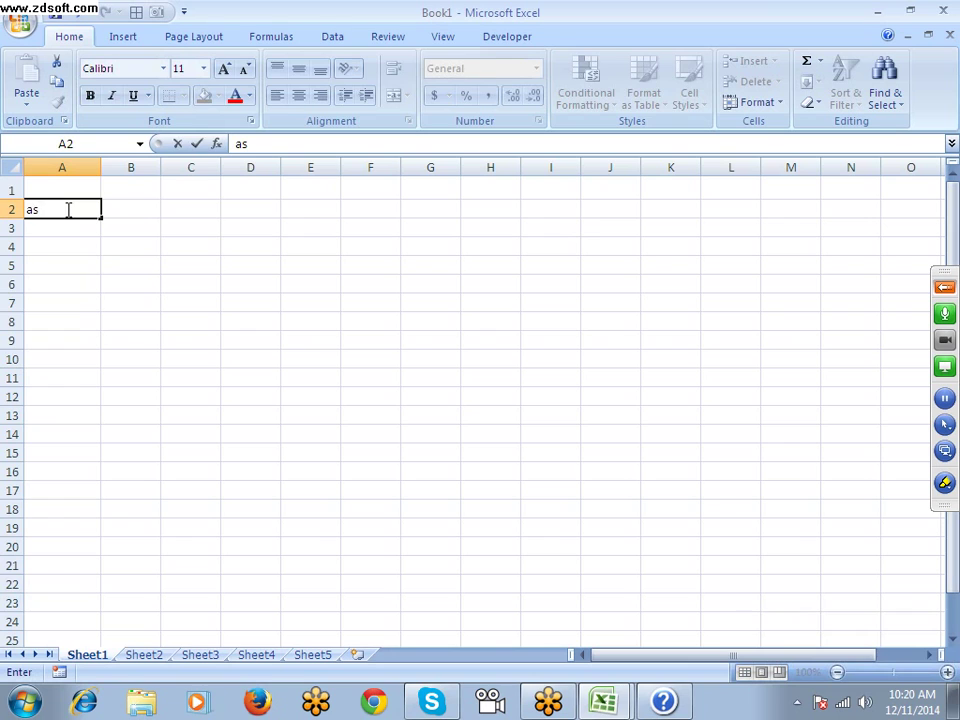
key(Escape)
Enter the formula =SUM(A1) in cell A2, pointing out the function name and its argument before confirming.
text(=)
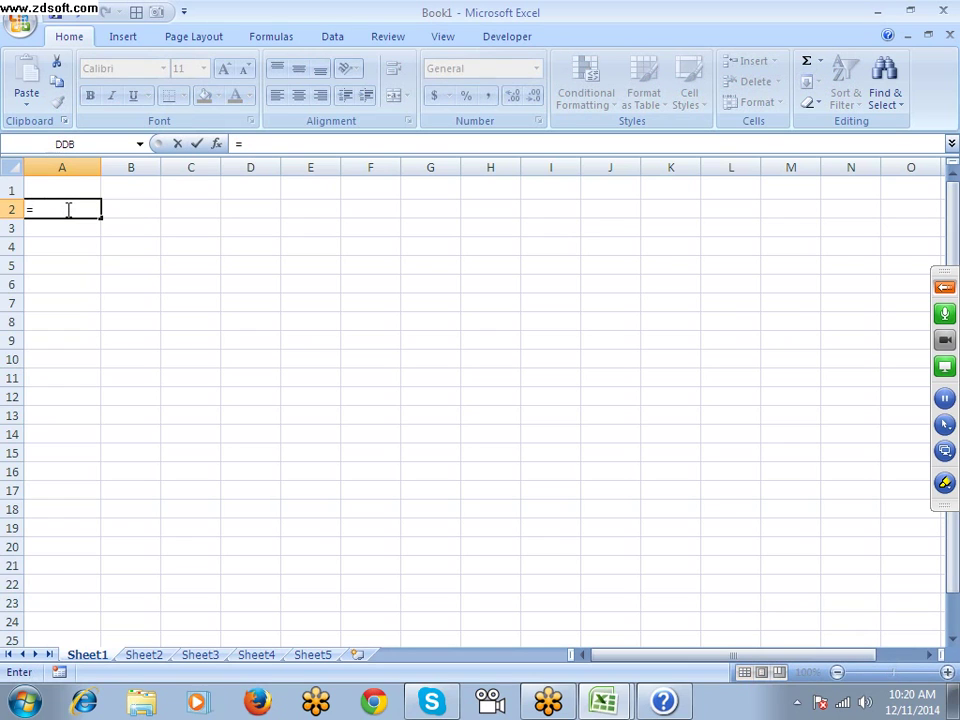
text(su)
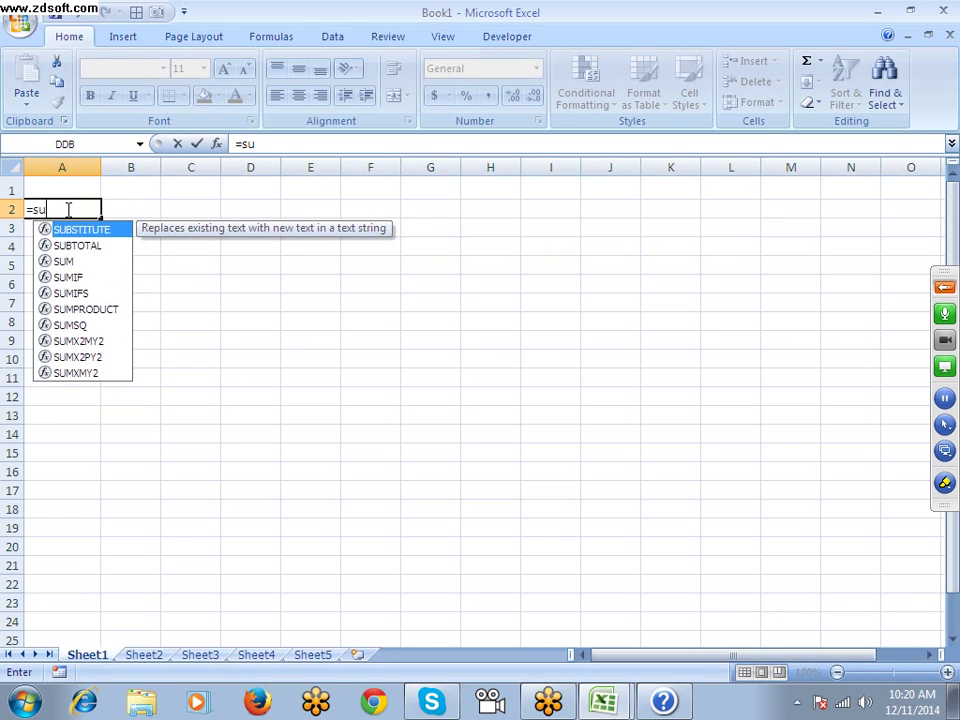
text(m)
key(Tab)
key(Up)
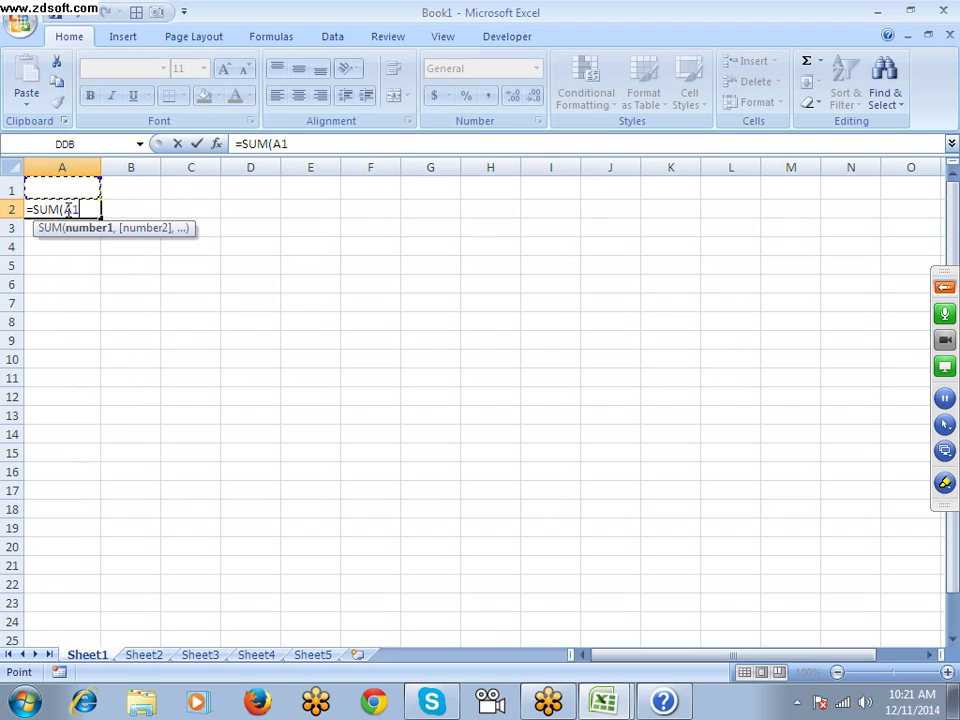
text())
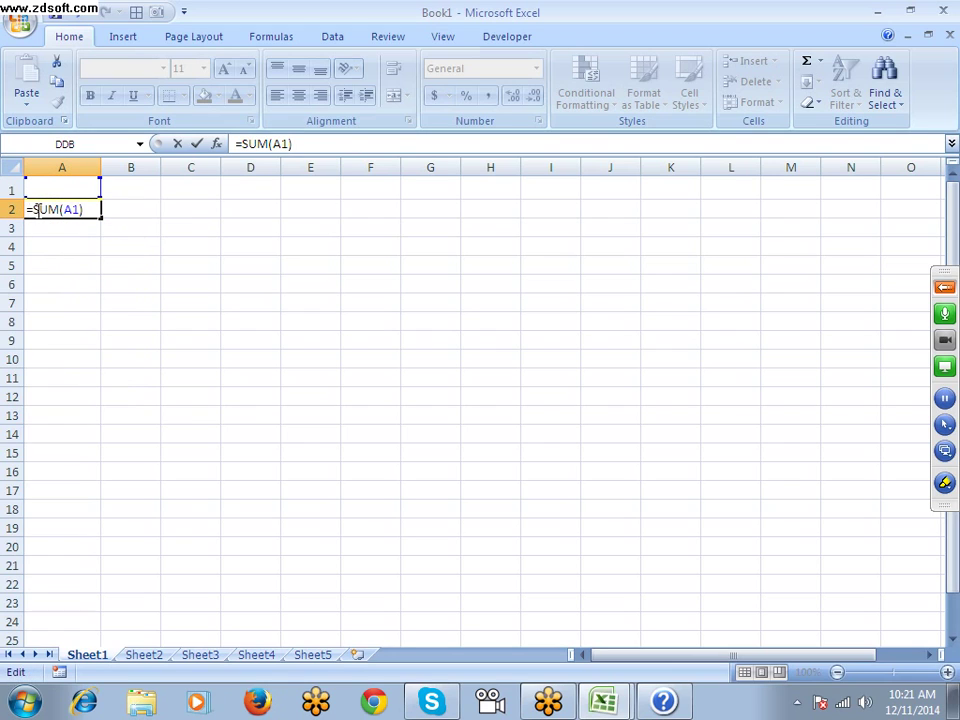
click(35, 209)
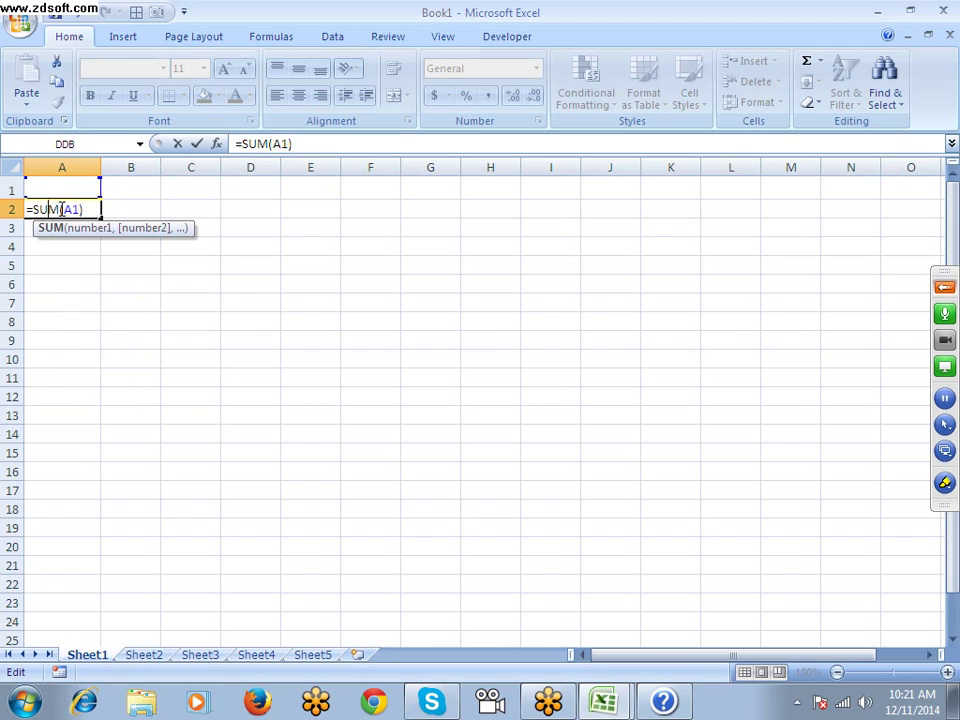
click(67, 209)
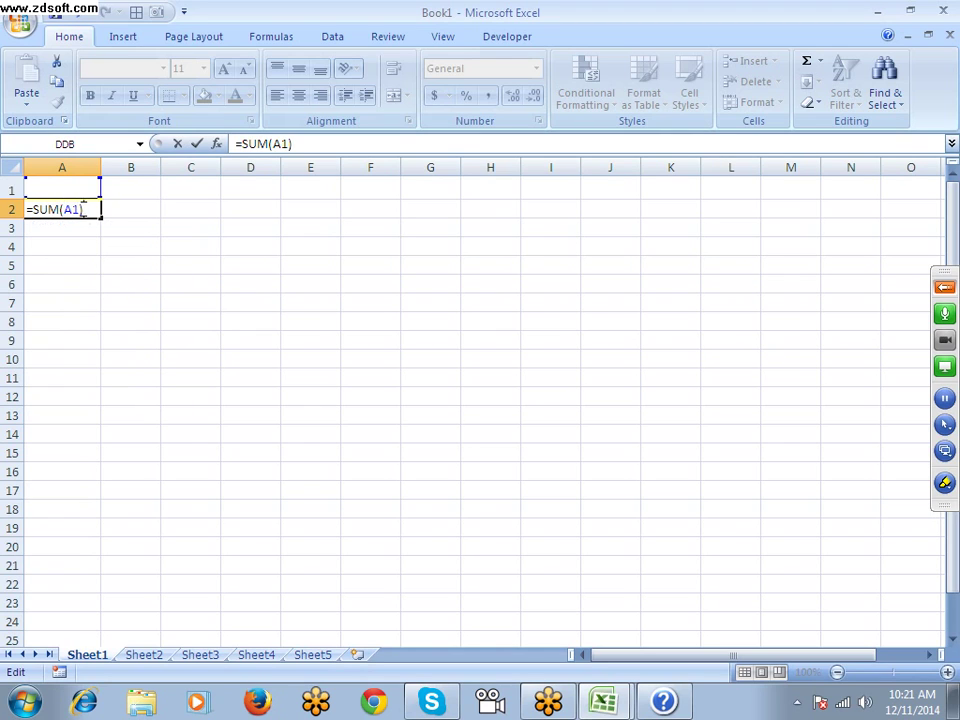
key(Return)
Highlight the whole formula of cell A2 for inspection and leave editing without changing it.
click(90, 208)
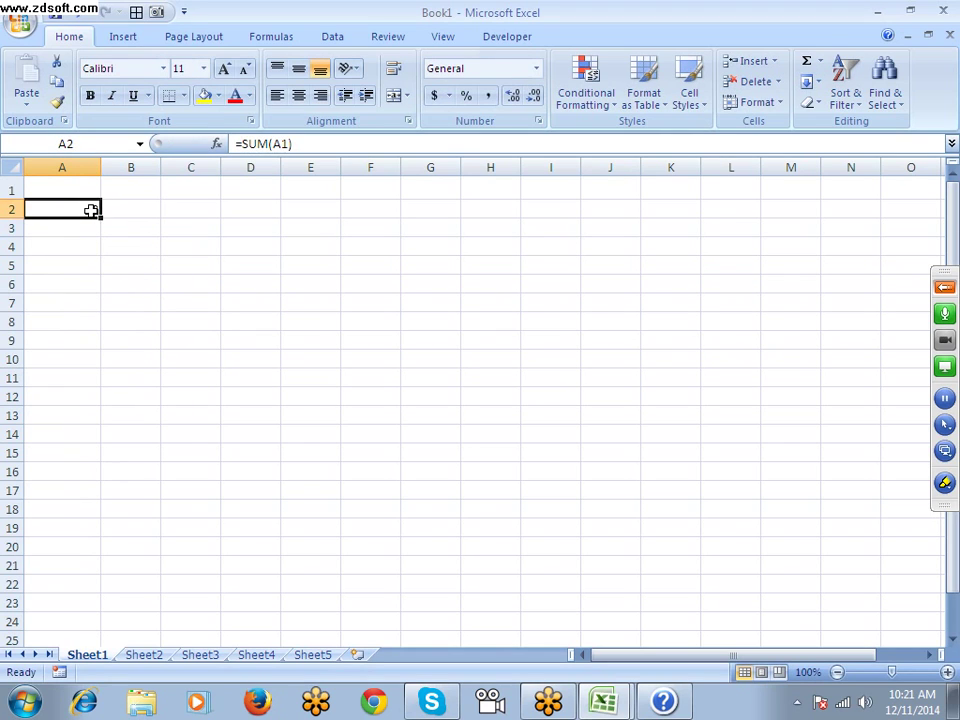
drag(313, 150, 174, 143)
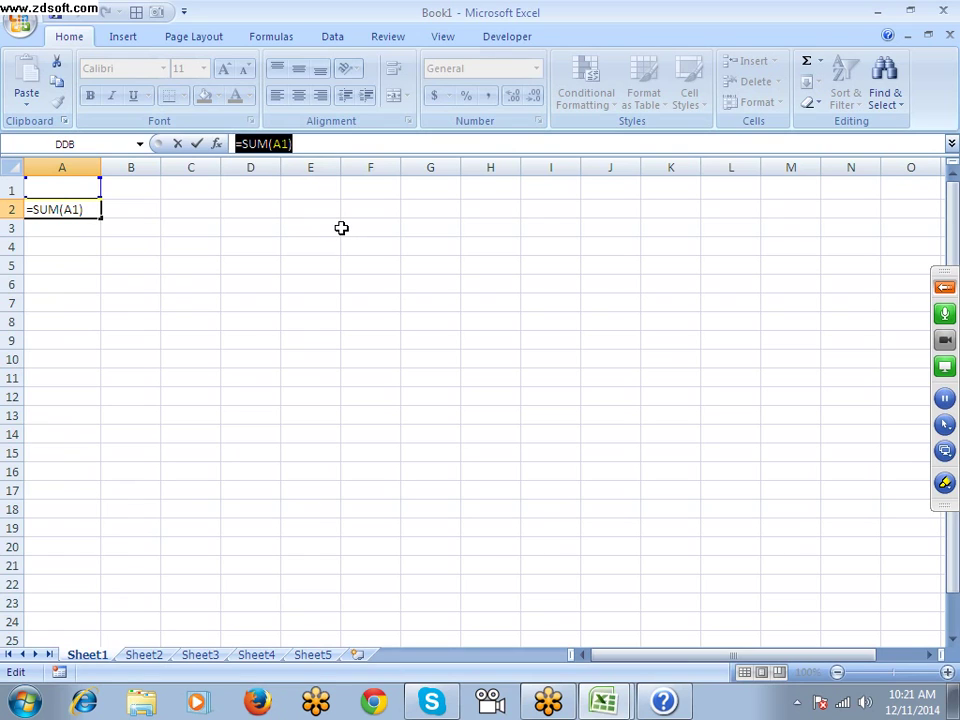
key(Escape)
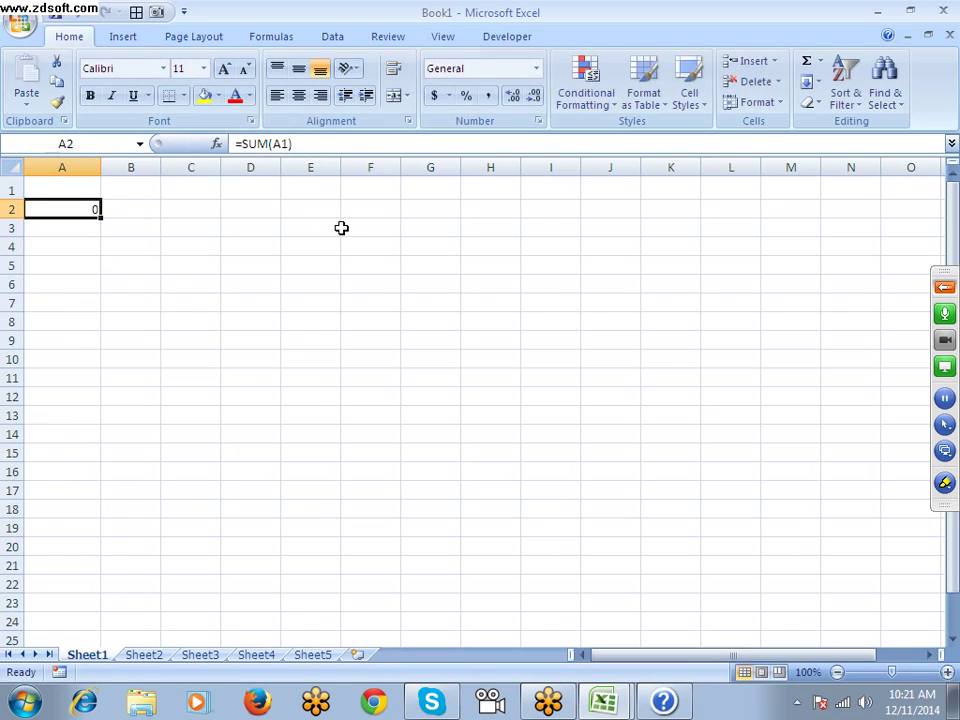
Return to the Excel Help article, highlight the maximum number of characters per cell, and go on to the calculation limits.
key(alt+F11)
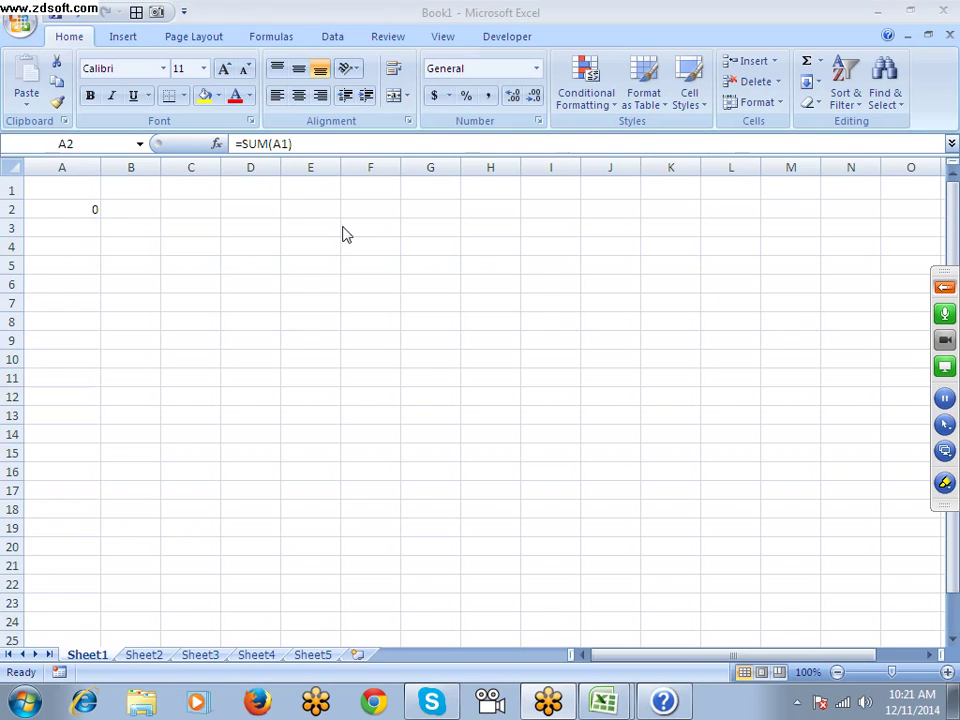
click(673, 705)
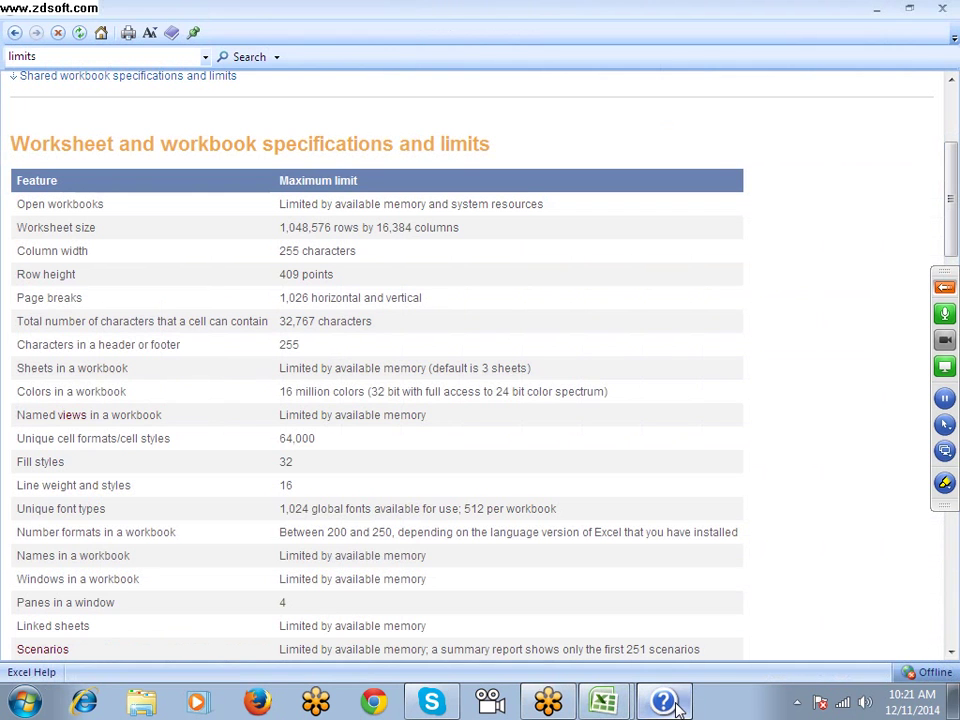
double_click(316, 322)
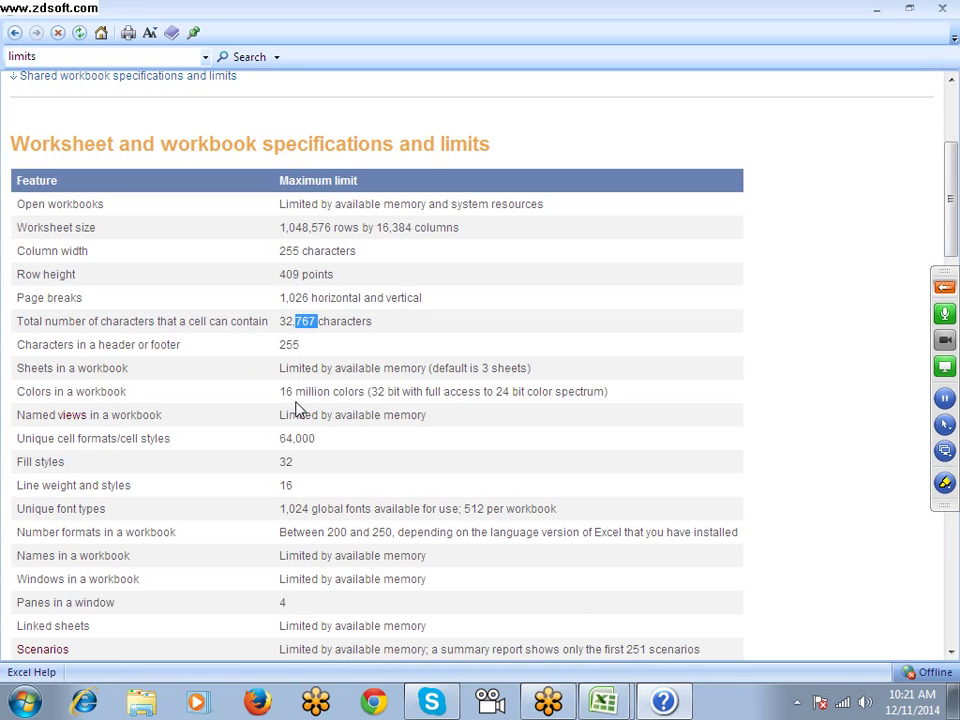
scroll(298, 409, down, 5)
scroll(298, 409, down, 5)
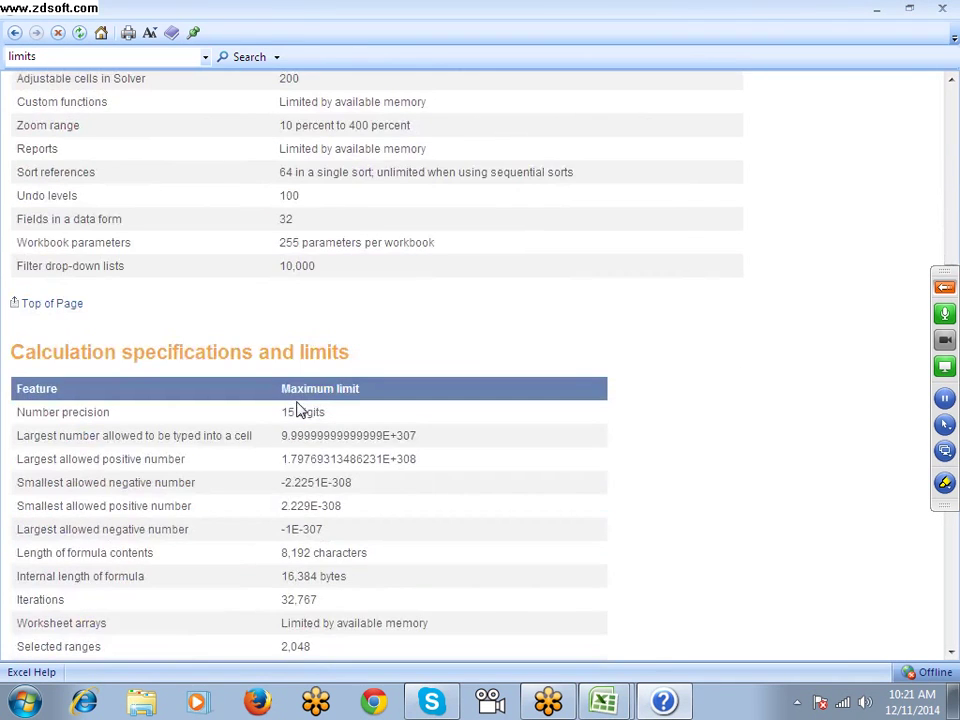
Go back to the beginning of the limits article, close Excel Help and select cell H3 on Sheet1.
scroll(302, 407, up, 7)
scroll(309, 397, up, 7)
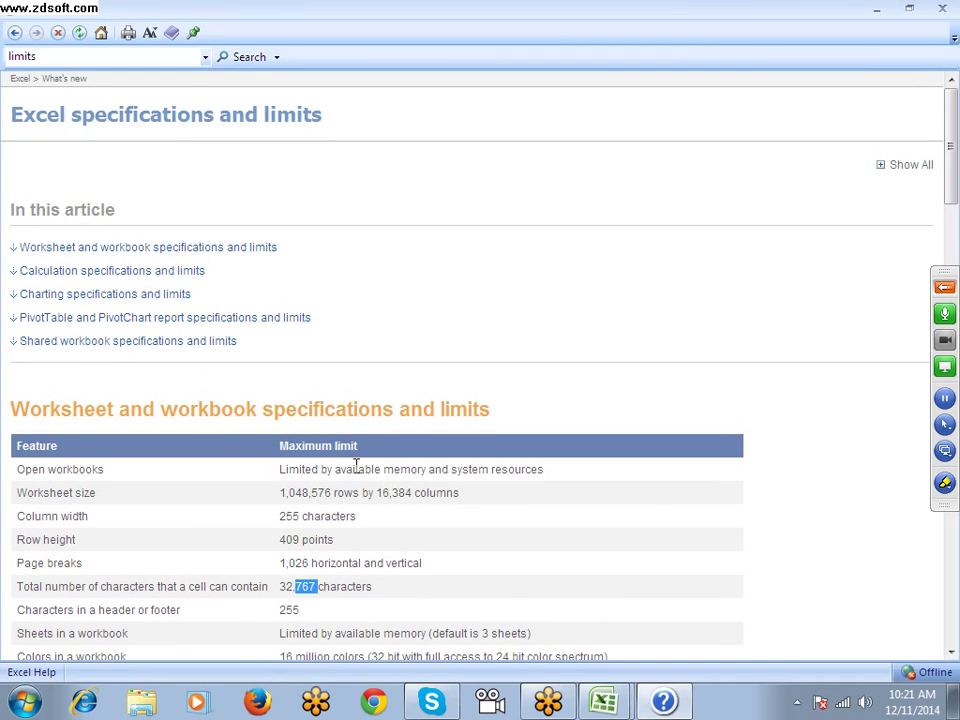
click(942, 10)
click(478, 193)
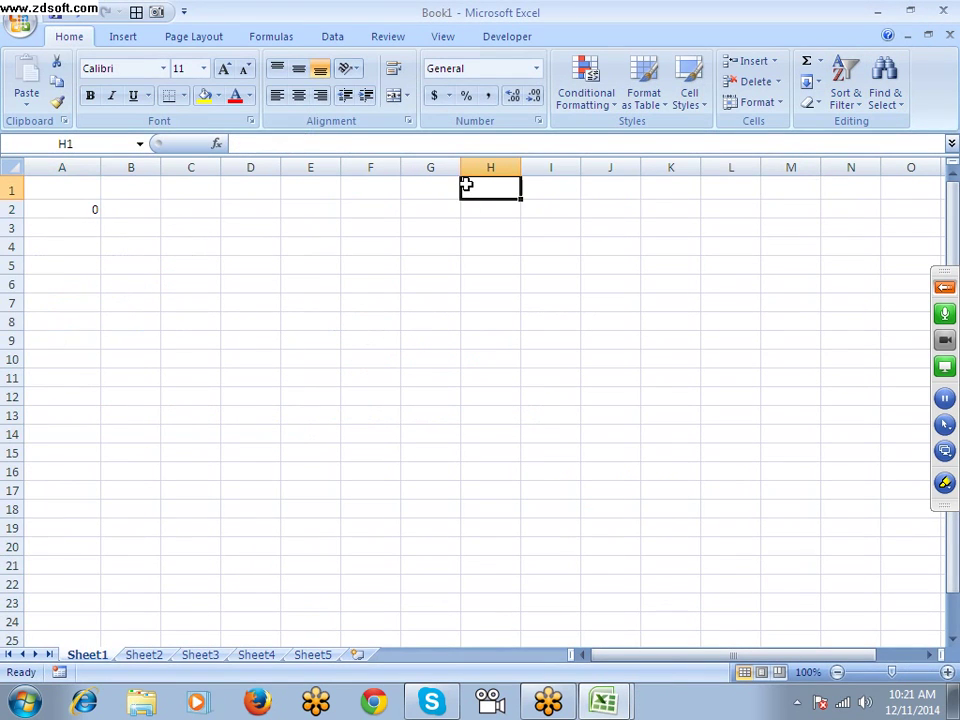
click(510, 226)
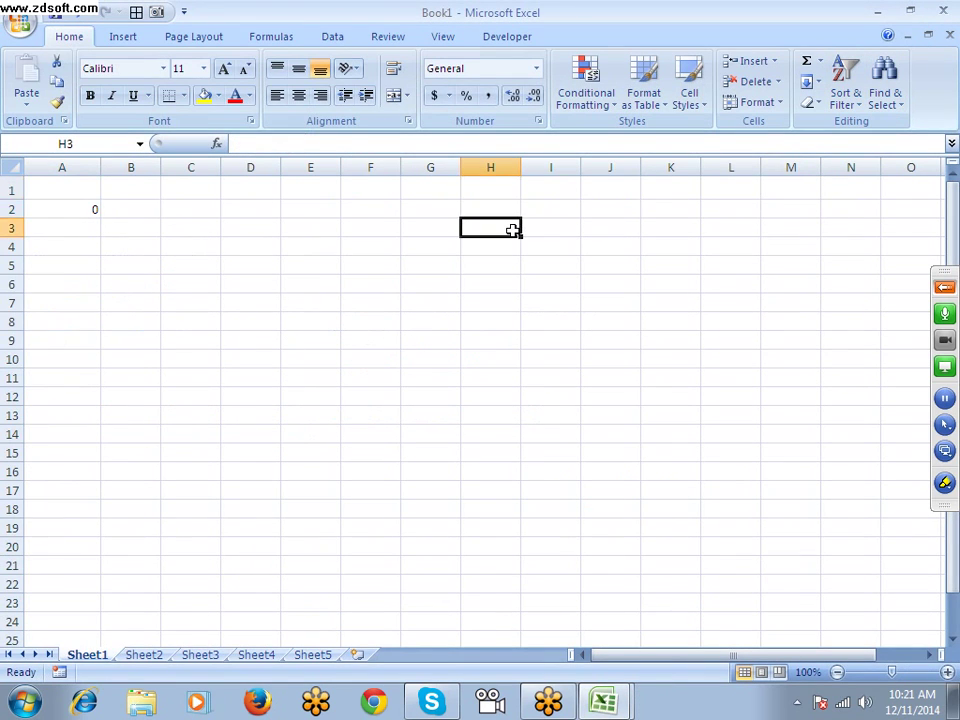
Search Excel Help for "limits" and open the "Excel specifications and limits" article in a maximized window.
key(F1)
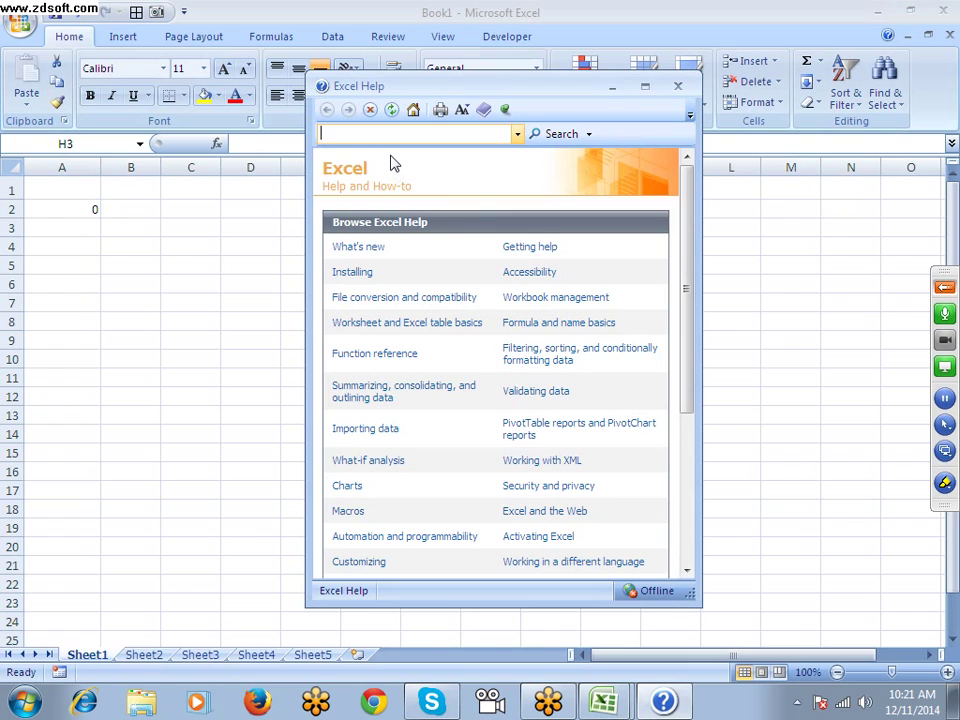
text(limits)
key(Return)
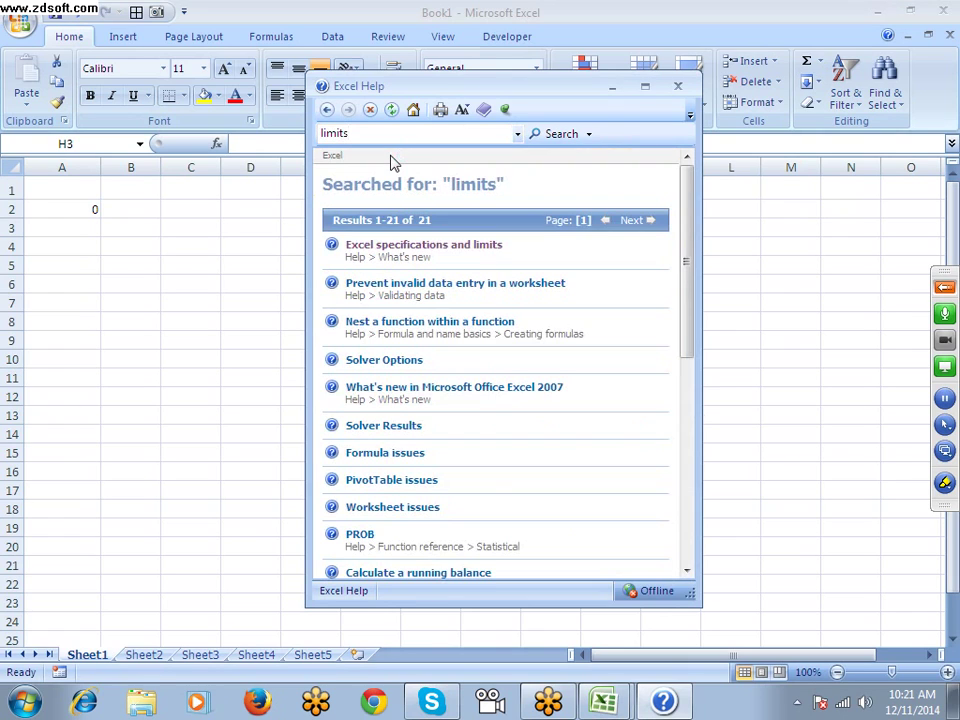
click(400, 247)
scroll(465, 311, down, 6)
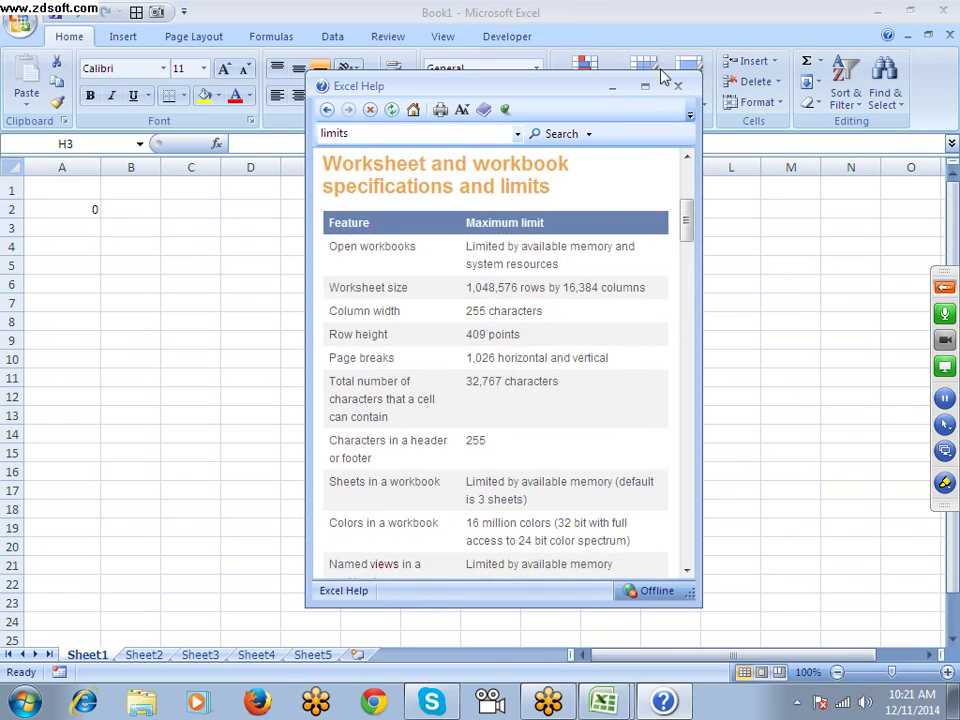
click(647, 92)
Review the calculation, PivotTable and shared workbook limits in the article, return to its beginning and close Help.
scroll(315, 216, down, 10)
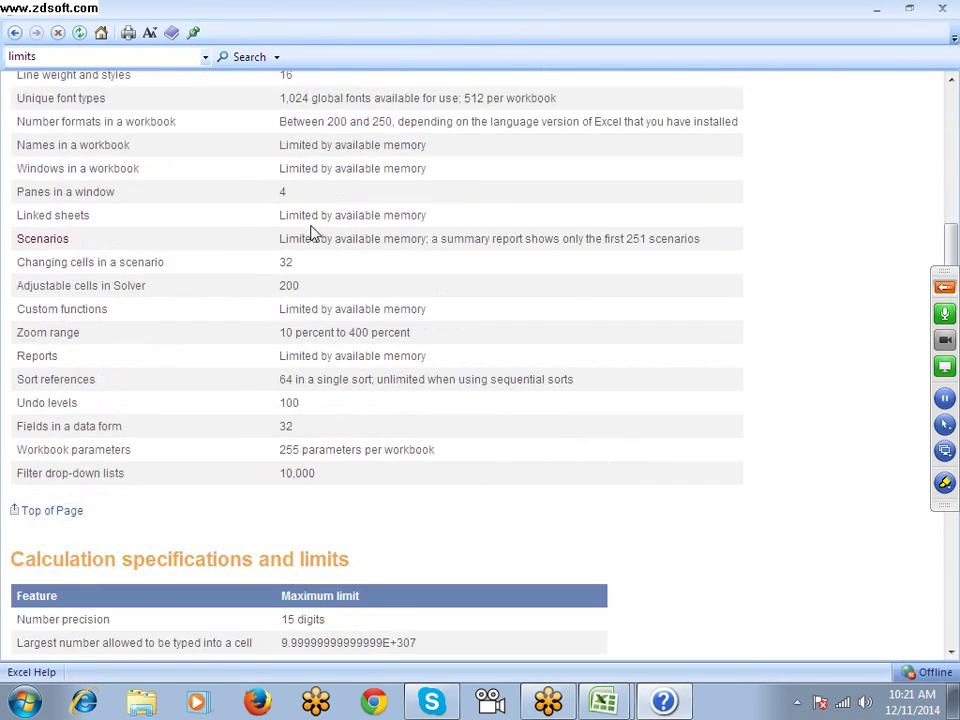
scroll(312, 226, down, 12)
scroll(312, 226, up, 11)
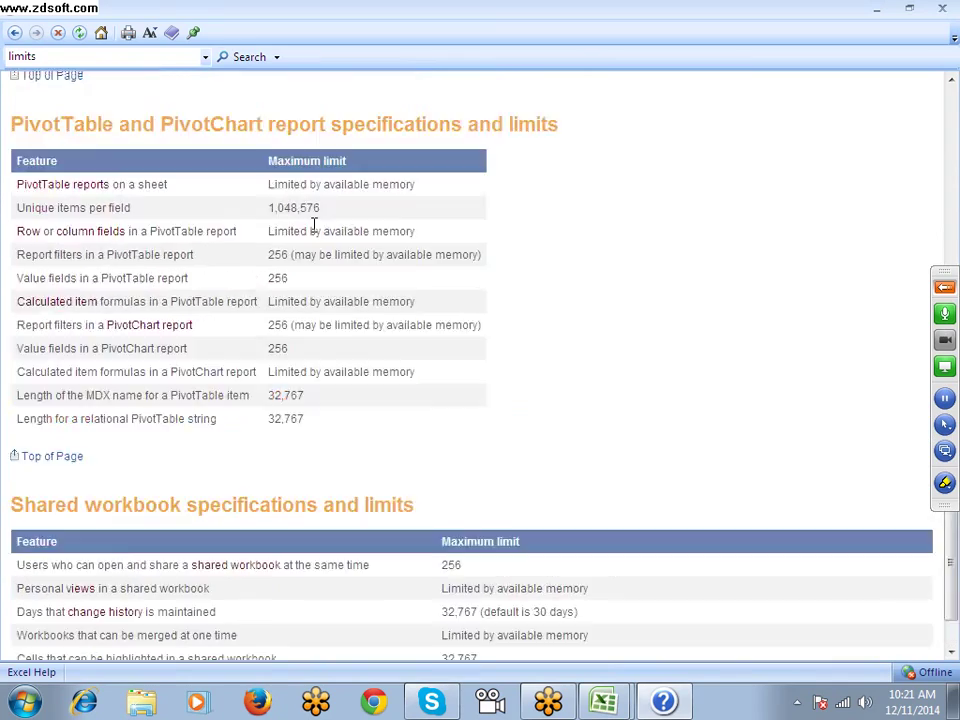
scroll(315, 229, up, 18)
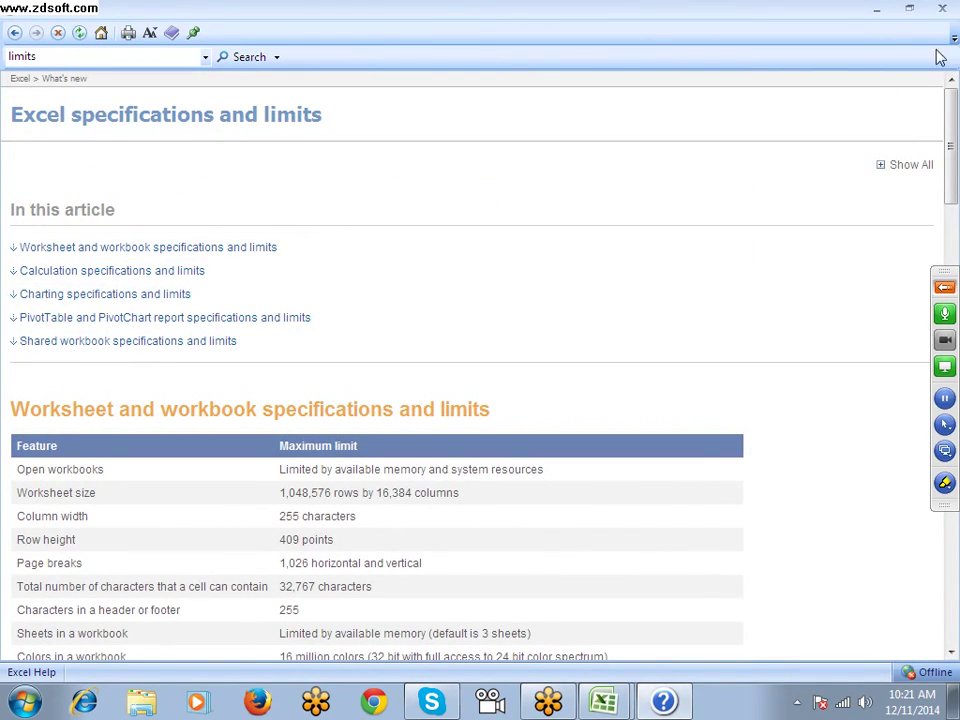
click(945, 13)
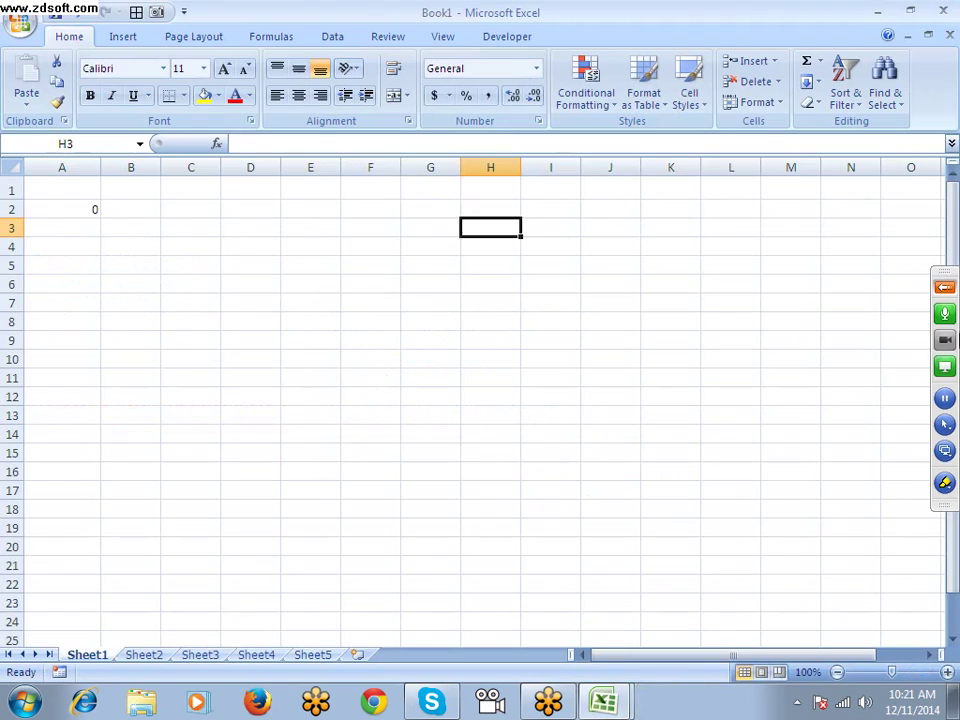
Expand the GoToMeeting control panel and show its chat and attendee list.
click(944, 287)
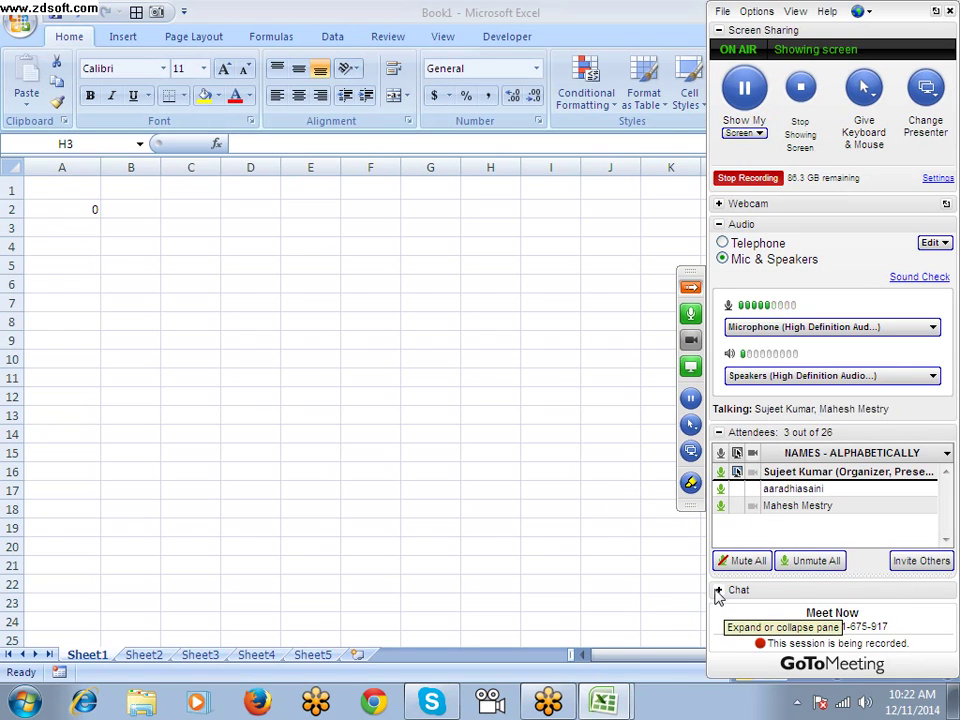
click(720, 592)
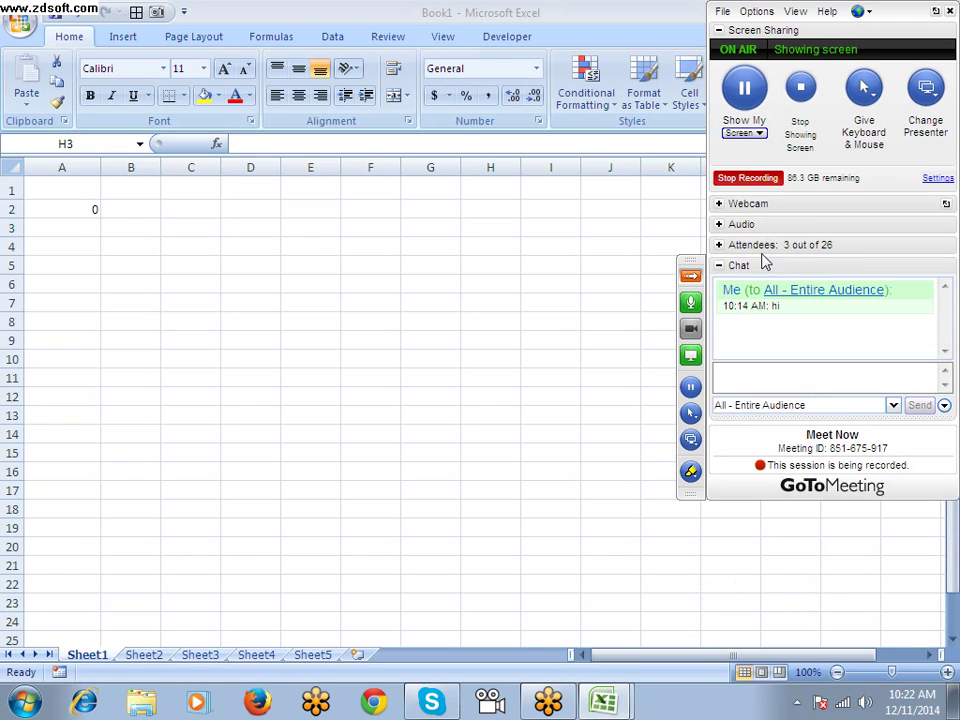
click(719, 244)
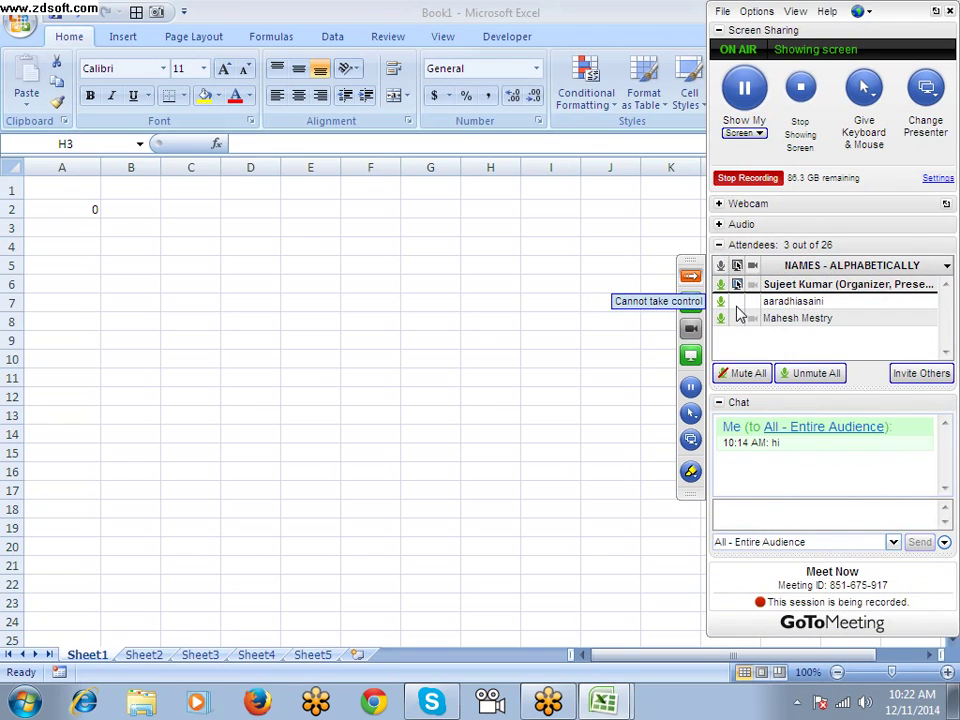
Paste the captured screenshot at cell H3, examine the meeting panel in it, and delete the picture.
click(453, 314)
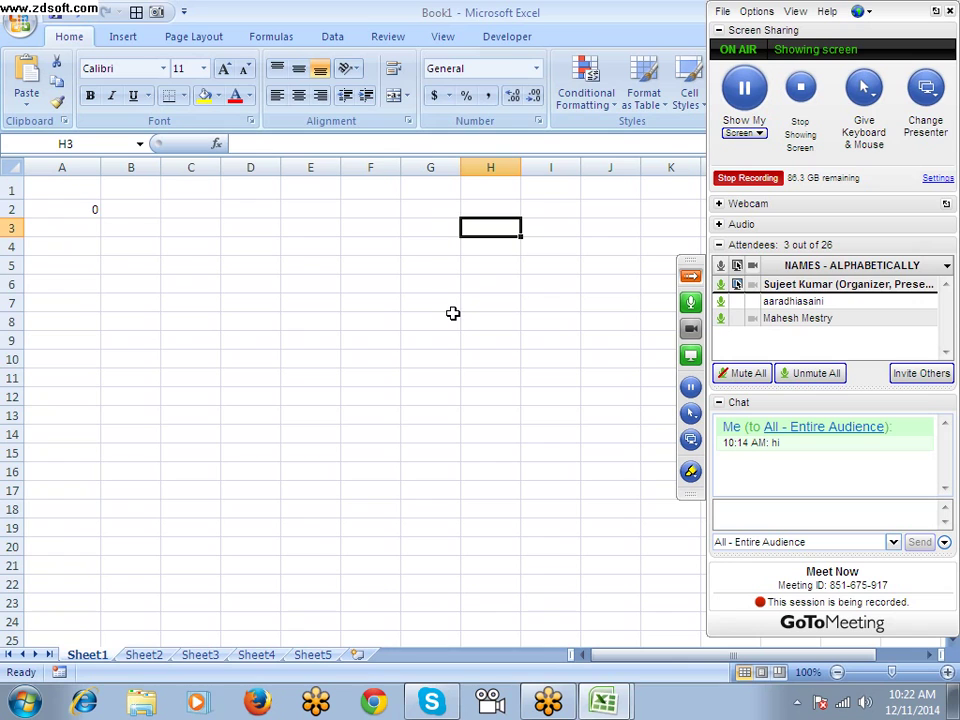
key(ctrl+v)
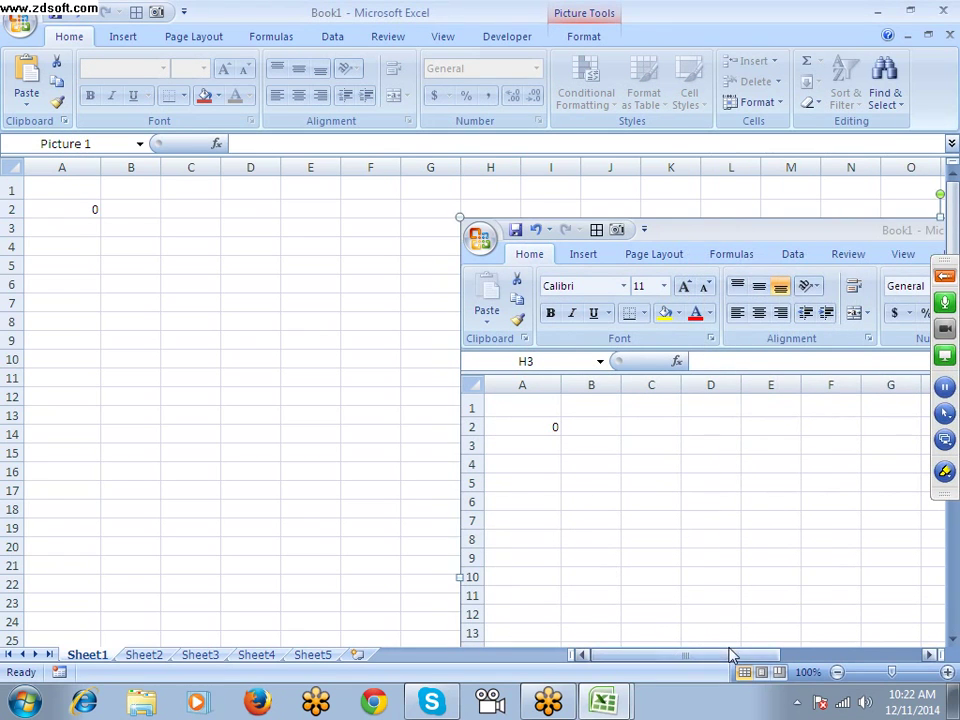
drag(729, 651, 756, 652)
scroll(847, 623, down, 3)
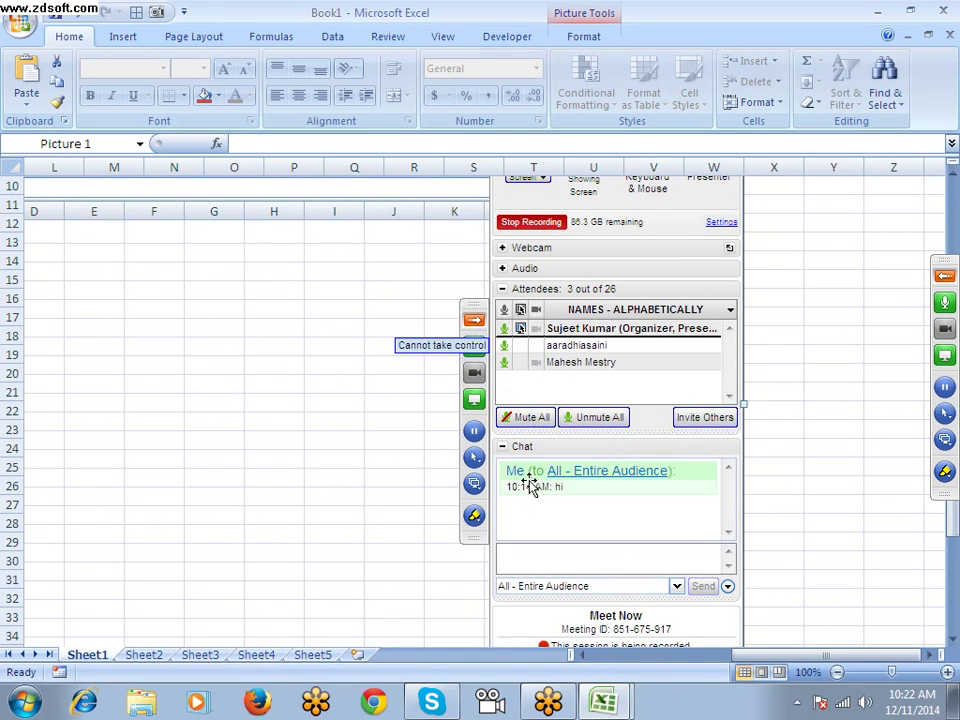
scroll(530, 470, up, 3)
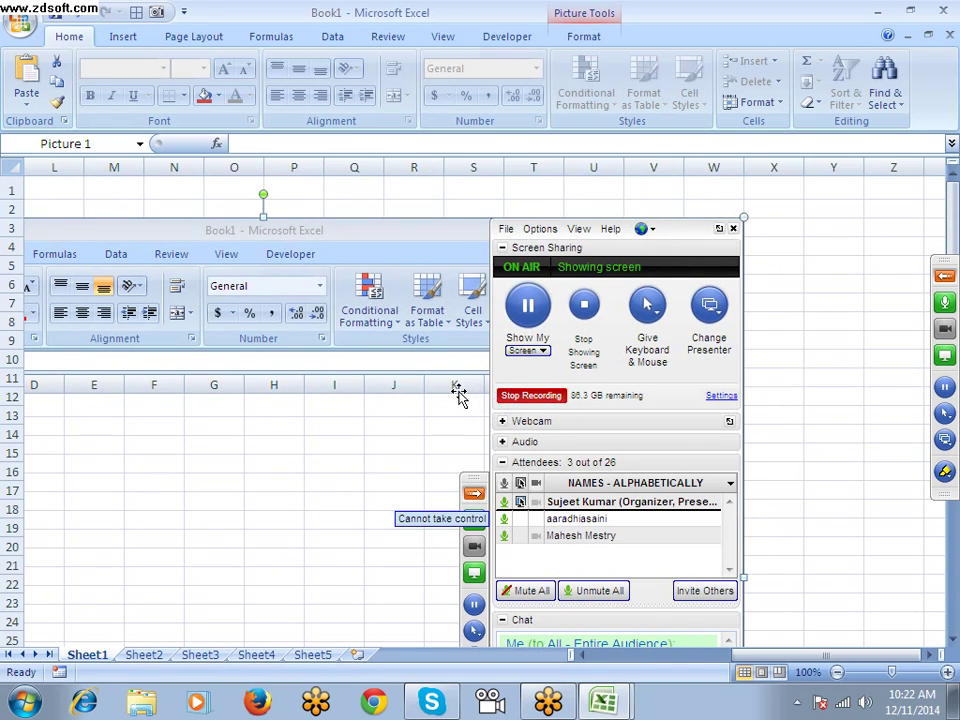
key(Delete)
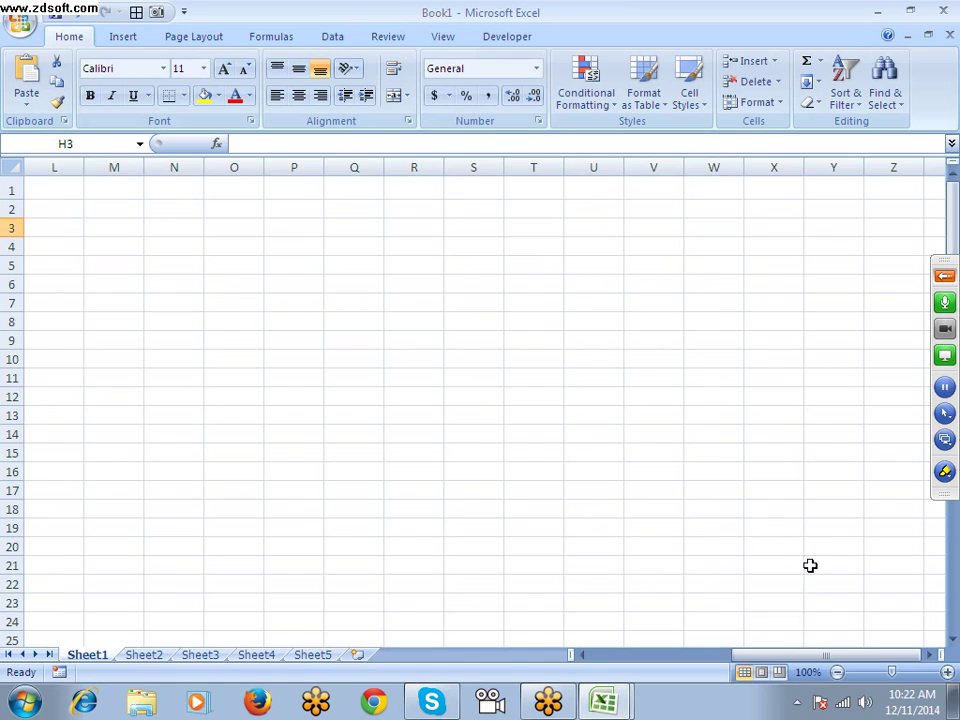
drag(795, 656, 675, 657)
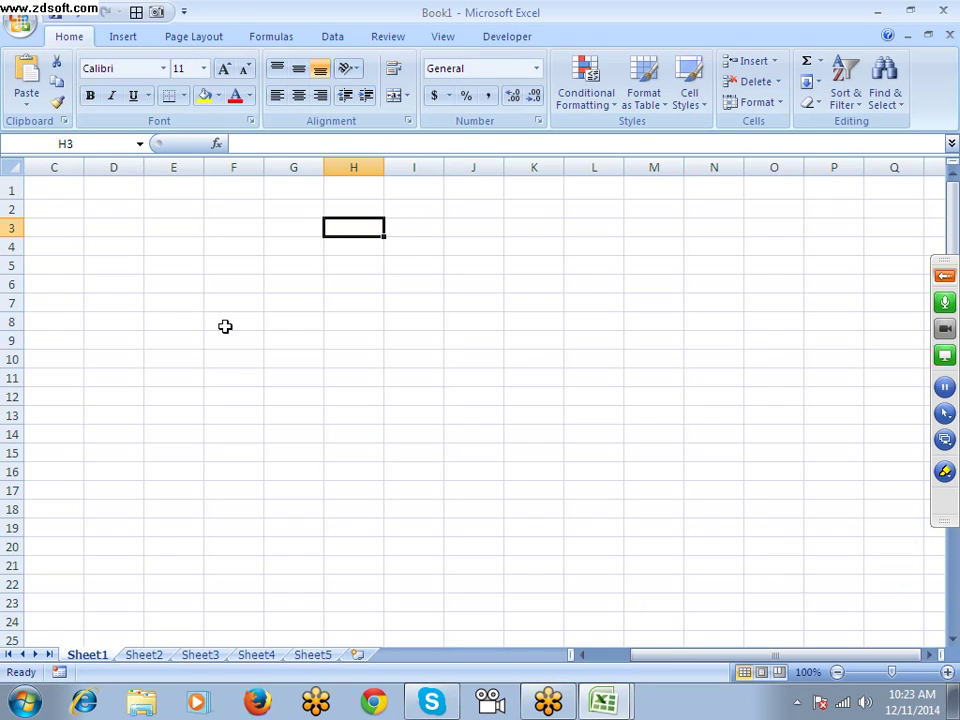
Enter "fg" in cell E6, then open and close the print preview to display the page breaks on Sheet1.
click(173, 285)
text(fg)
click(266, 306)
click(20, 20)
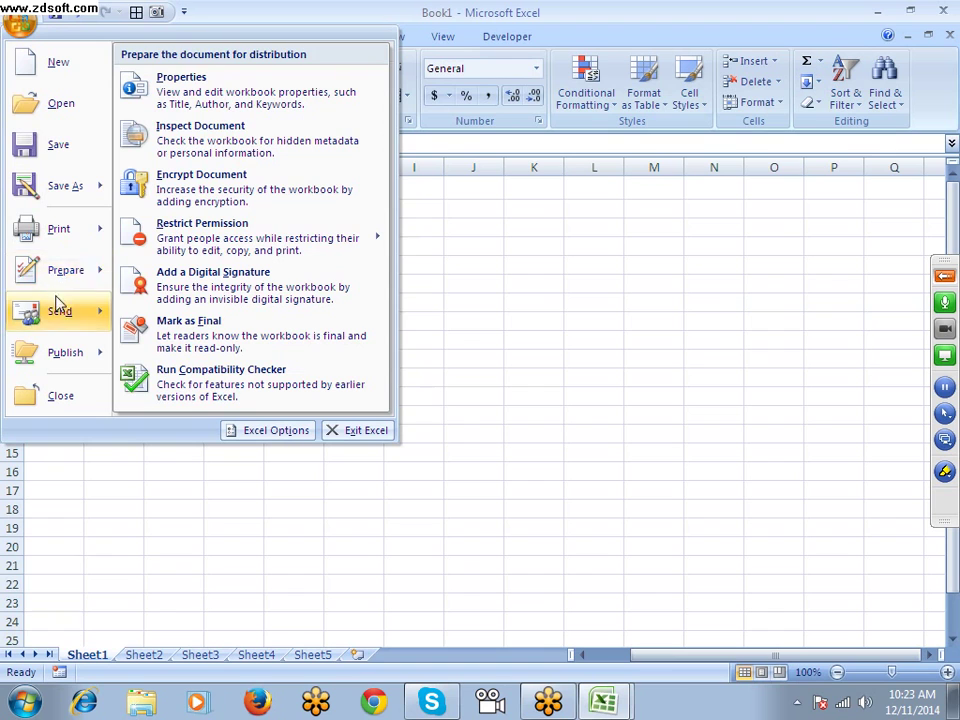
mouse_move(62, 234)
click(180, 186)
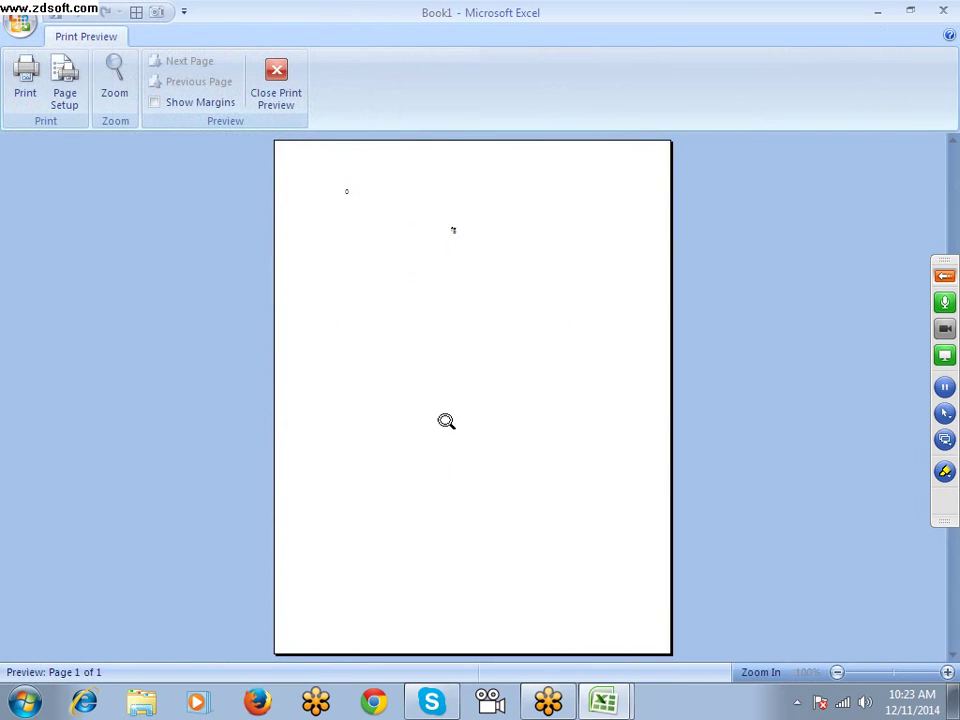
key(Escape)
Zoom Sheet1 out to 10% and select cell blocks crossing the dashed lines to point out the page breaks.
drag(386, 257, 471, 429)
scroll(469, 434, down, 8)
scroll(469, 434, down, 6)
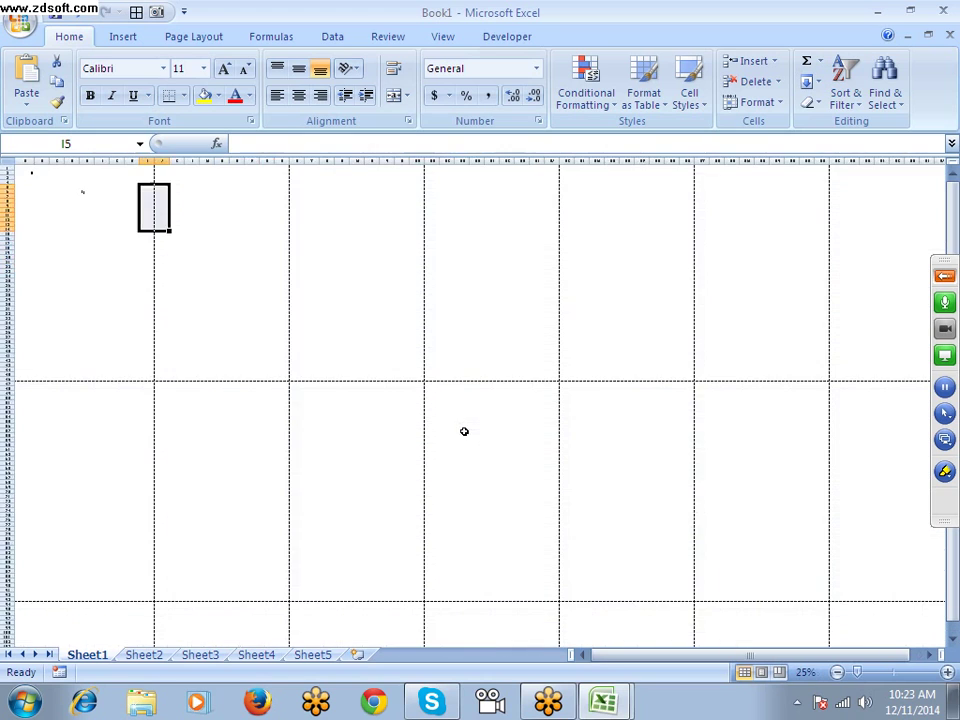
drag(49, 217, 451, 232)
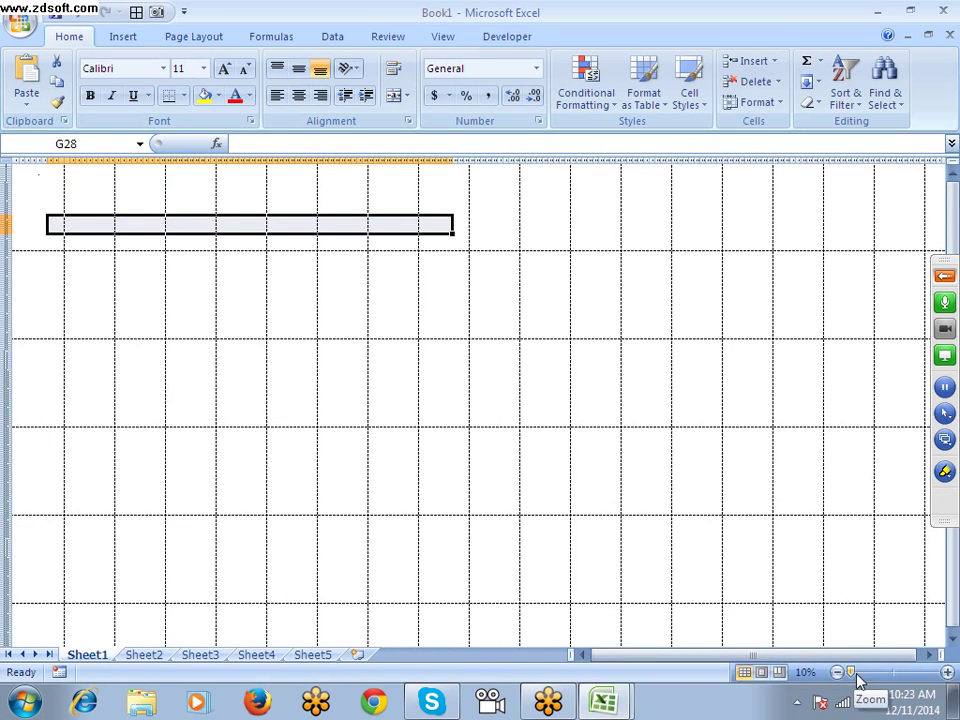
Restore the sheet zoom to 99% and return to cell A1.
scroll(220, 291, up, 6)
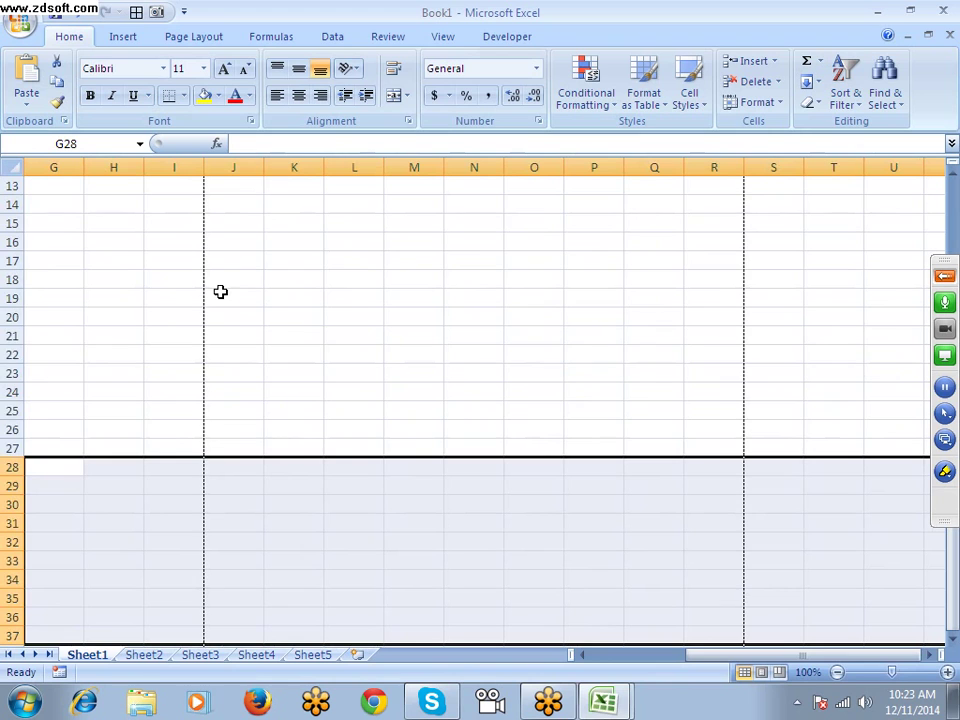
scroll(220, 291, up, 1)
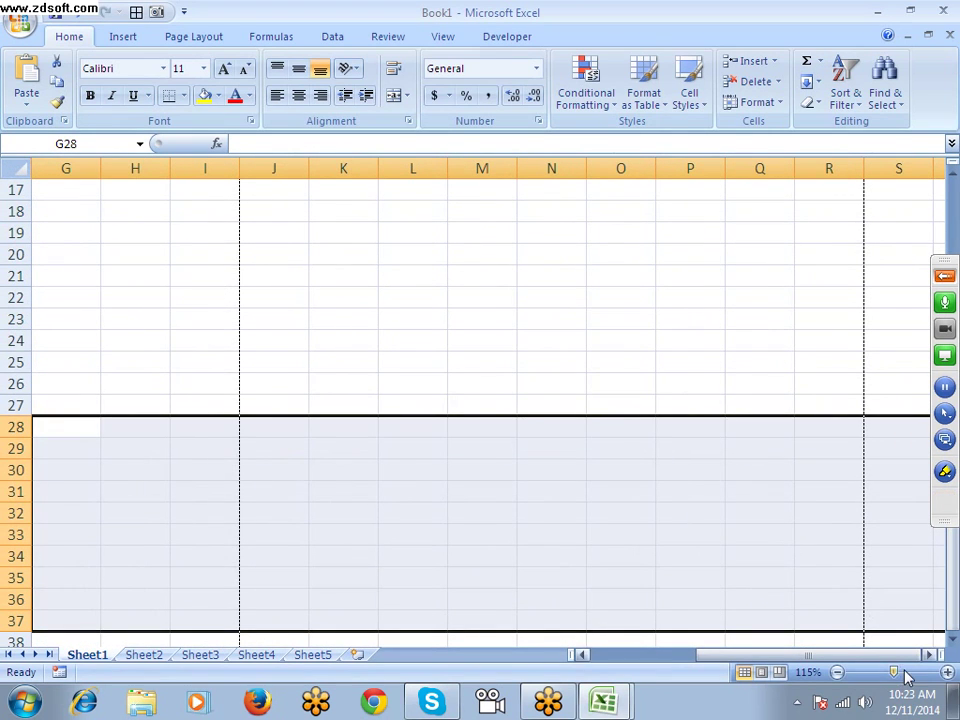
mouse_move(893, 671)
mouse_down()
mouse_move(888, 664)
mouse_move(891, 680)
mouse_up()
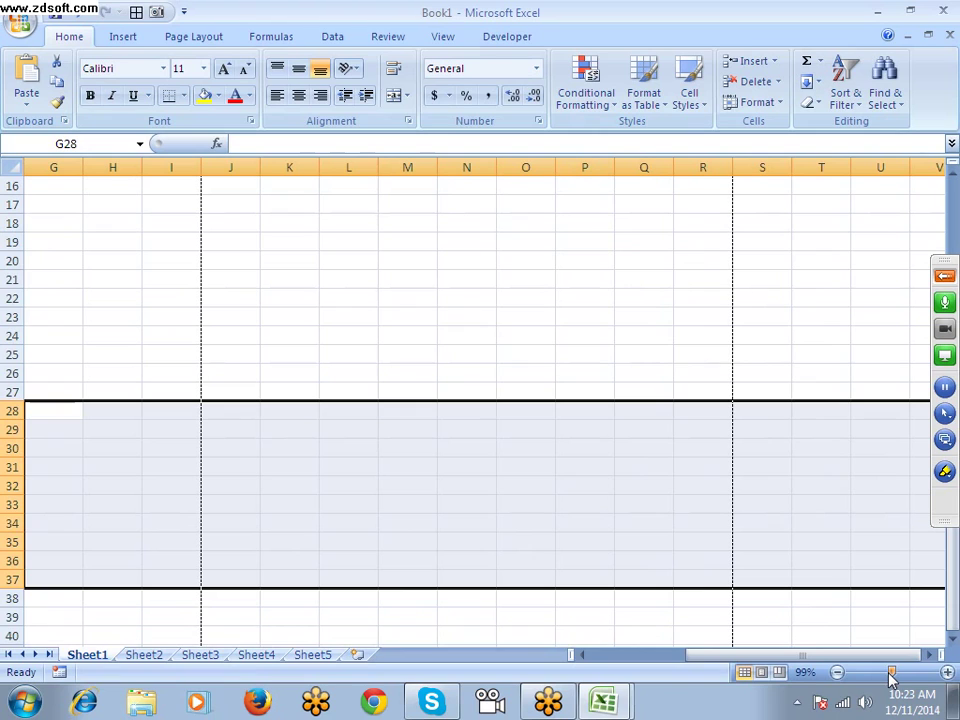
click(182, 409)
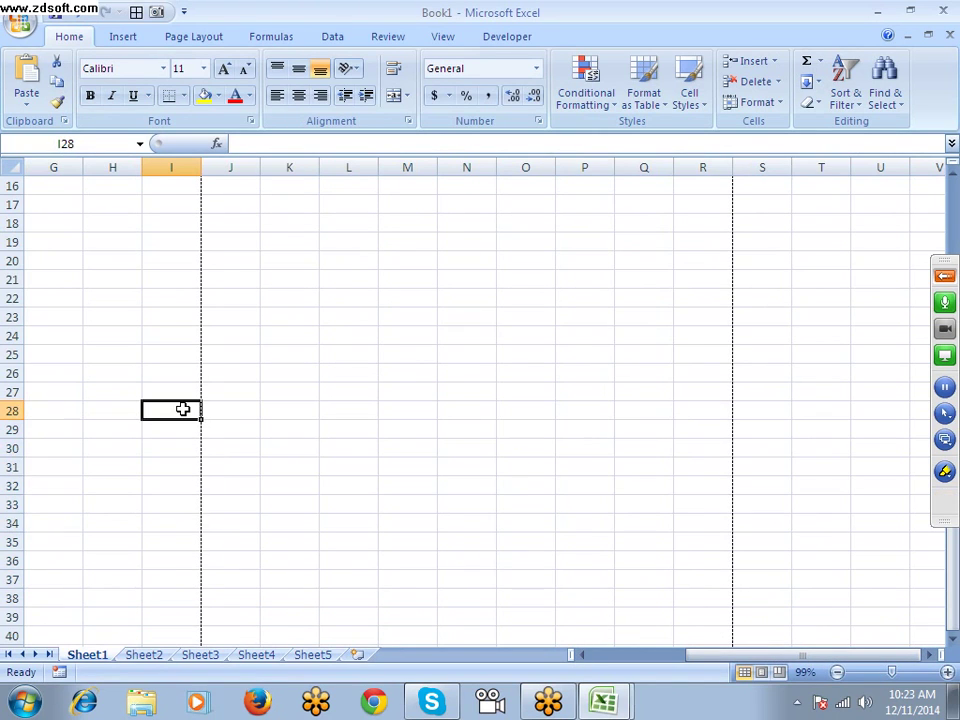
key(ctrl+Up)
key(Home)
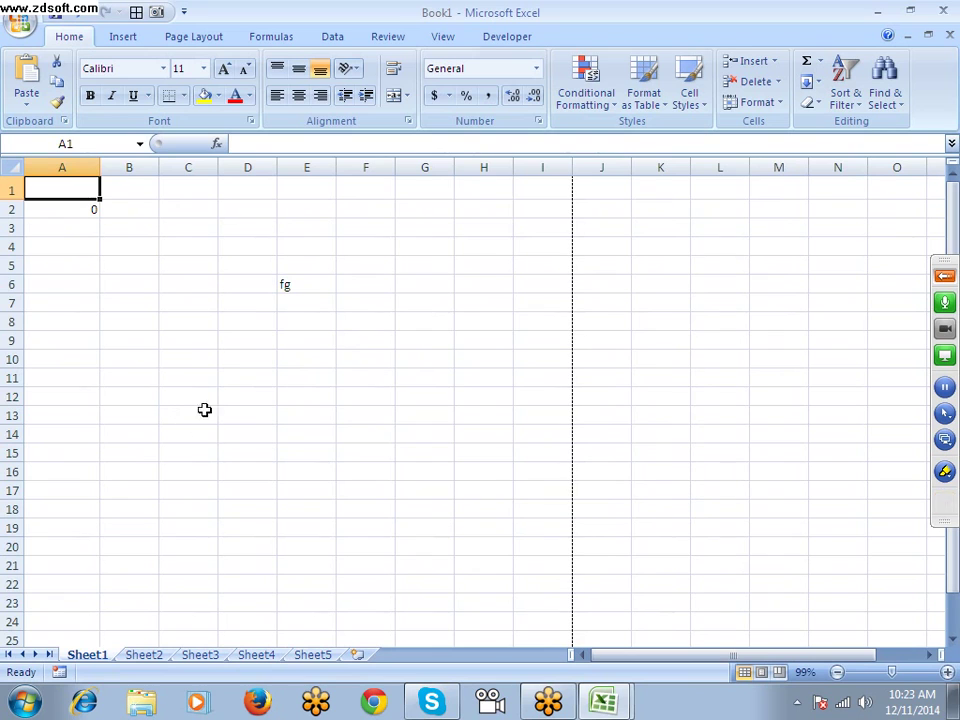
Check the newest chat message in the meeting panel, collapse the panel and clear the contents of A1:E7.
click(944, 500)
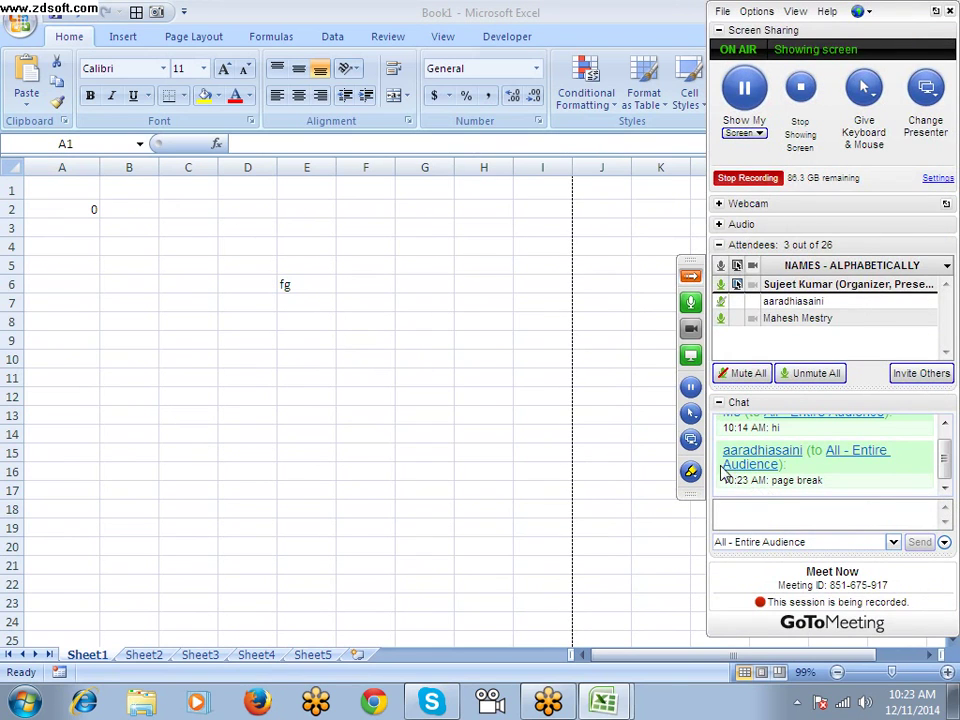
click(688, 280)
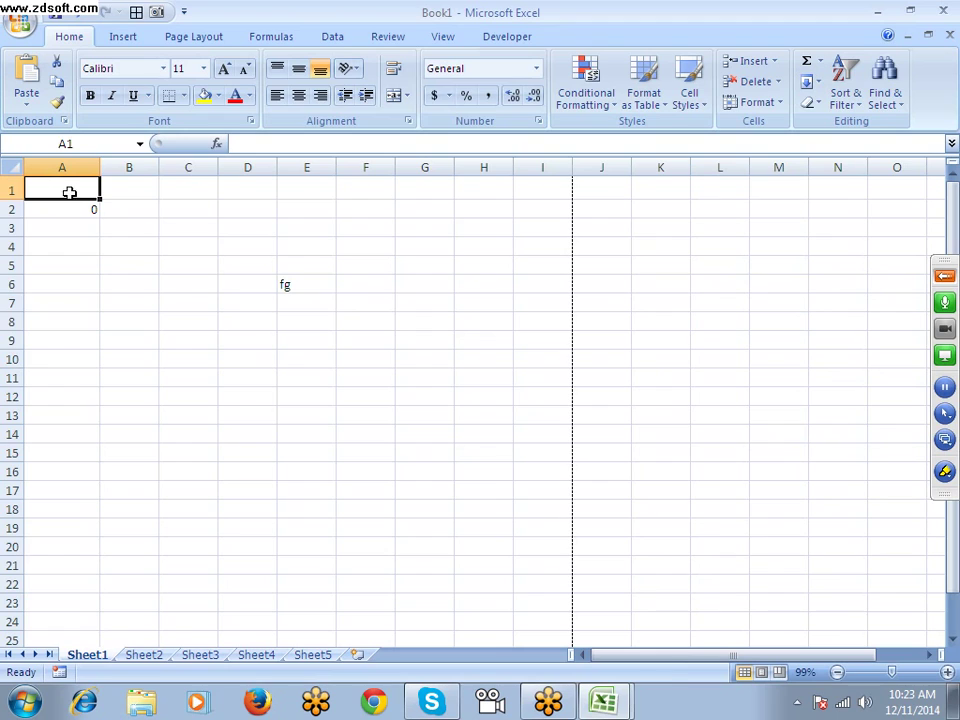
drag(71, 193, 300, 296)
key(Delete)
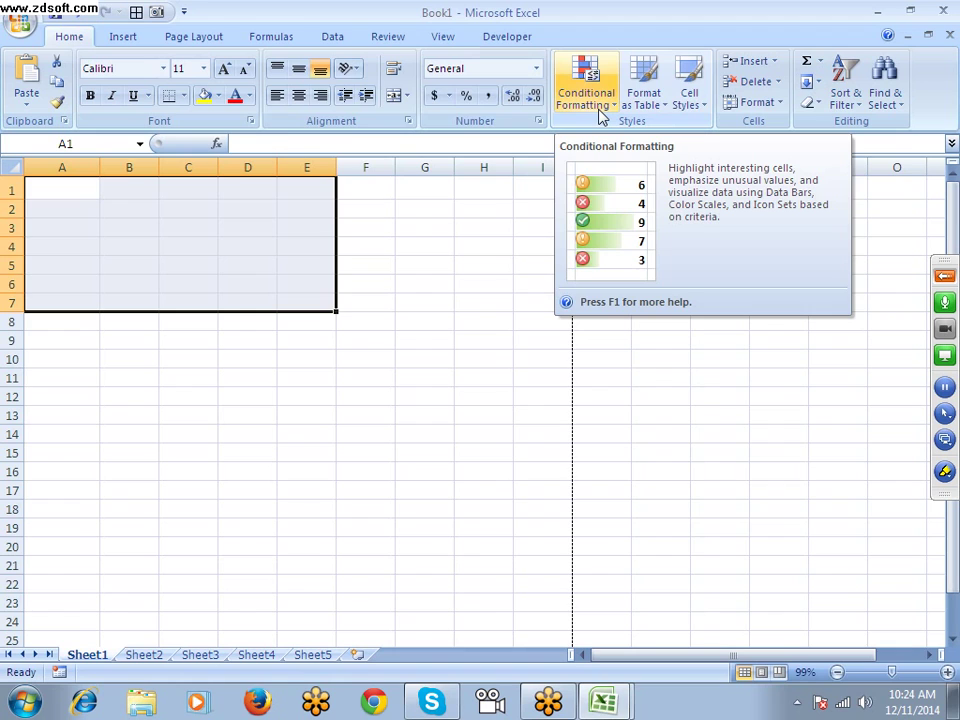
Open the help article for Conditional Formatting in a maximized window and look through its formatting instructions.
key(F1)
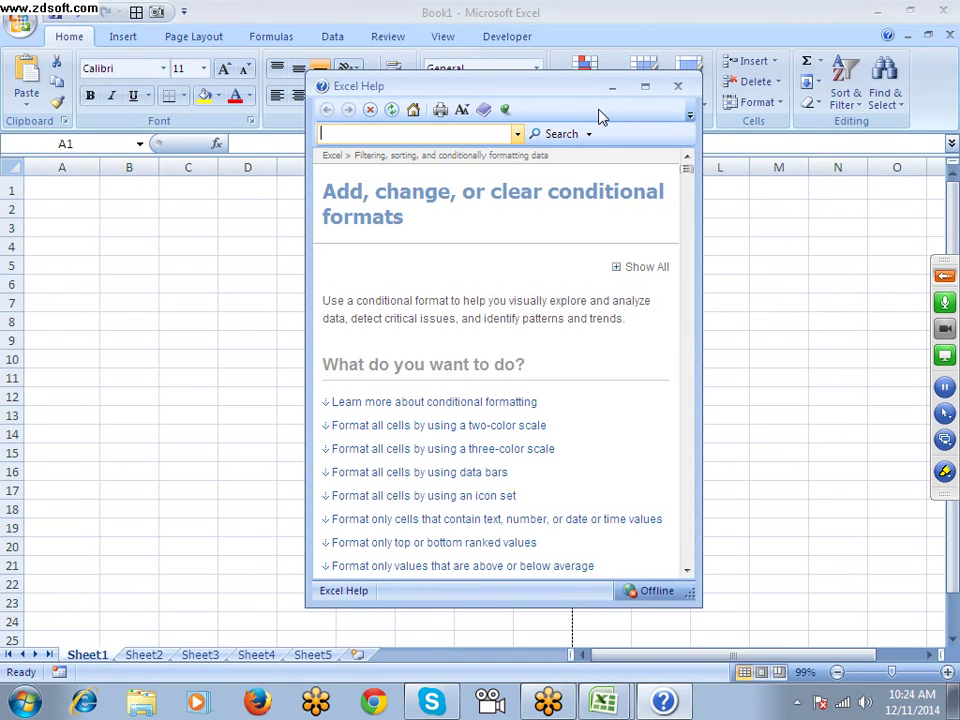
click(645, 87)
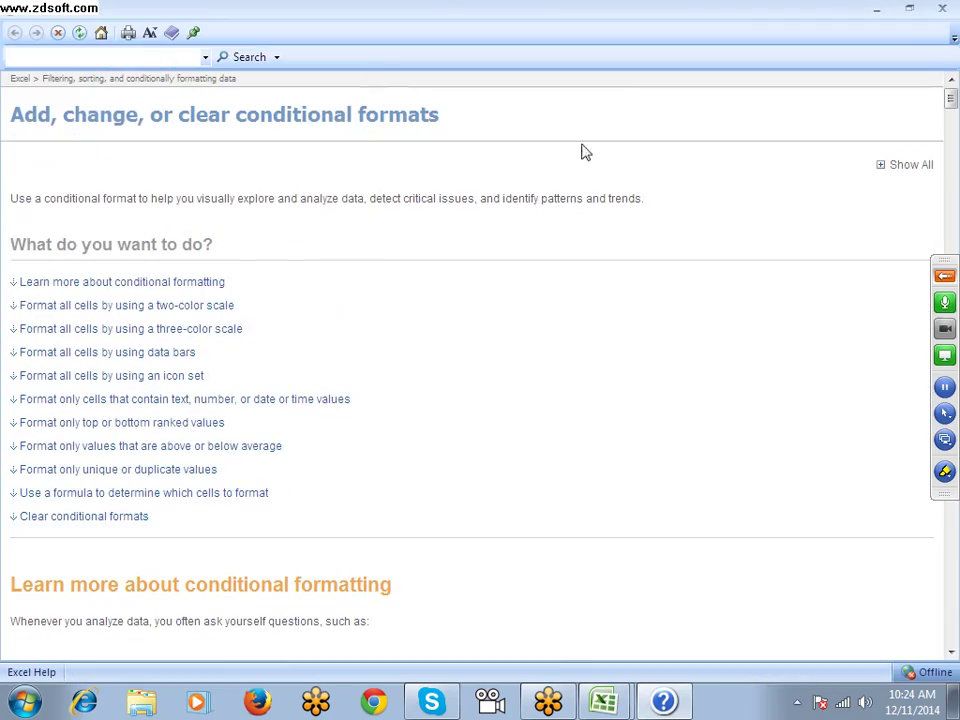
double_click(318, 200)
scroll(325, 215, down, 5)
scroll(327, 218, down, 20)
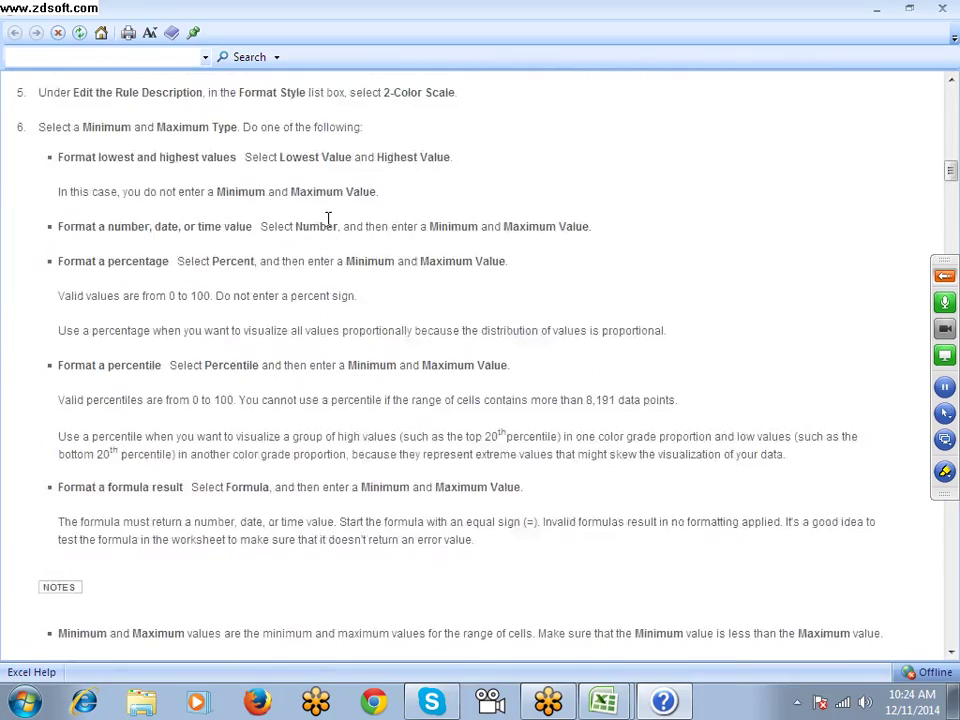
scroll(328, 218, down, 20)
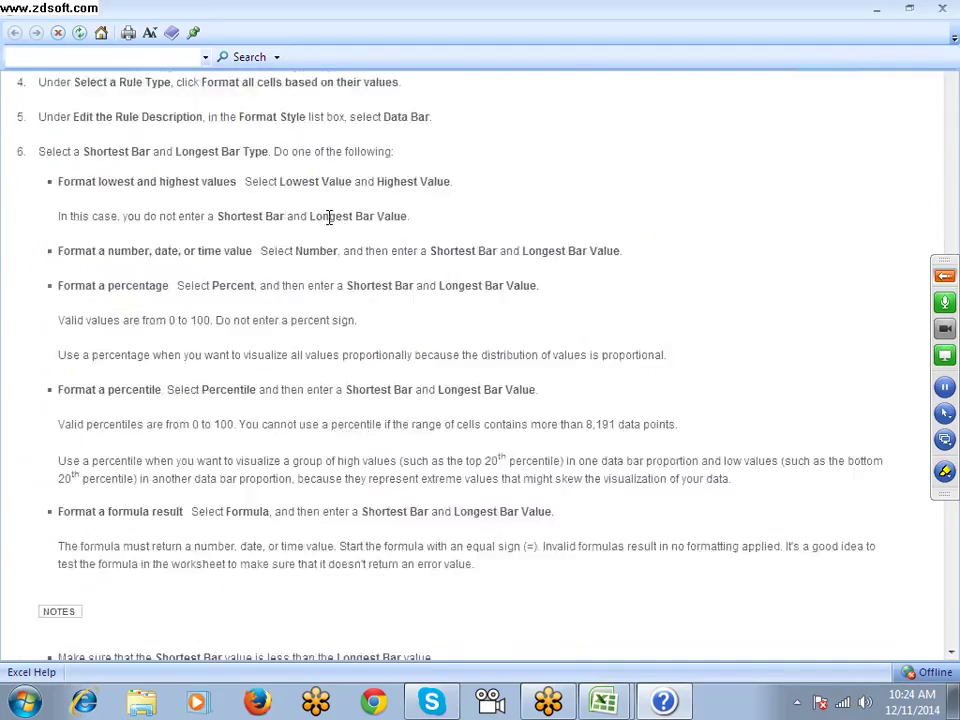
Look through the rest of the conditional formatting help article, then close it and return to the worksheet.
scroll(328, 218, down, 20)
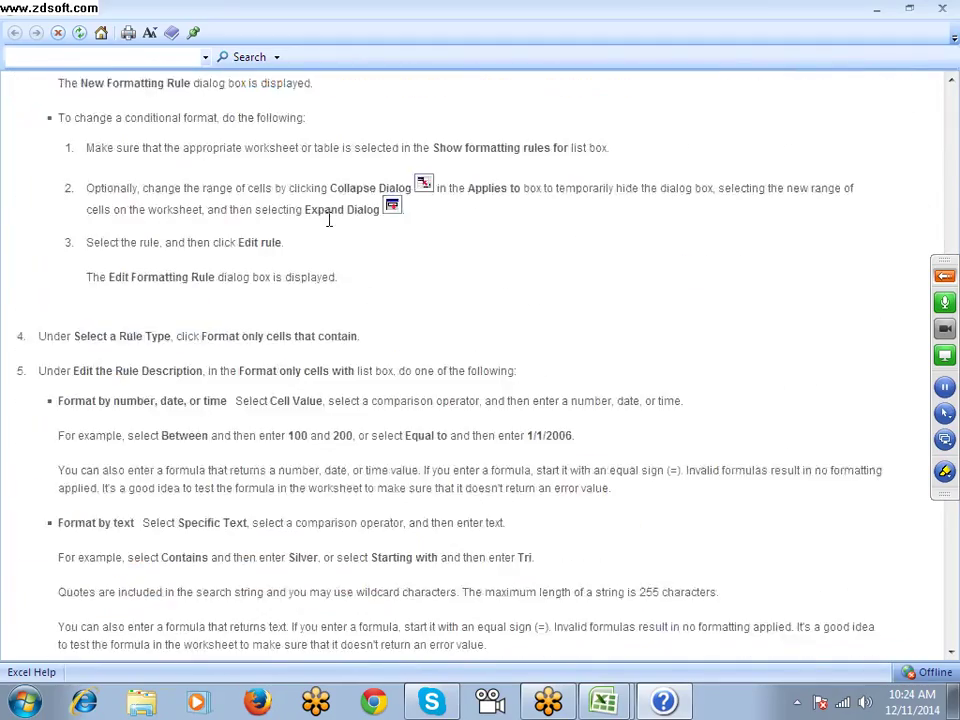
scroll(330, 218, down, 20)
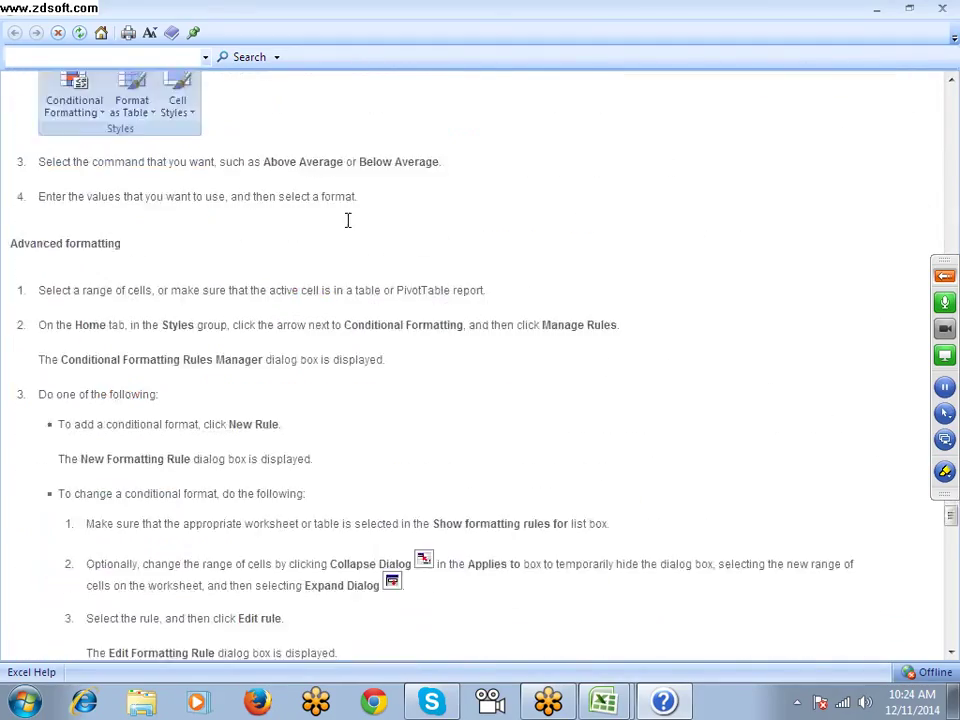
click(943, 12)
click(432, 205)
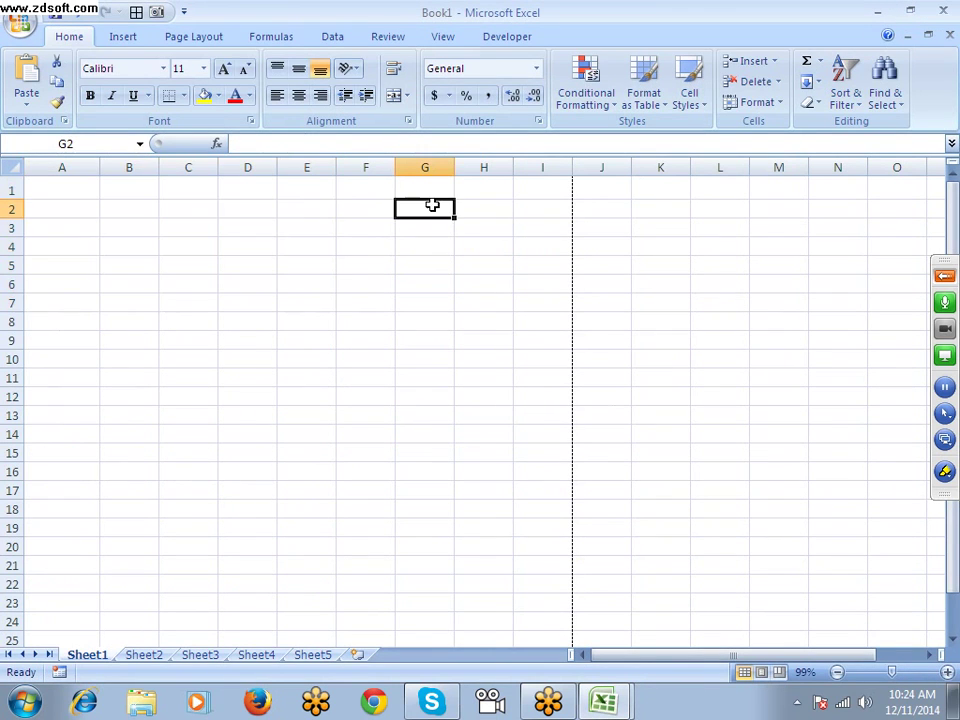
Show the Merge & Center help article twice from the command's tooltip, skimming its introduction and closing the help each time.
drag(55, 189, 259, 279)
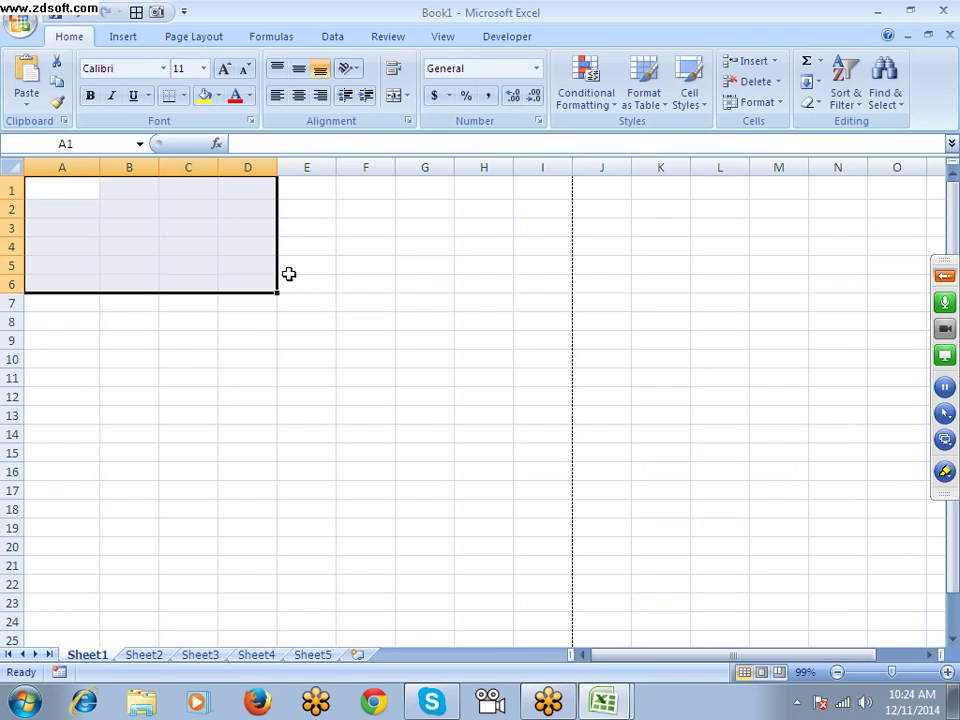
click(359, 266)
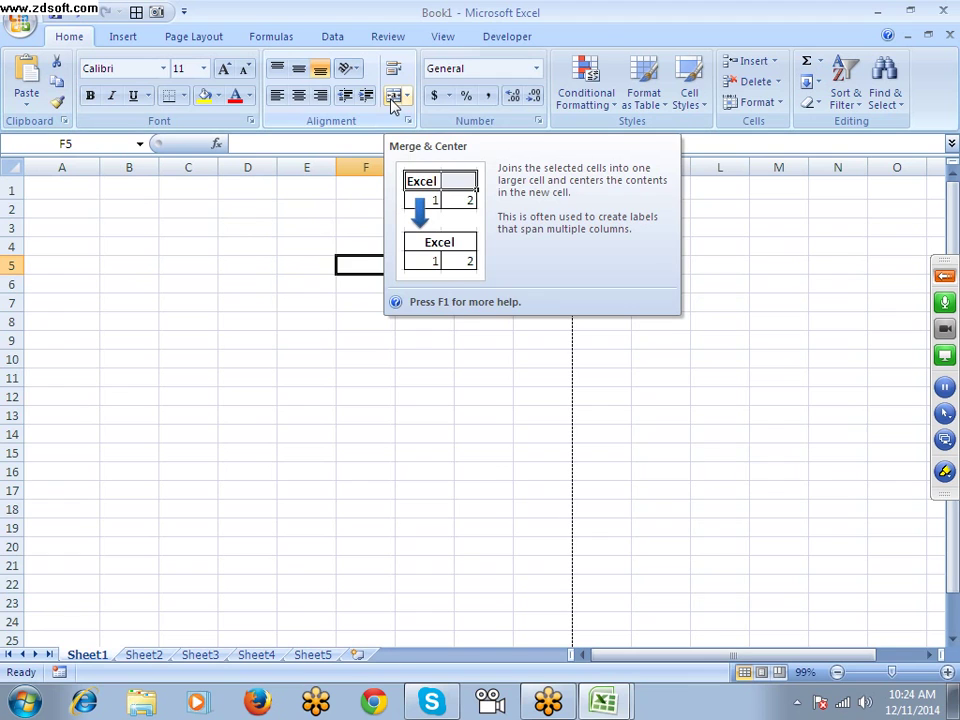
key(F1)
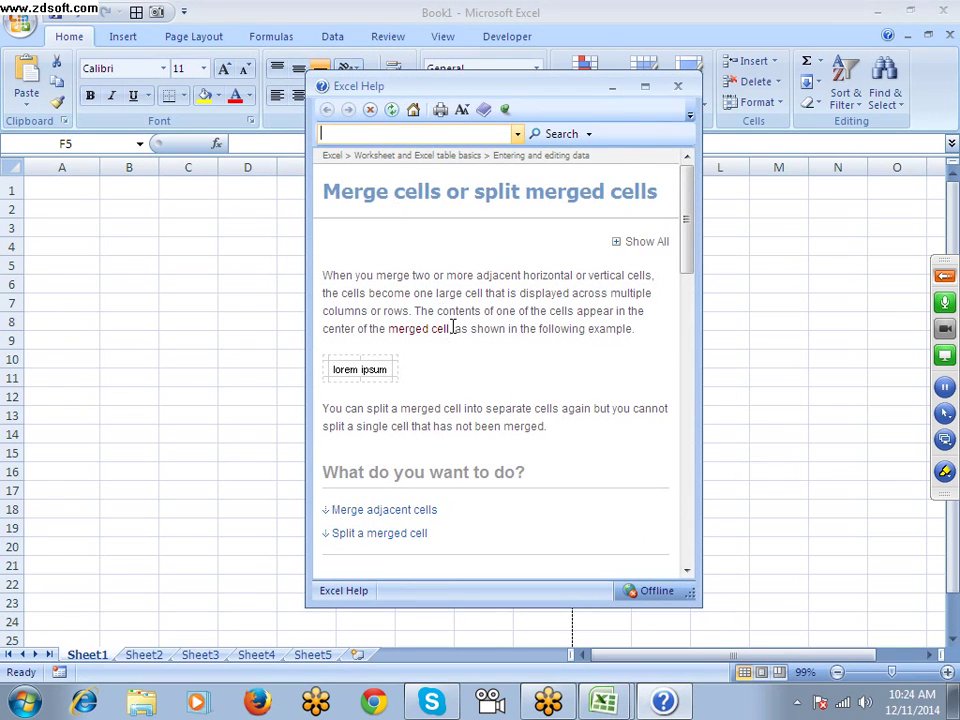
scroll(452, 353, down, 6)
scroll(452, 345, up, 5)
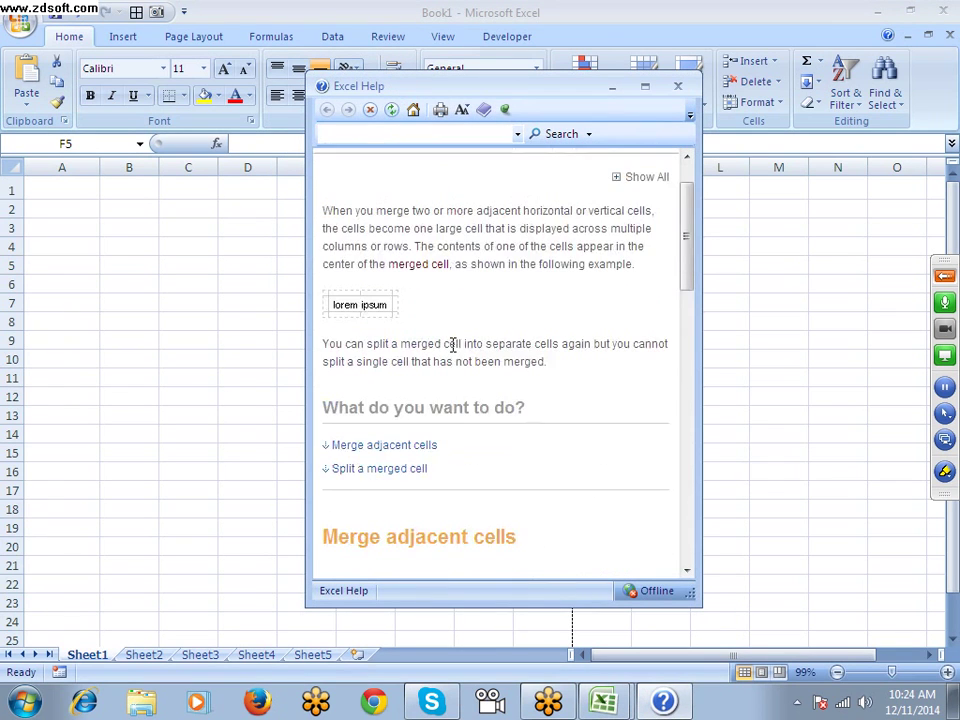
click(677, 86)
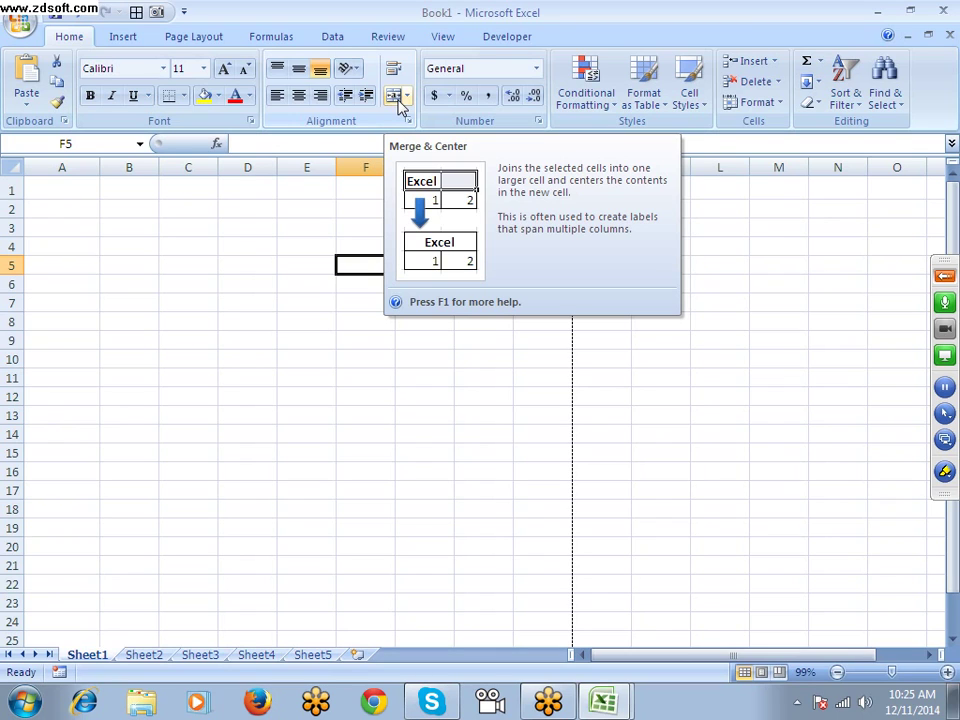
key(F1)
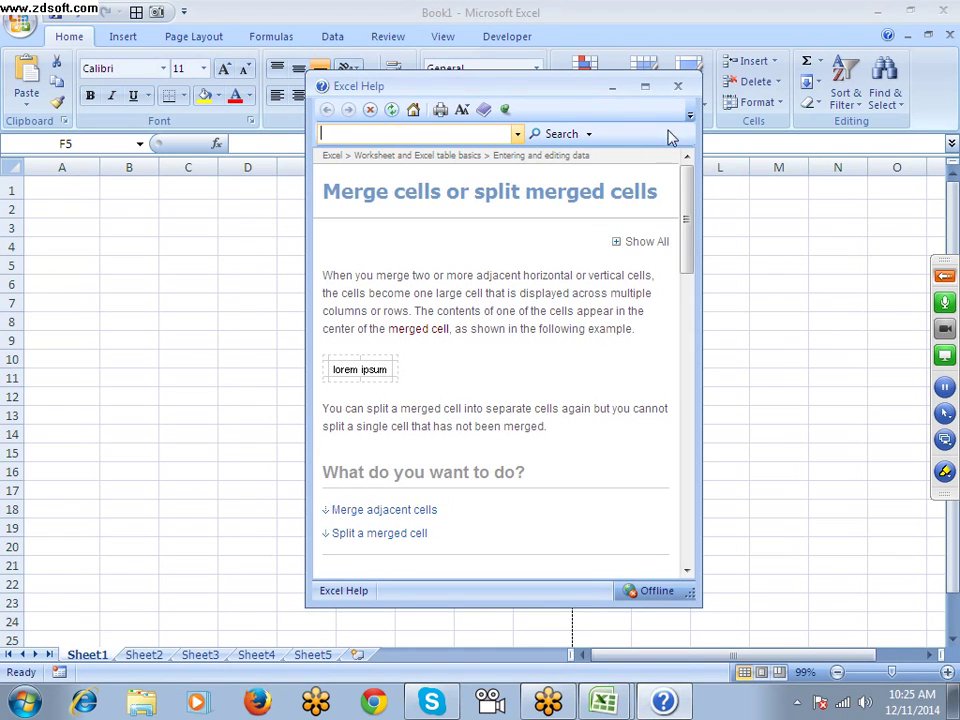
click(678, 86)
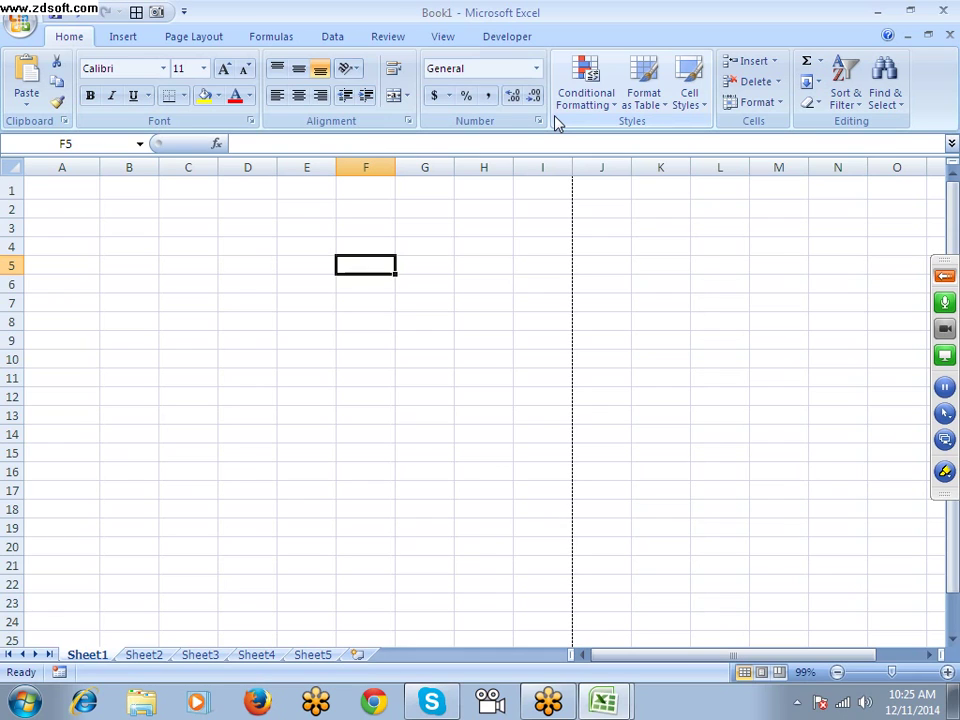
Show the general Excel Help home page without pointing at a command, close it and select cell B5.
key(F1)
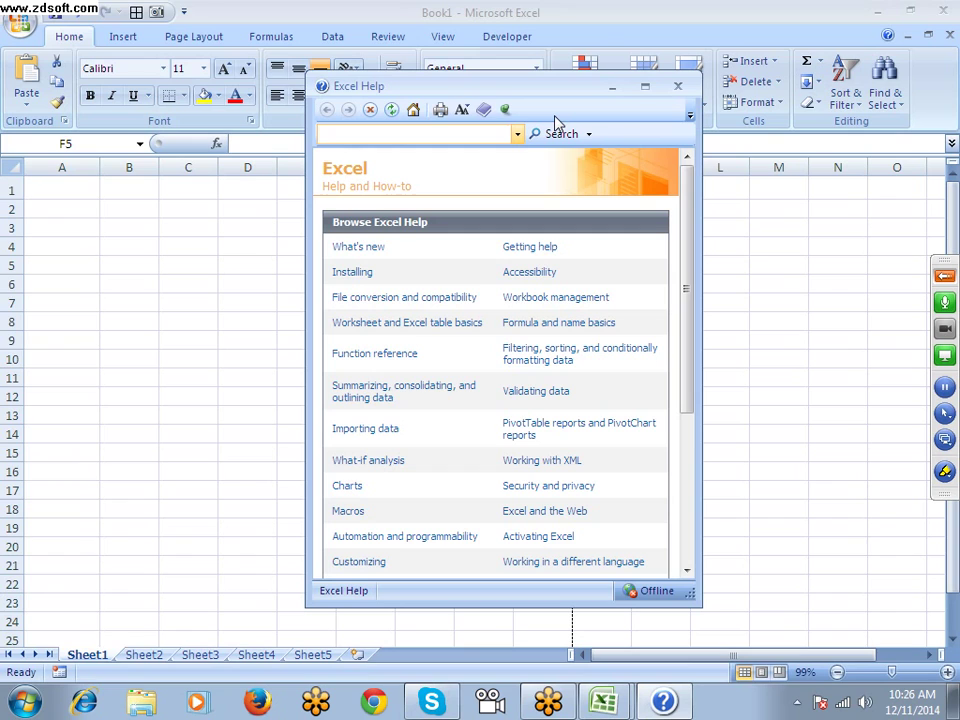
click(677, 86)
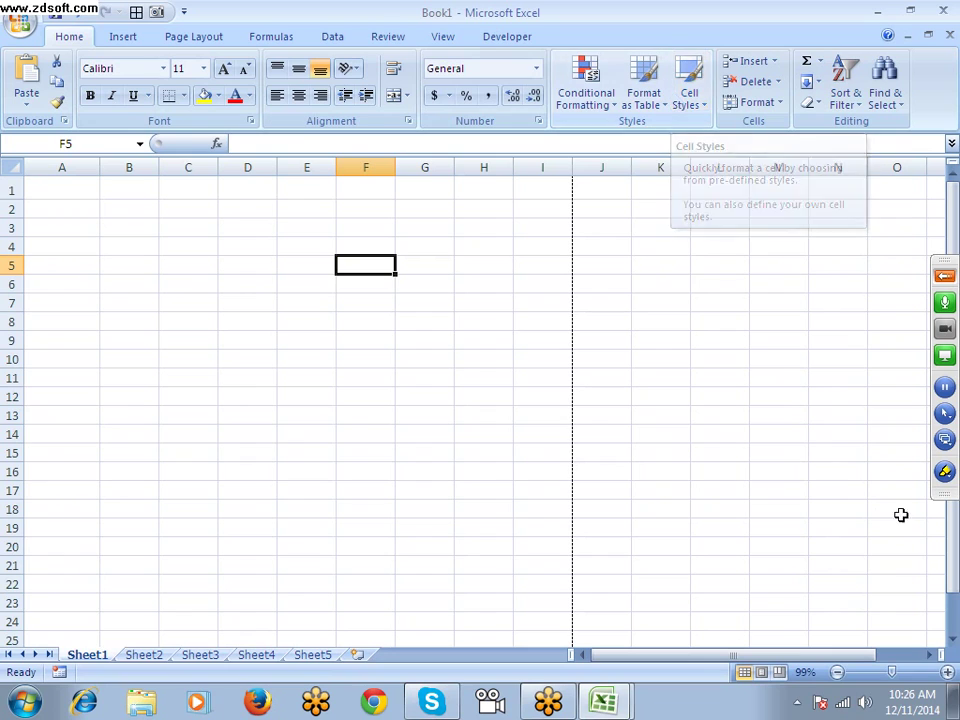
click(797, 702)
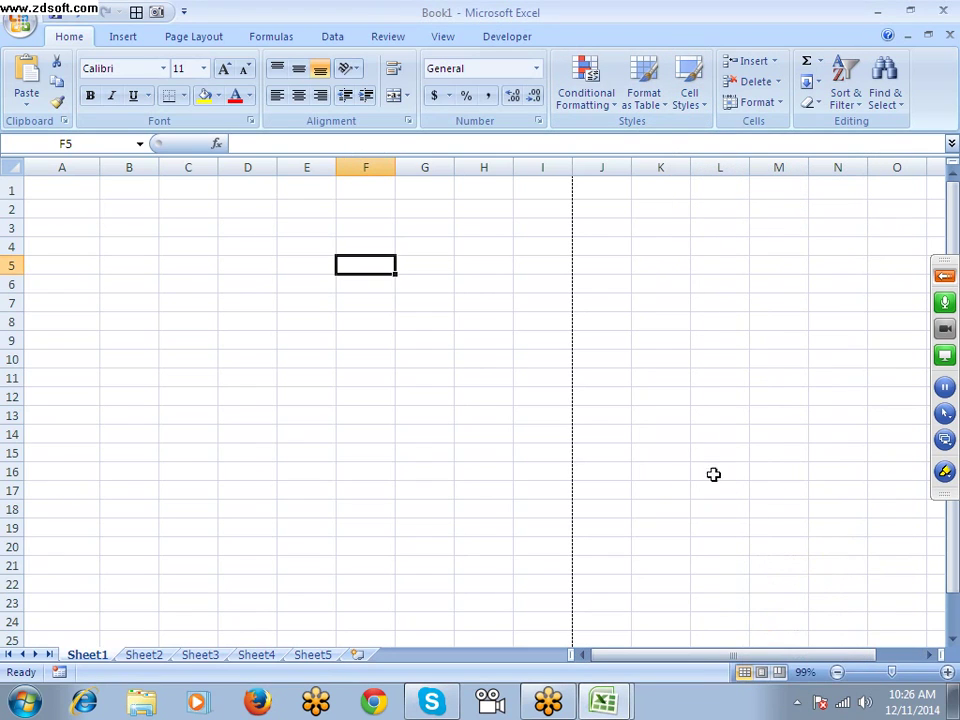
click(628, 381)
click(124, 270)
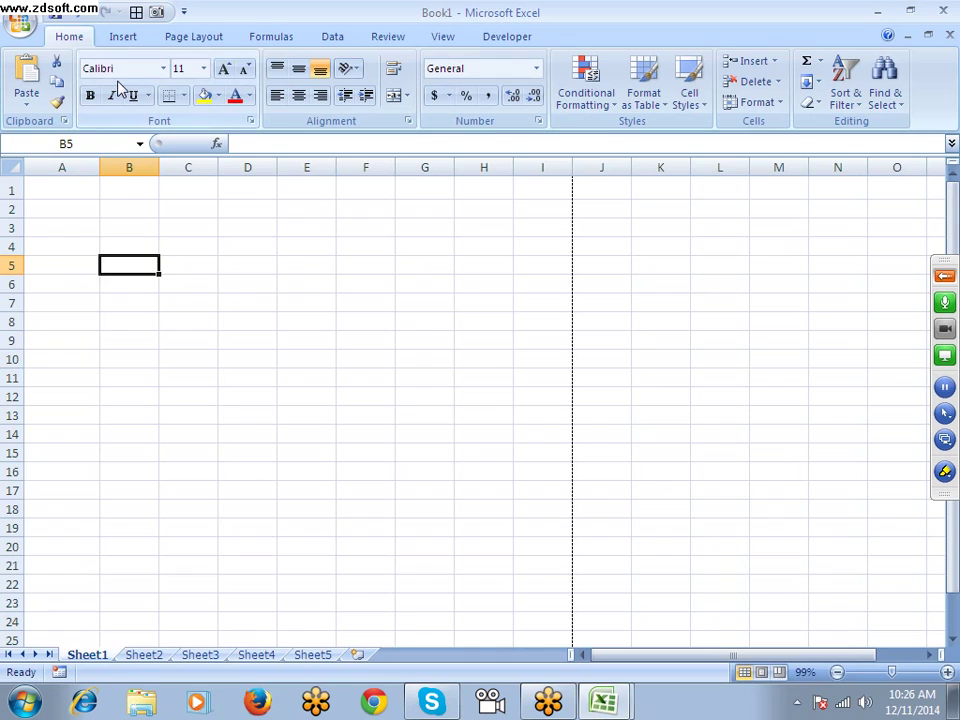
Demonstrate the Copy command on the ranges B1:D5 and B7:D12, cancelling the copy each time.
drag(129, 190, 229, 261)
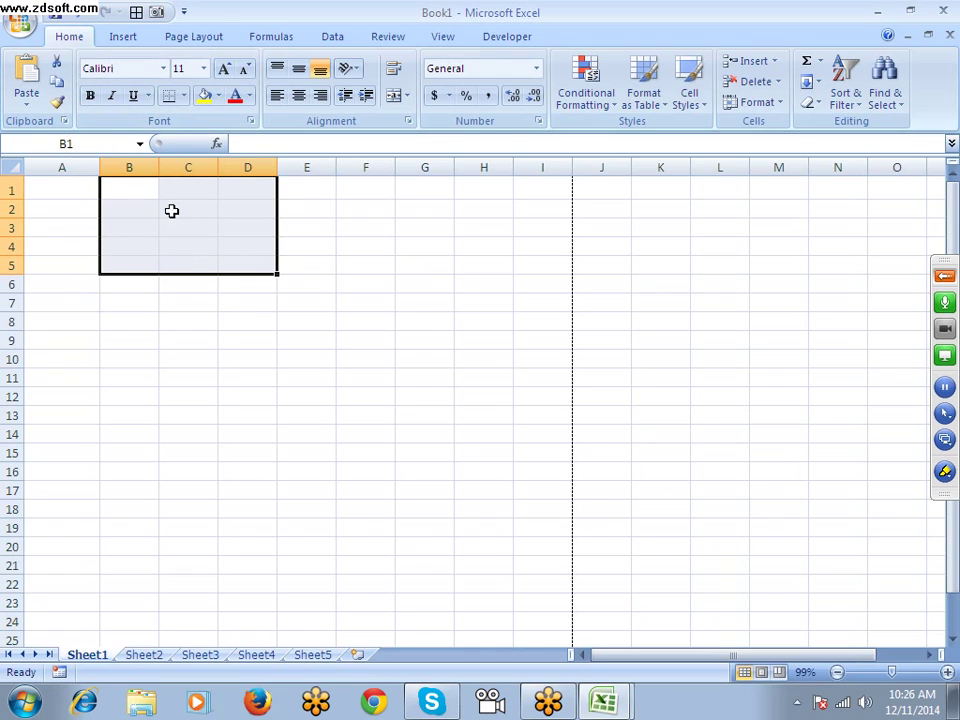
click(57, 84)
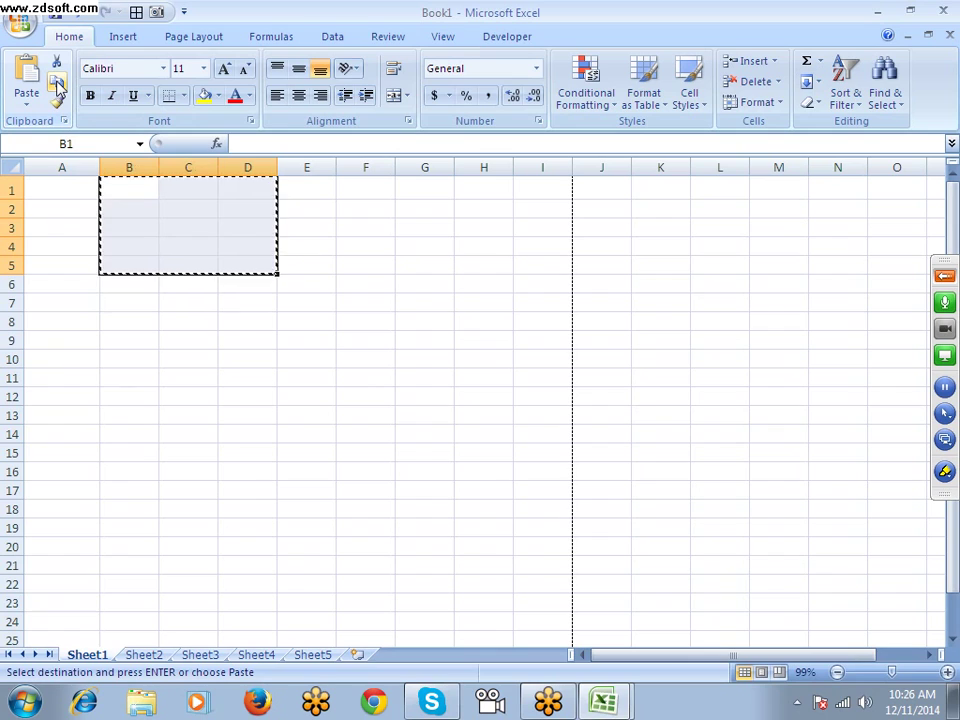
key(Escape)
drag(124, 311, 242, 398)
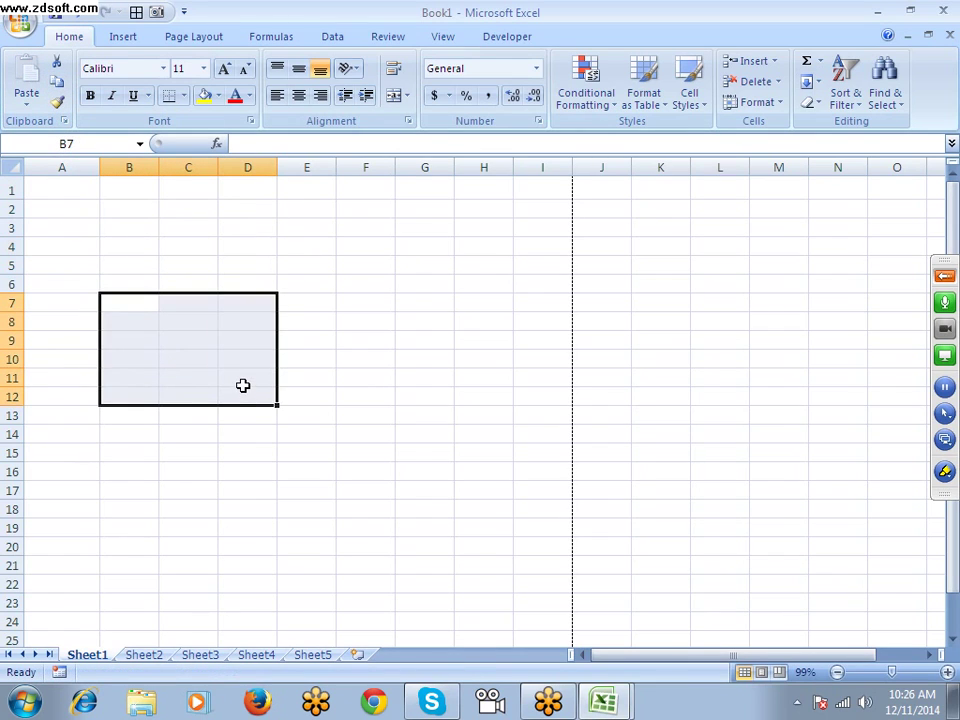
key(ctrl+c)
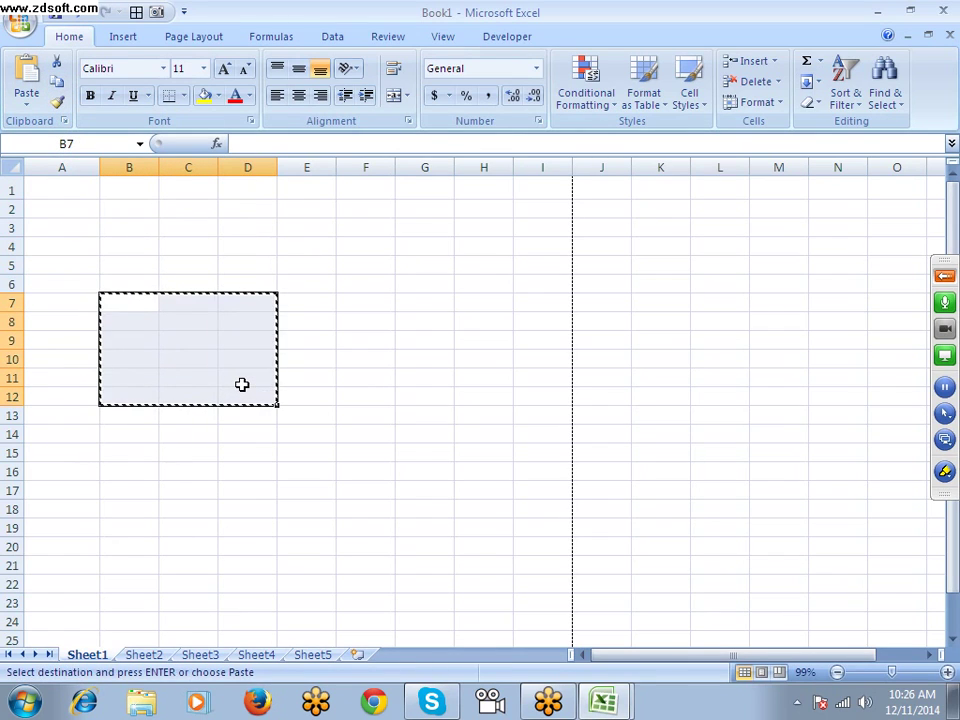
key(Escape)
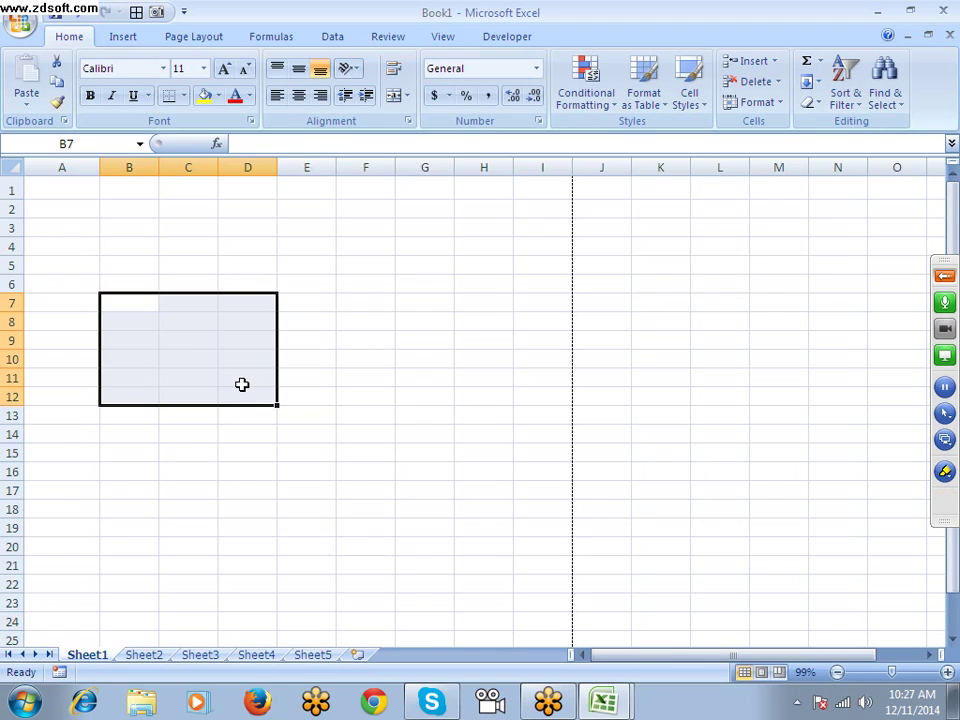
Check the newest chat message in the meeting control panel and collapse the chat section.
click(944, 276)
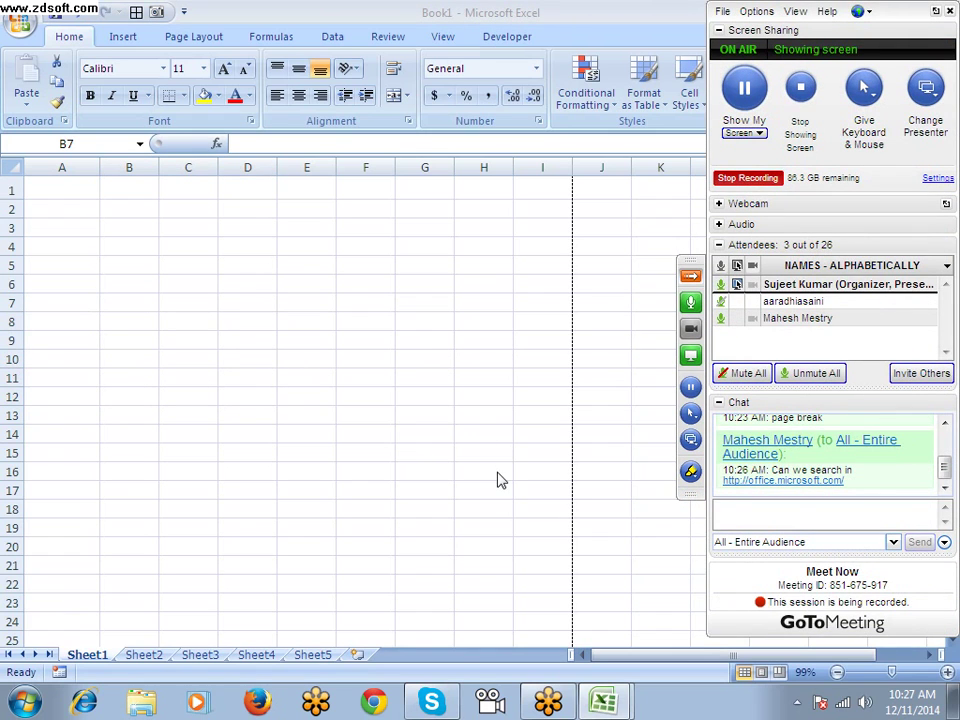
click(718, 402)
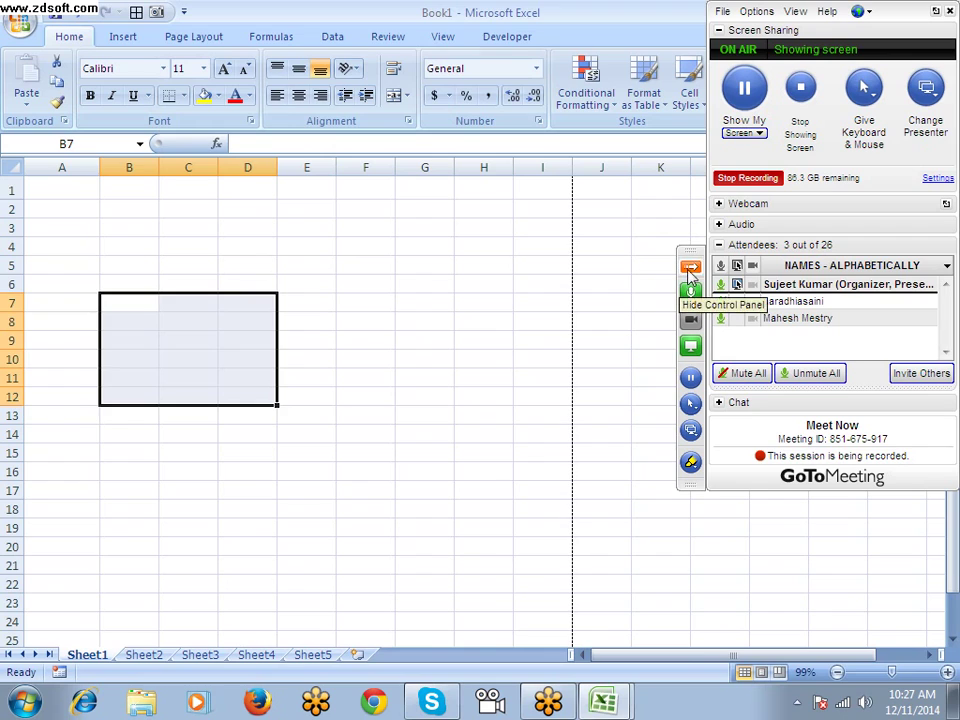
Select cell D3 and view the shortcuts in the tooltips of the Cut and Filter commands.
click(236, 231)
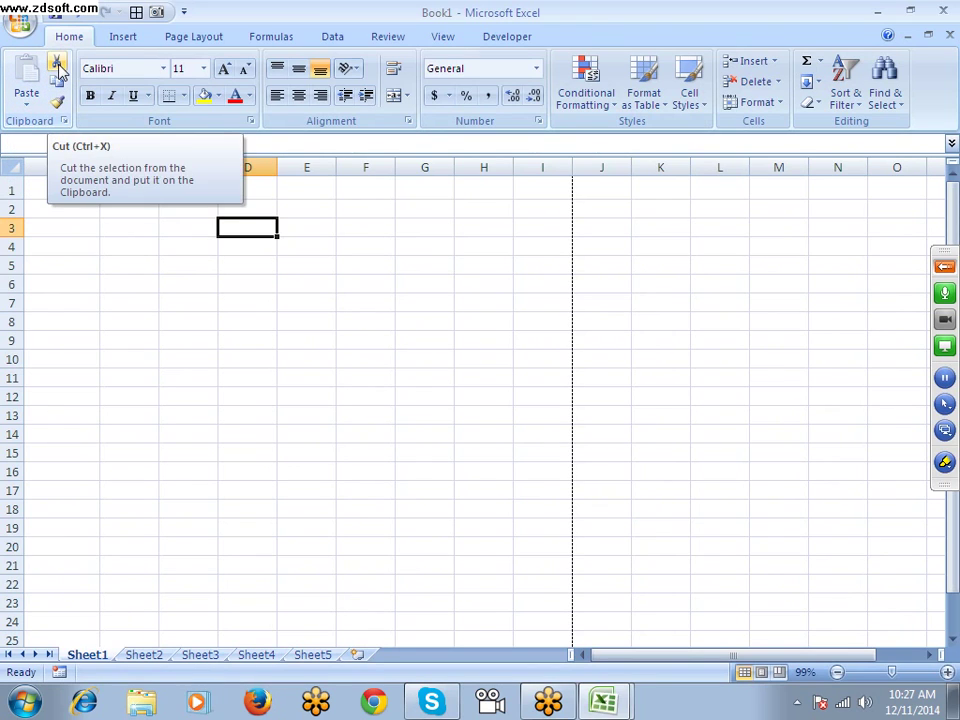
click(843, 96)
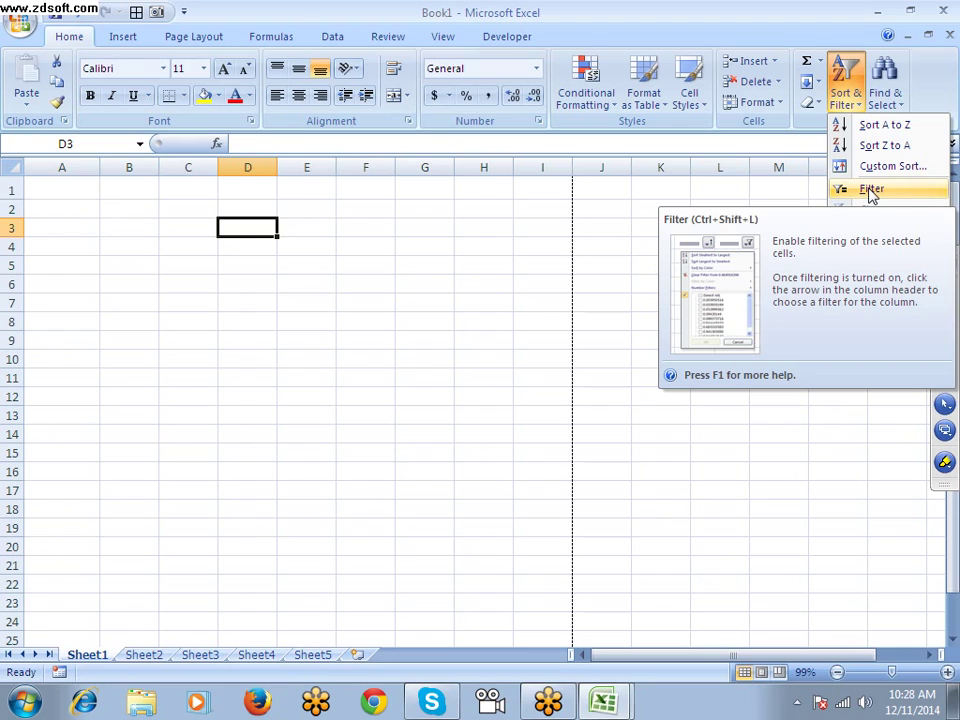
click(407, 246)
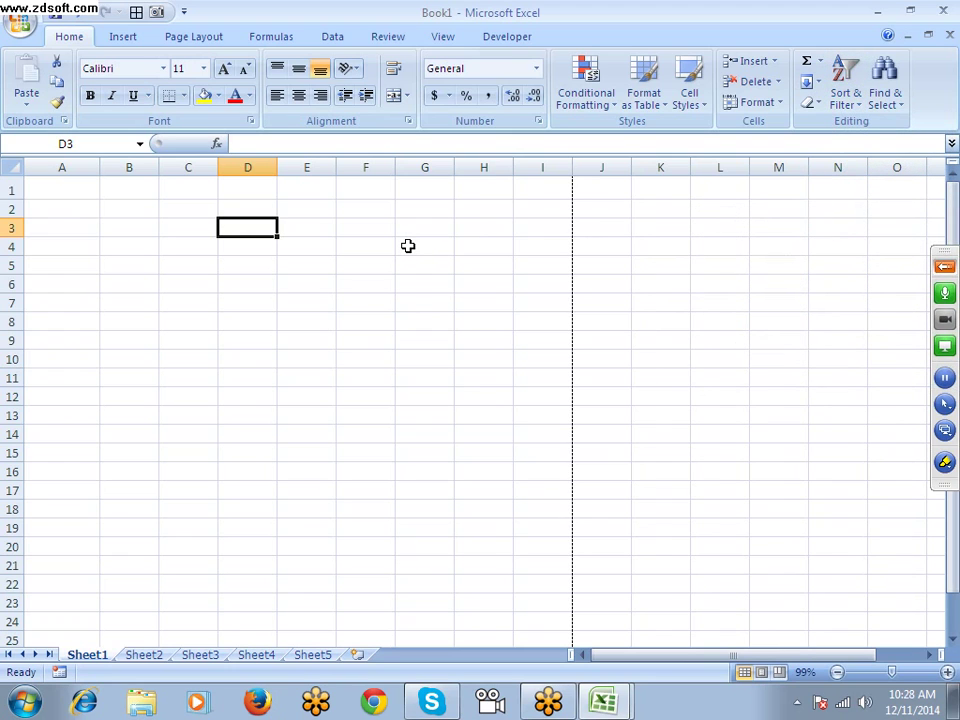
Search Excel Help for "shortcut" and open the article "Excel shortcut and function keys" in a maximized window.
key(F1)
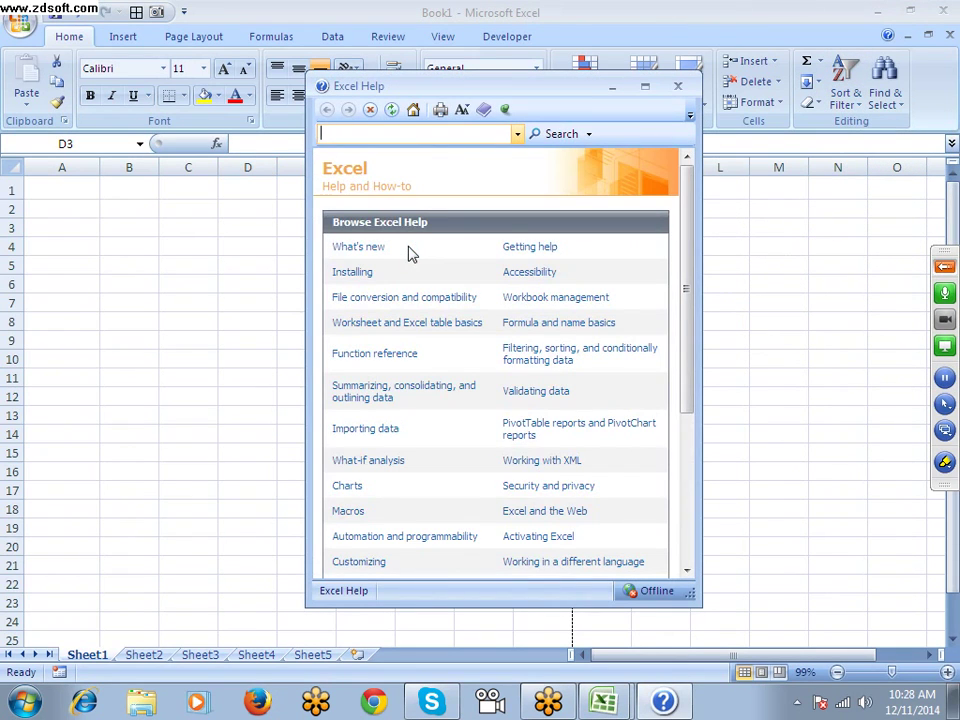
text(shortcut)
key(Return)
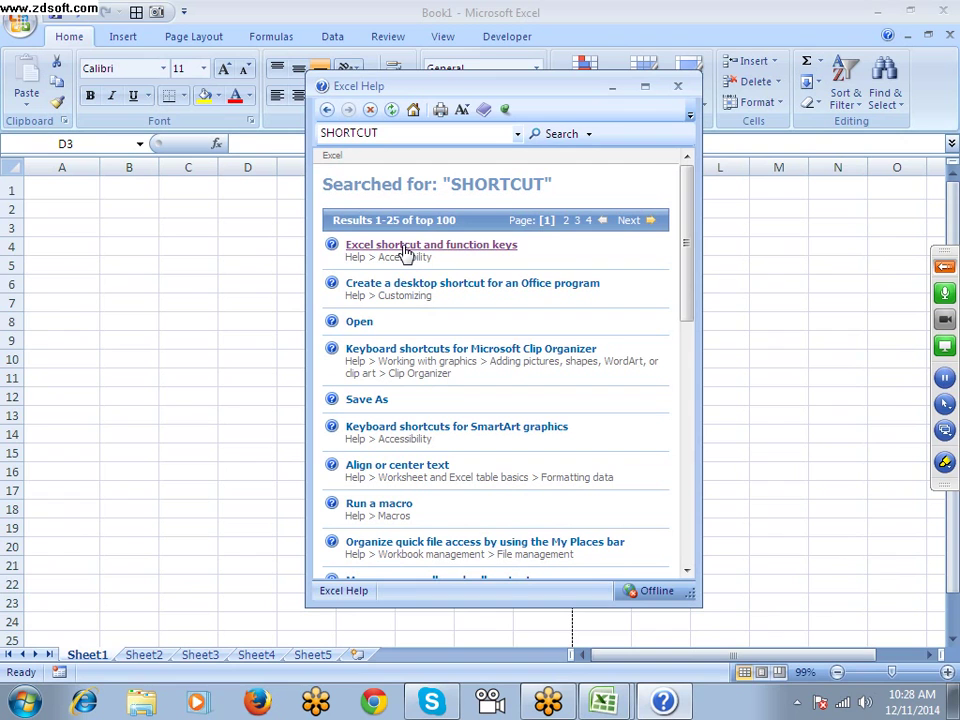
click(407, 245)
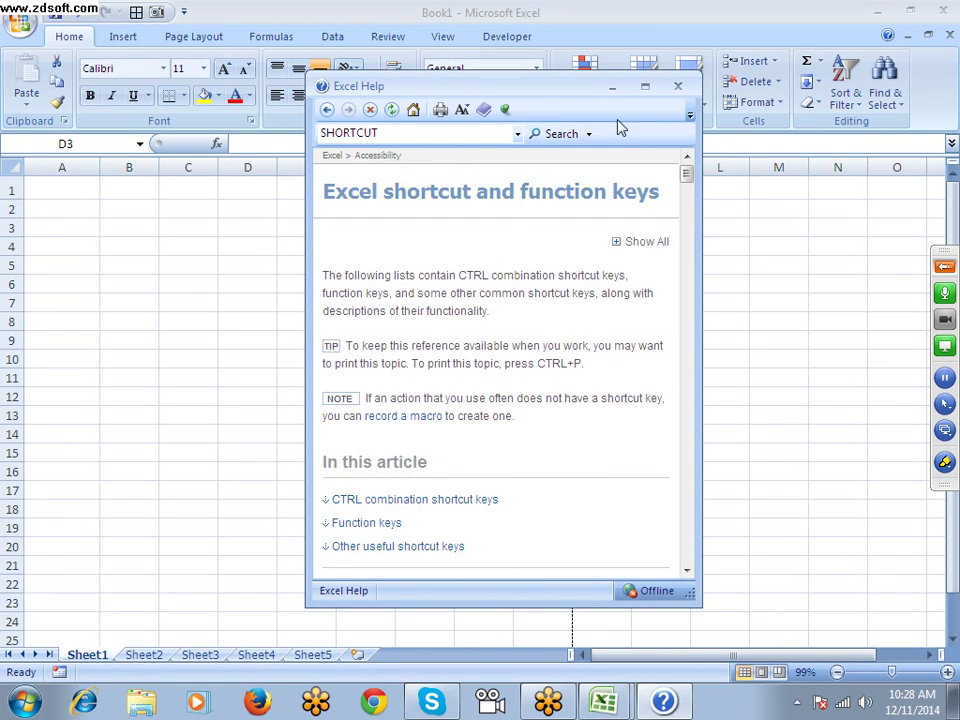
click(645, 91)
Examine the article's tables of CTRL combinations, function keys and other useful shortcut keys, highlighting the Key and Description headings.
scroll(390, 305, down, 5)
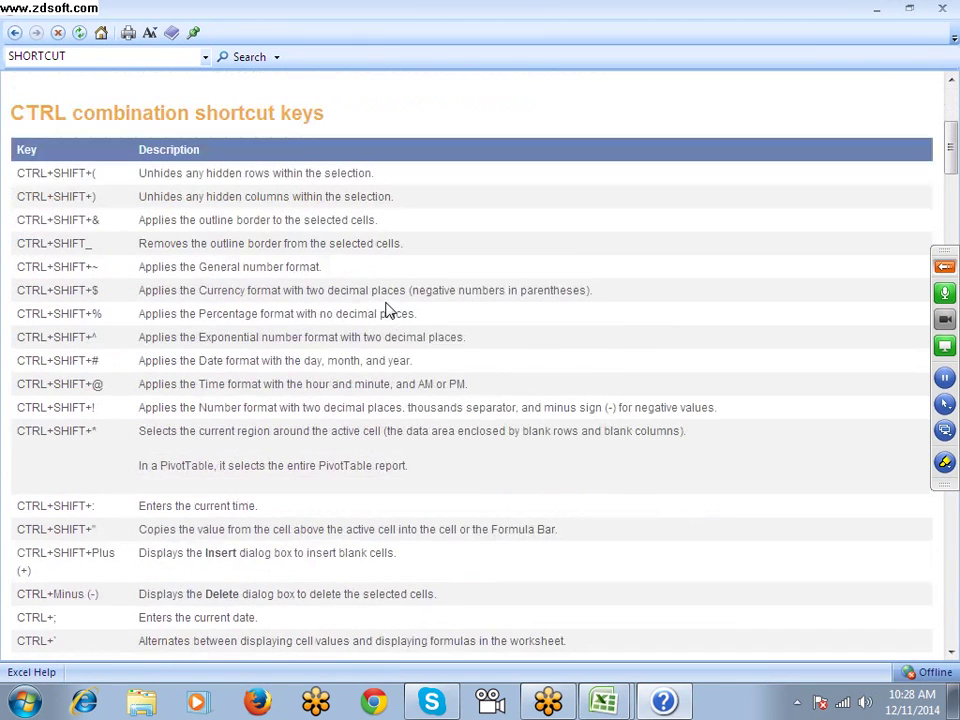
double_click(36, 152)
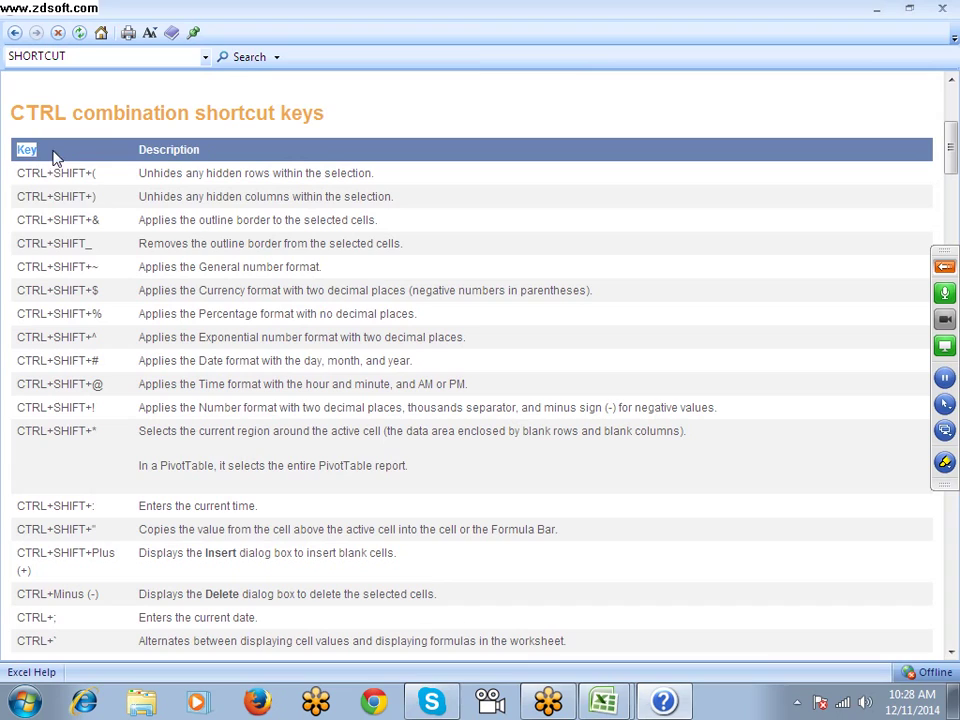
double_click(181, 151)
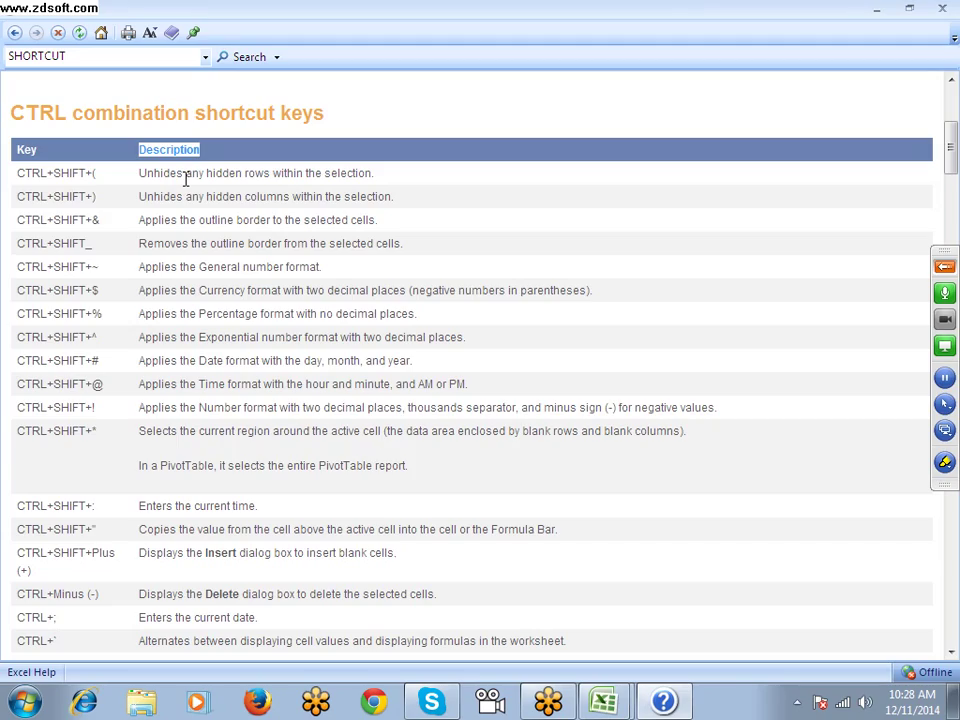
scroll(185, 185, down, 15)
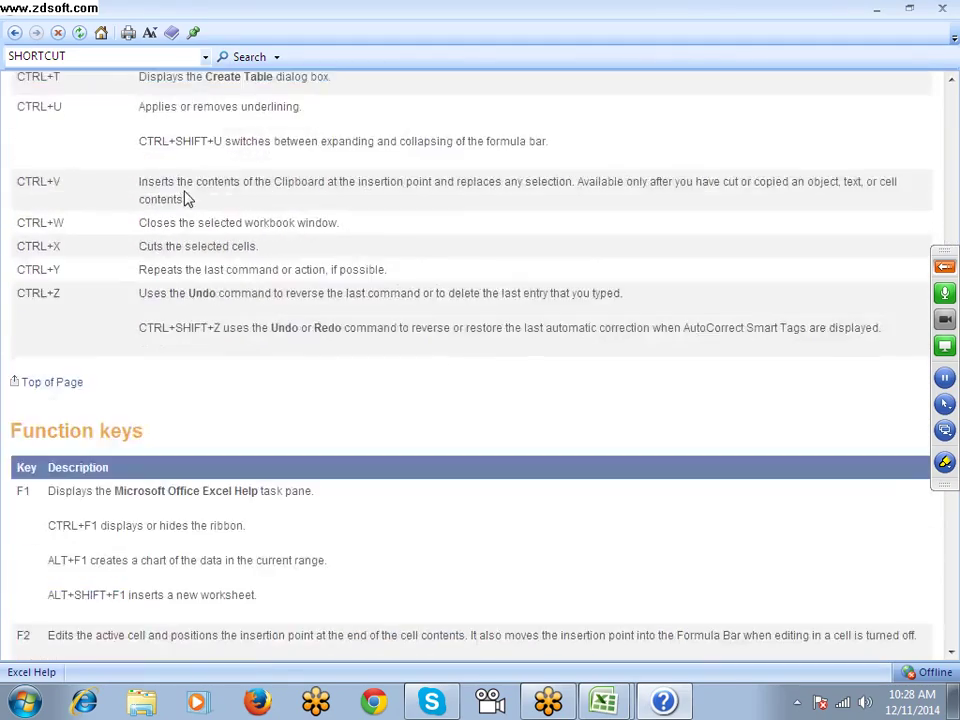
scroll(185, 197, down, 15)
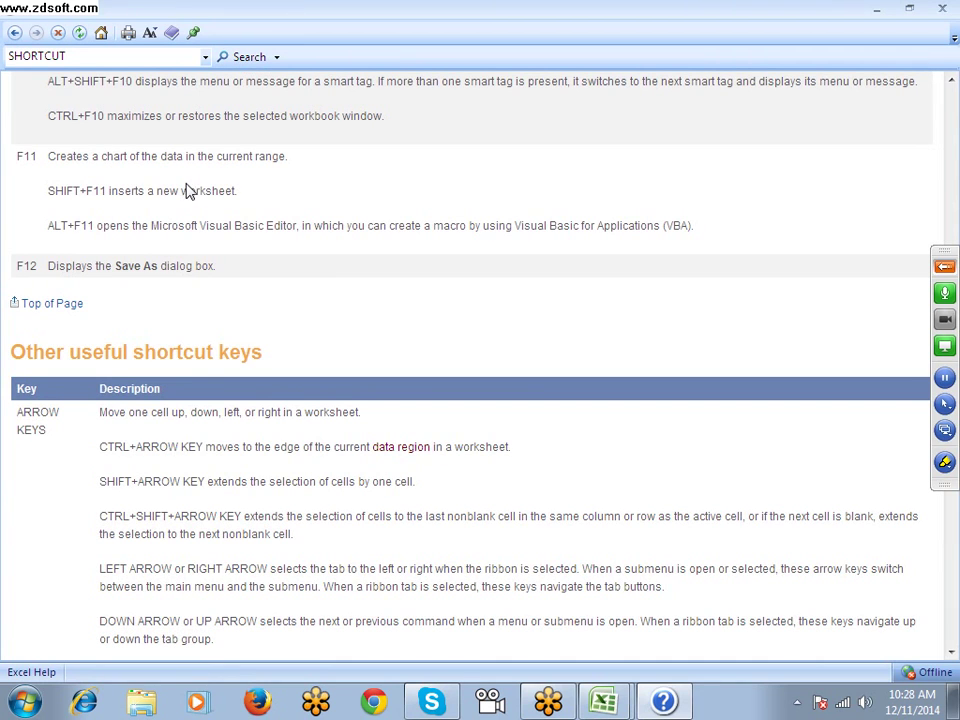
scroll(188, 182, up, 7)
scroll(188, 182, down, 20)
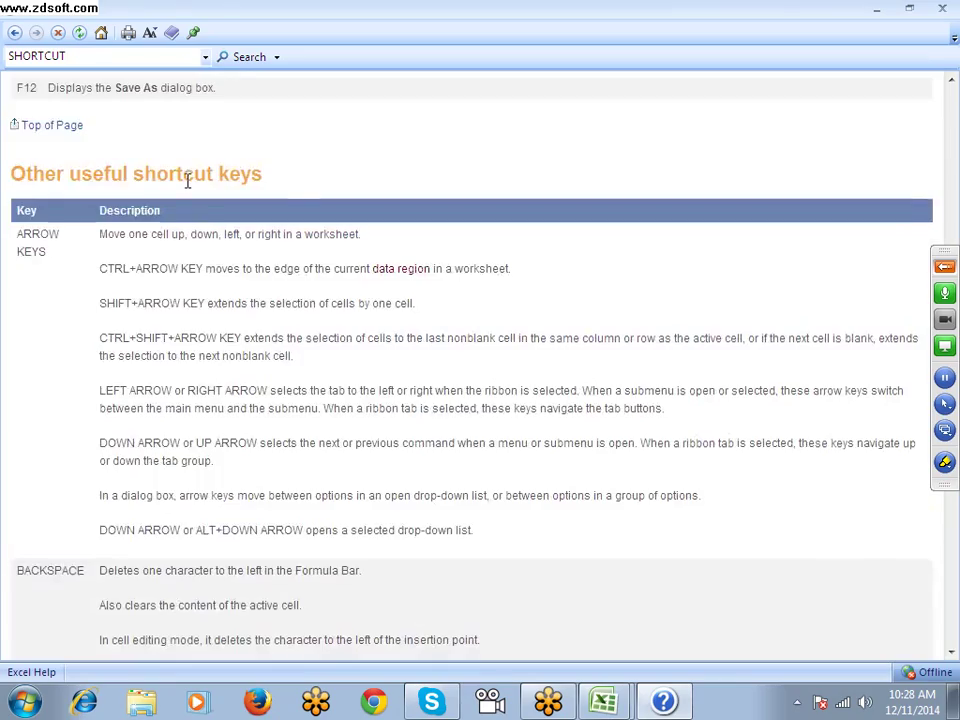
scroll(186, 182, down, 18)
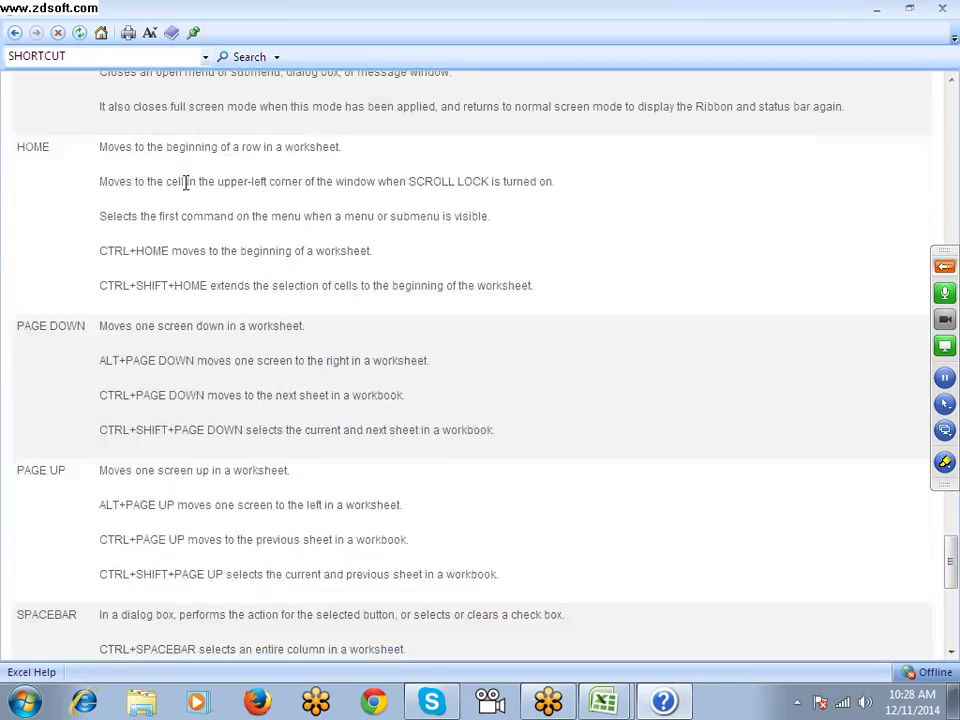
scroll(186, 185, up, 20)
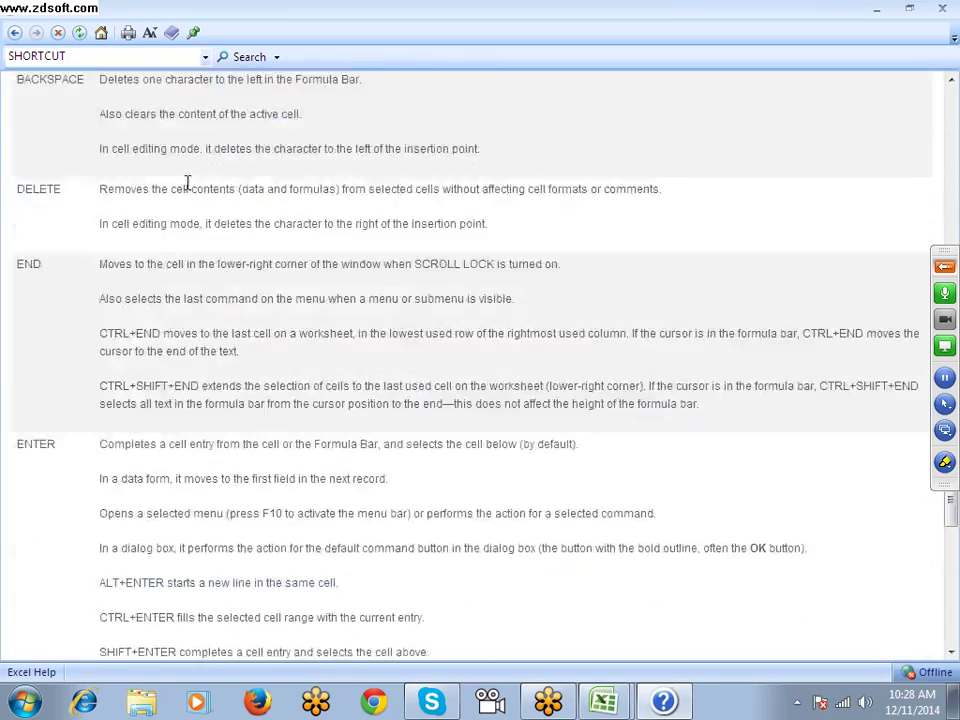
Print the keyboard shortcuts help article with the Microsoft XPS Document Writer.
scroll(188, 185, up, 10)
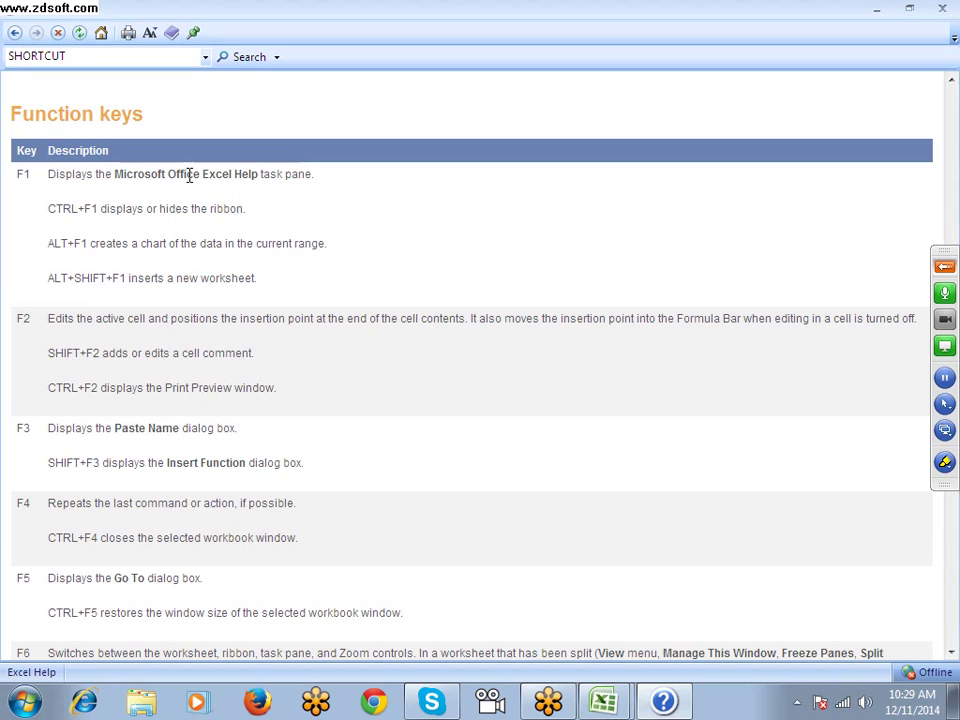
scroll(124, 135, up, 1)
scroll(148, 137, down, 15)
scroll(135, 58, up, 1)
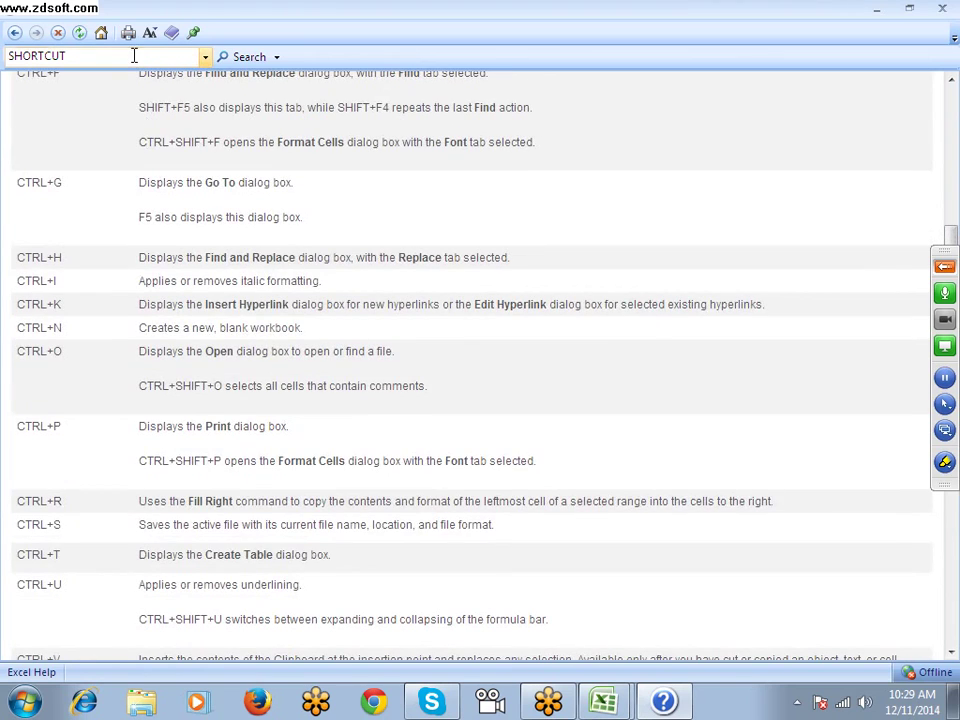
click(129, 37)
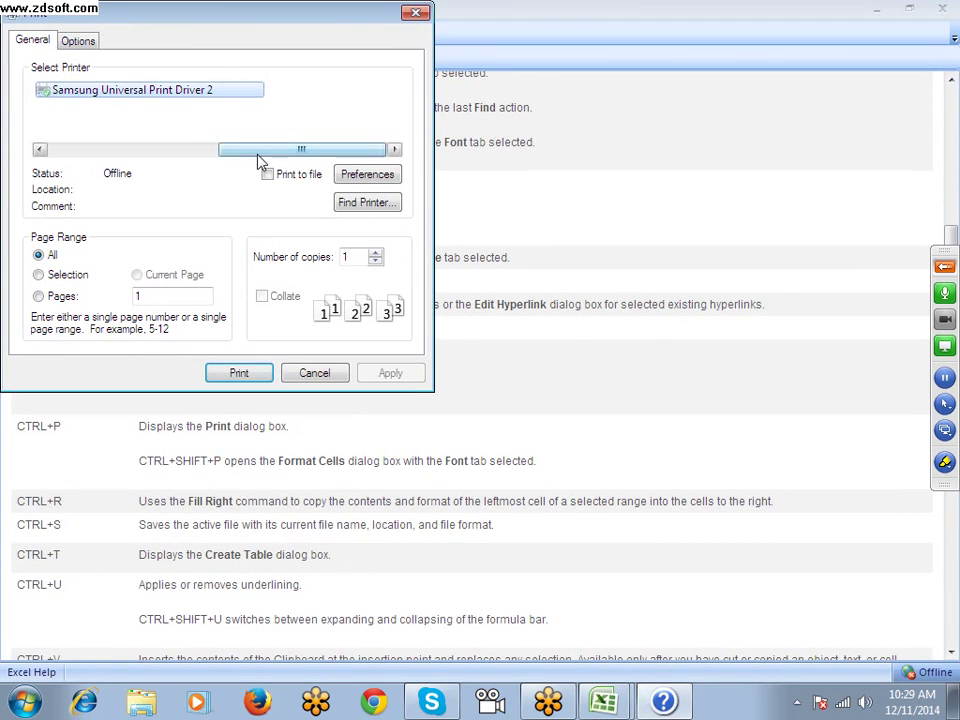
drag(251, 154, 90, 154)
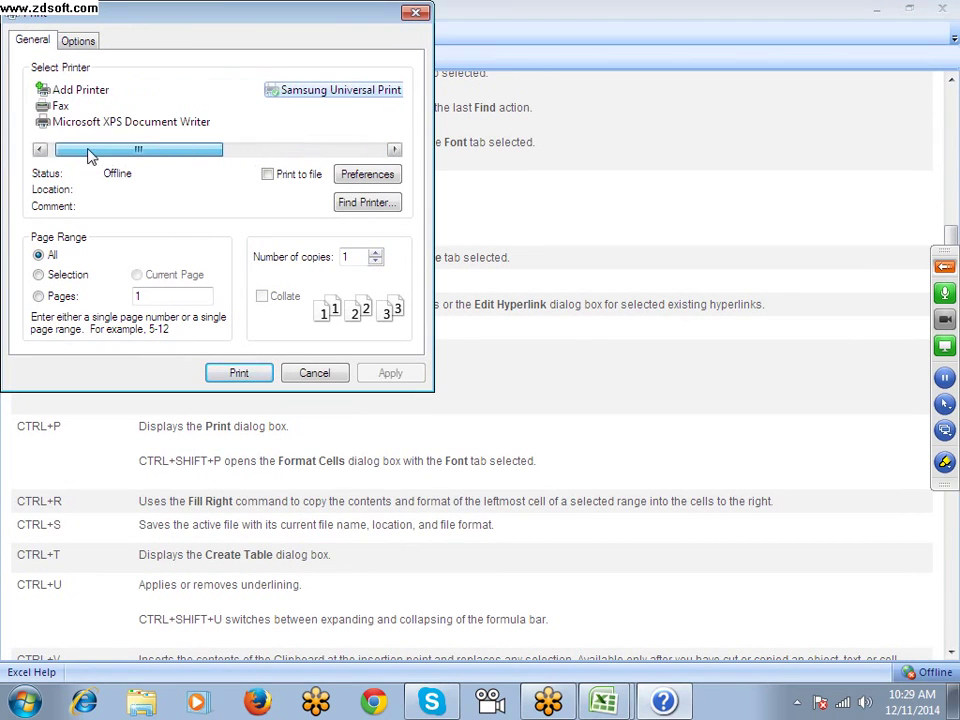
click(92, 122)
click(249, 375)
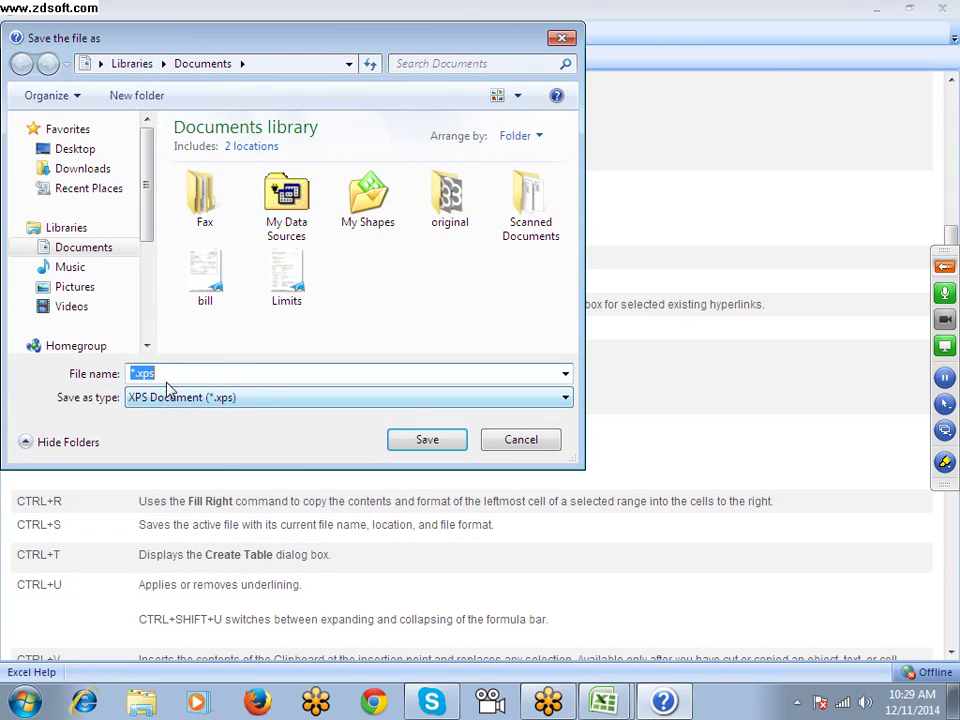
Save the printout as an XPS document named "Shortcuts" in the Documents library and close the help window.
text(Shortci)
key(BackSpace)
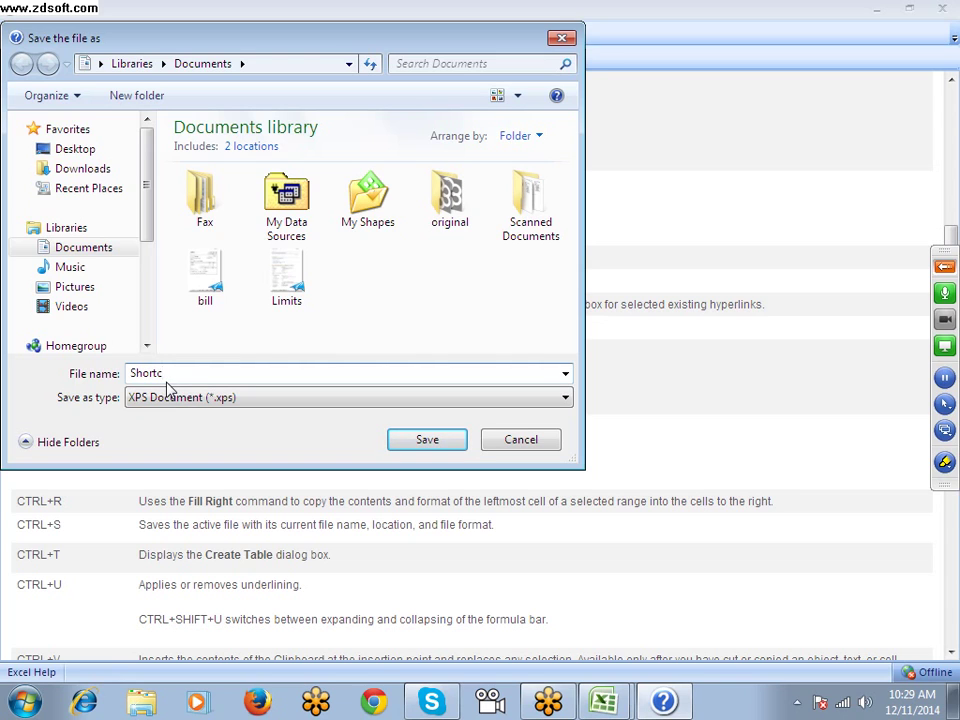
text(uts)
click(420, 441)
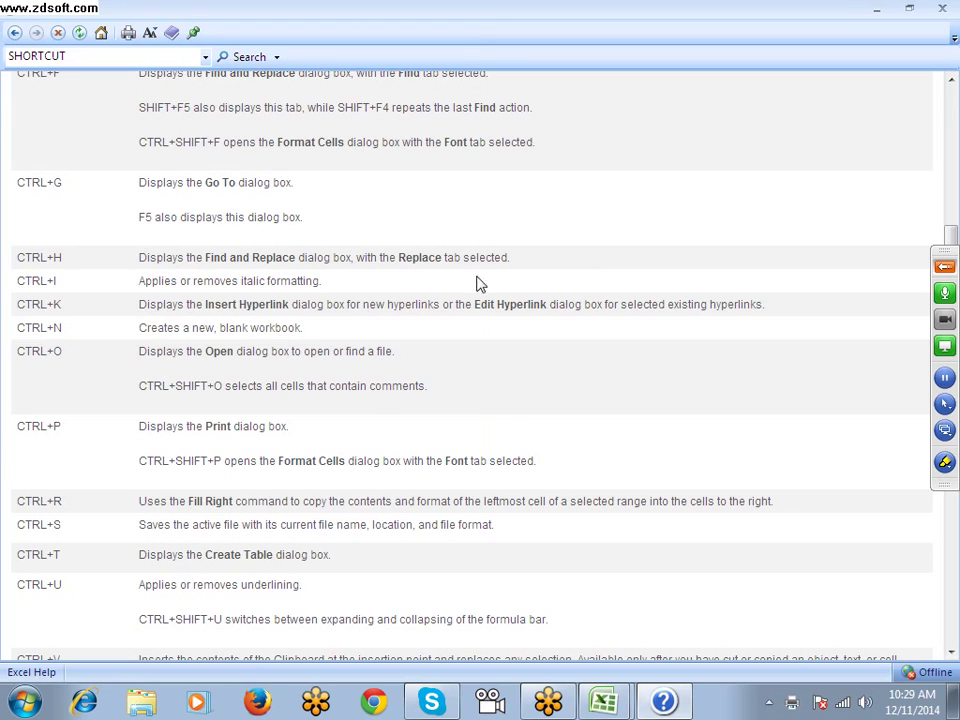
click(942, 8)
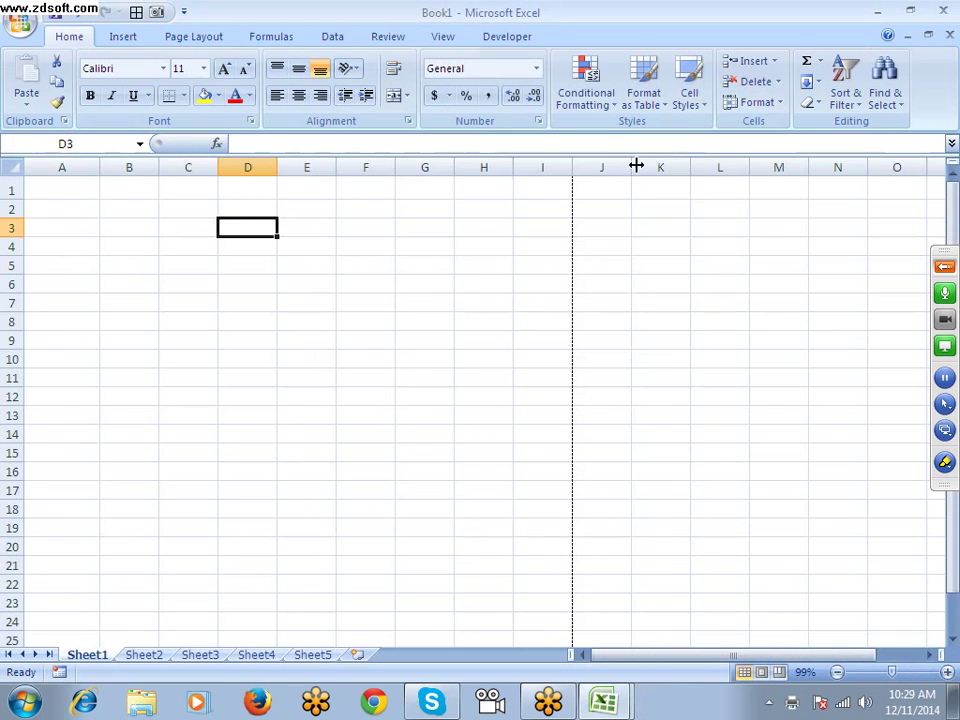
Fill the range B2:H14 on Sheet1 with a light blue theme color, using the keyboard access keys.
click(240, 268)
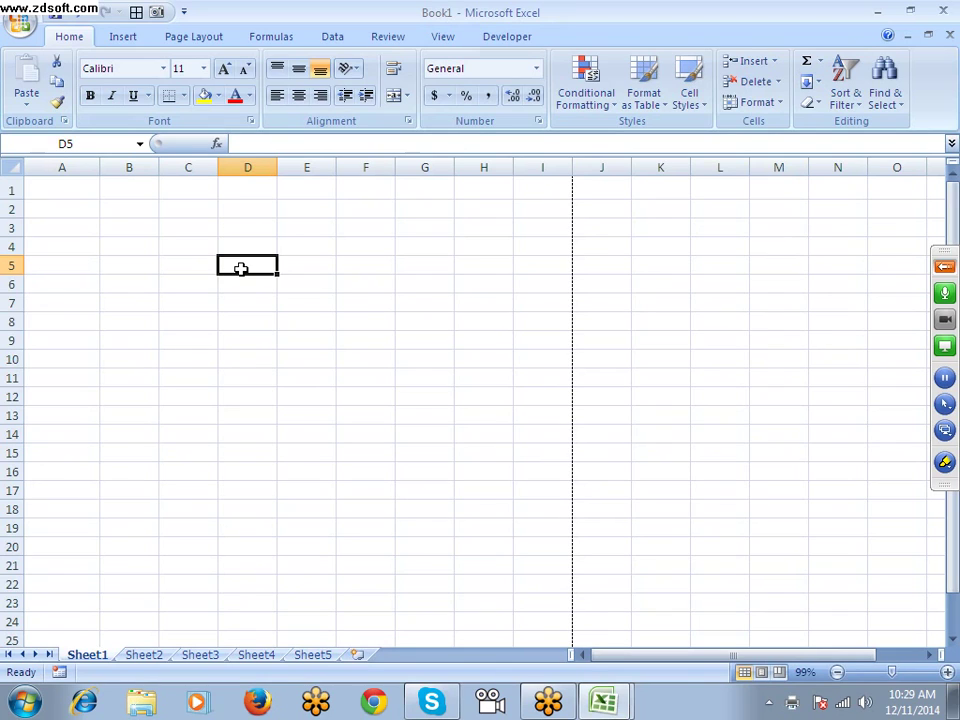
drag(137, 213, 395, 398)
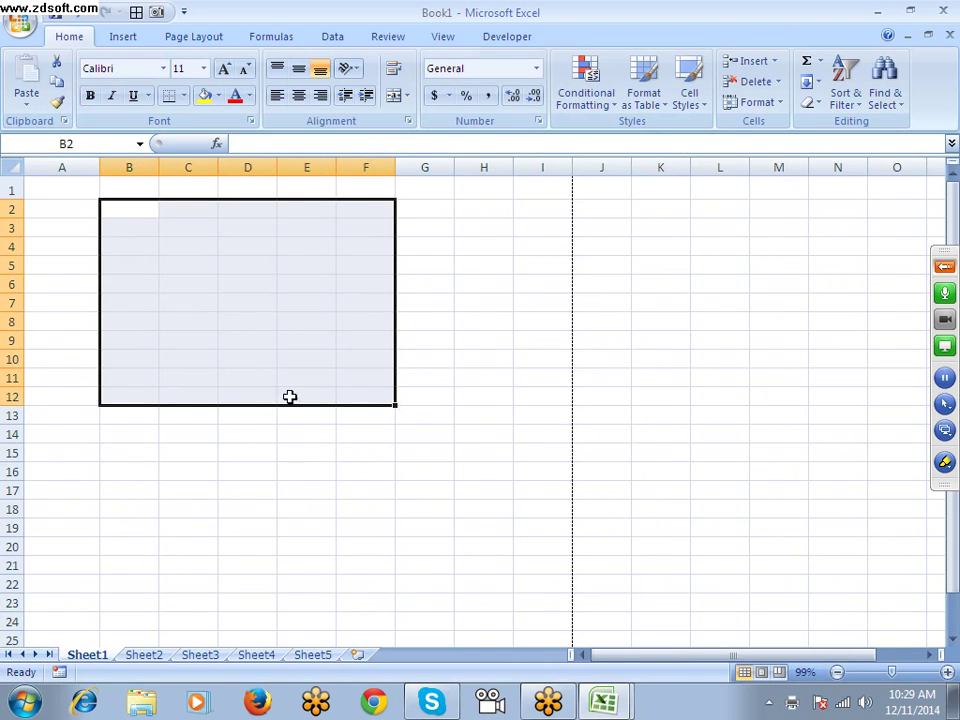
drag(289, 397, 273, 390)
drag(120, 206, 474, 425)
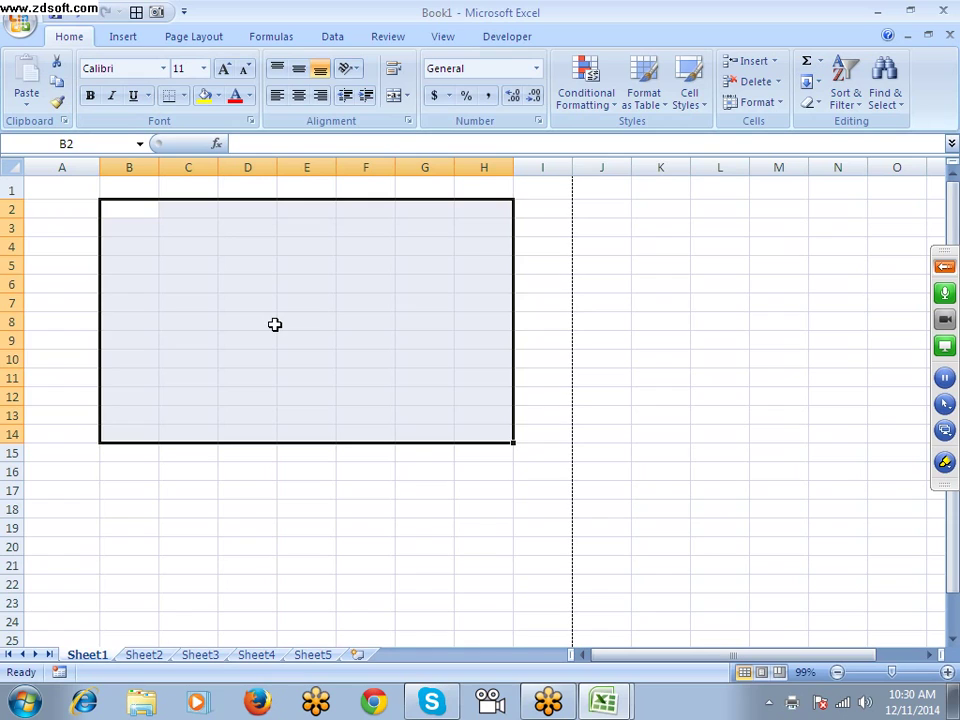
key(alt)
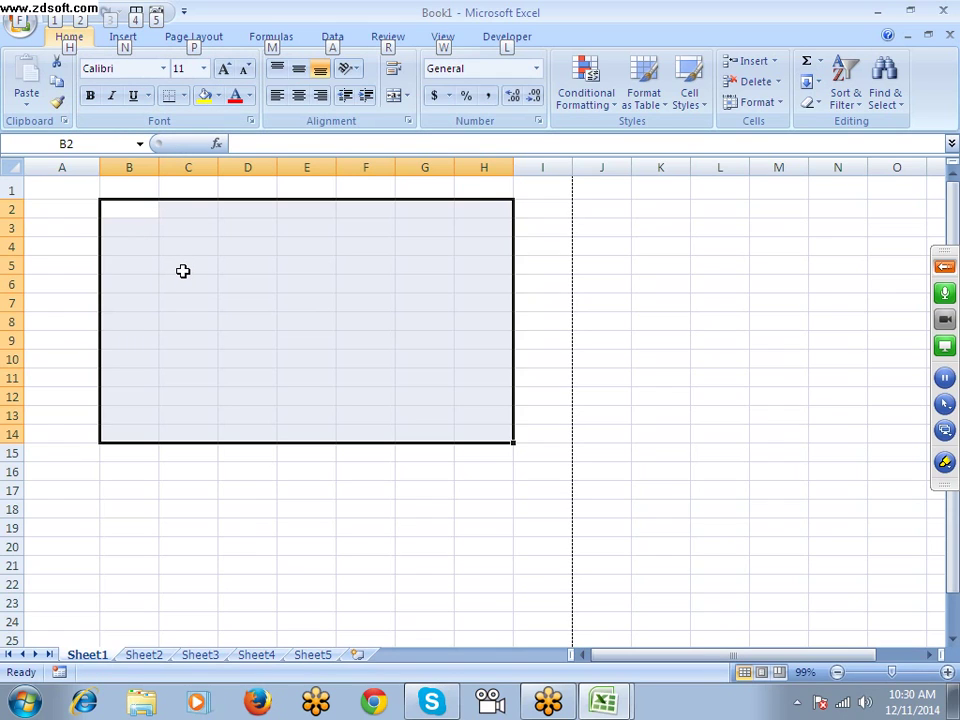
key(h)
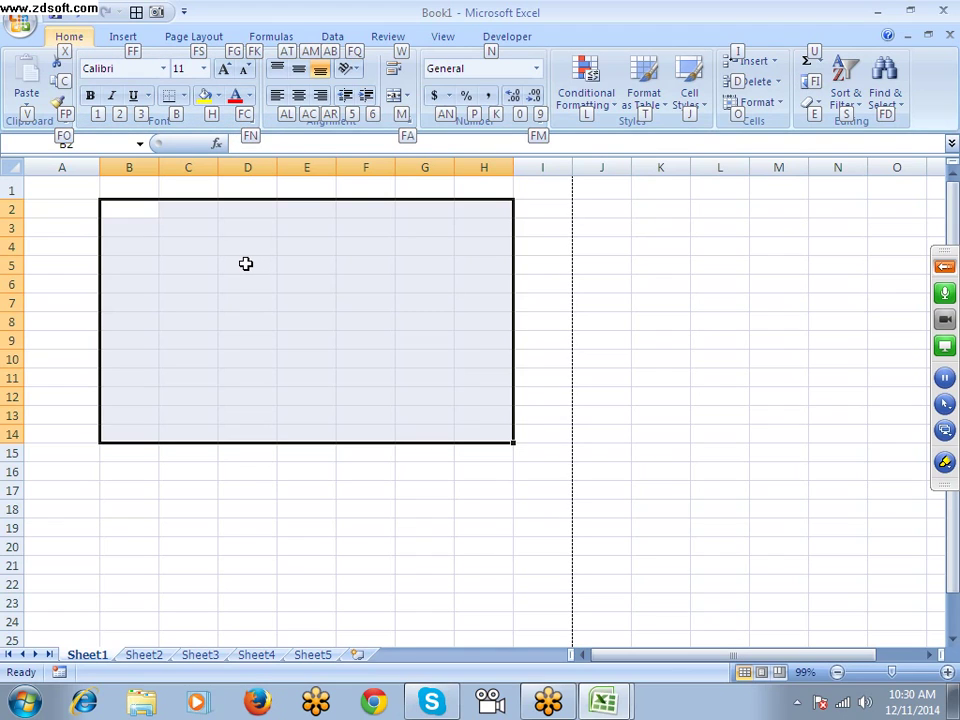
key(h)
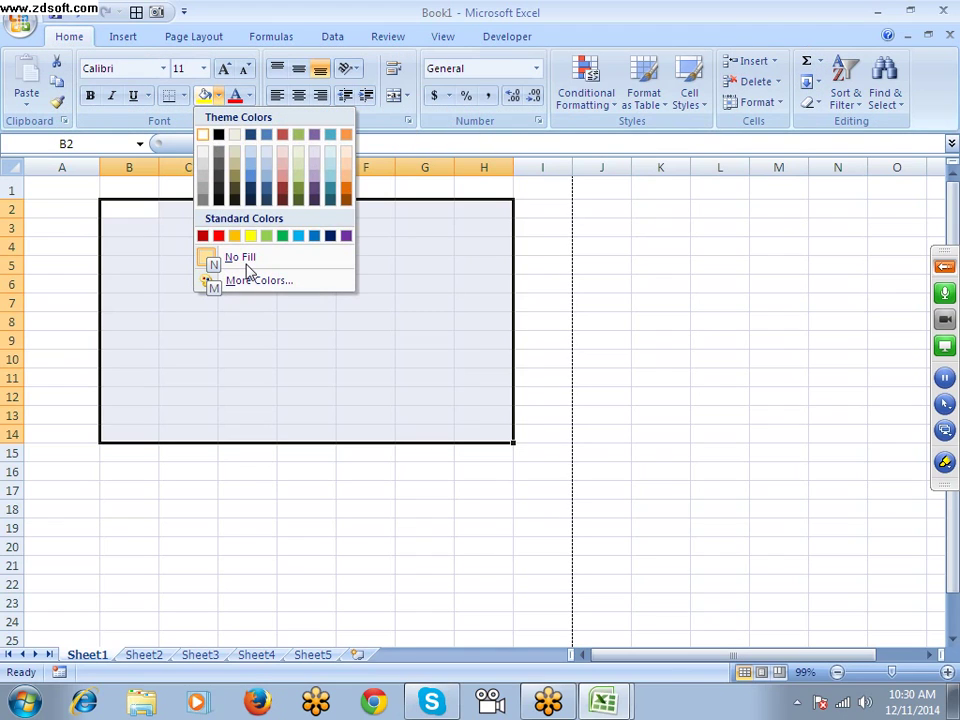
key(Down)
key(Down)
key(Right)
key(Right)
key(Right)
key(Return)
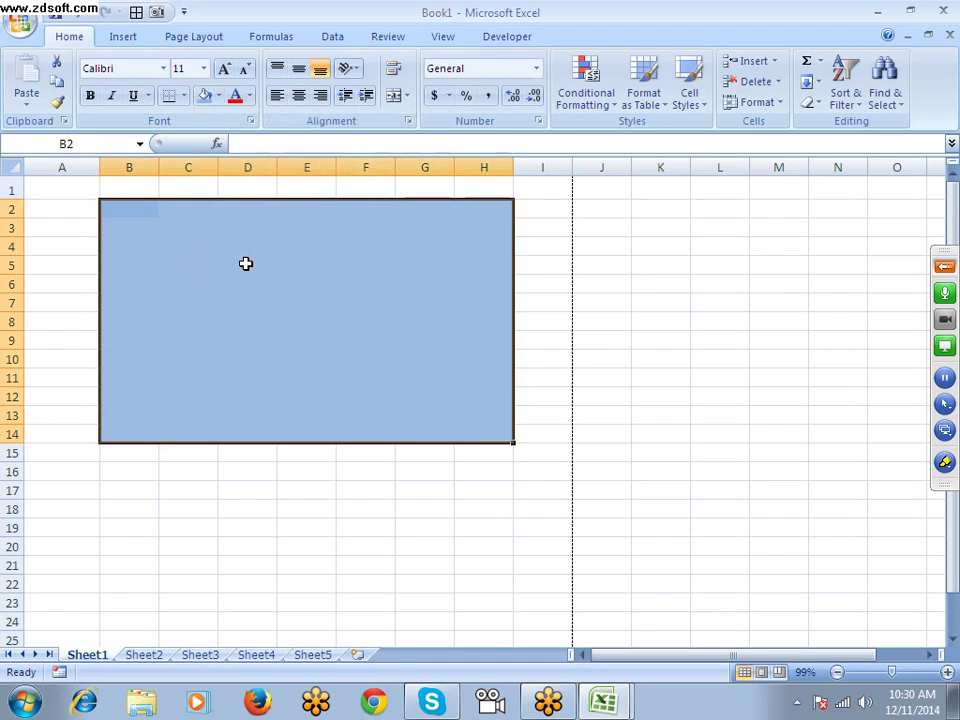
Move the active cell down column B to B15, just below the filled block, to view the fill.
key(Down)
key(Down)
key(Down)
key(Down)
key(Down)
key(Down)
key(Down)
key(Down)
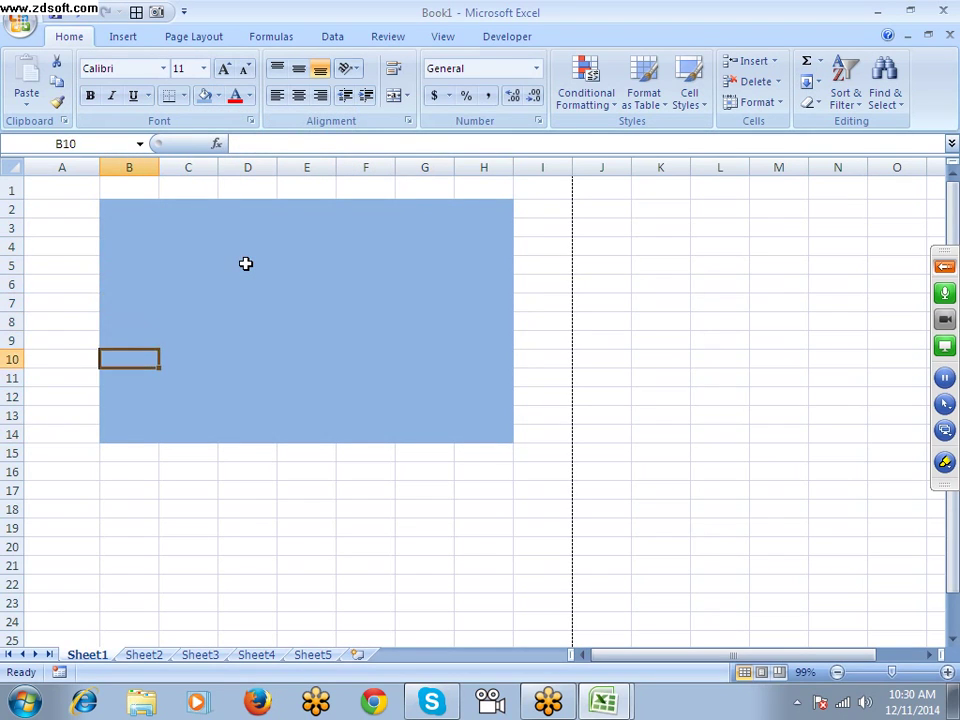
key(Down)
key(Down)
key(Down)
key(Down)
key(Down)
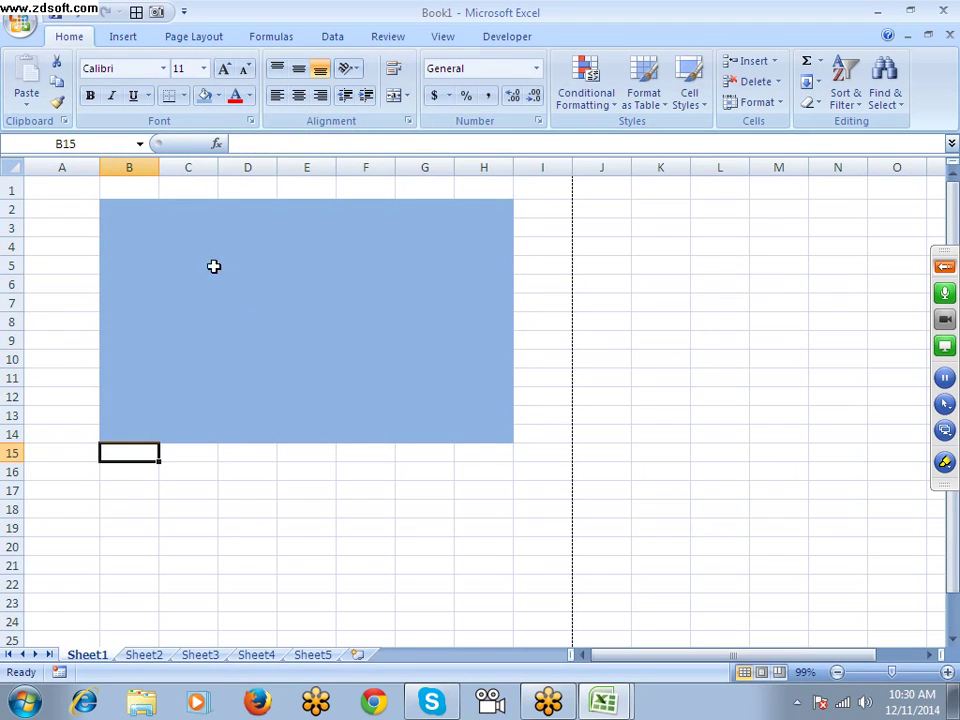
Apply All Borders to the range B19:G29 using the keyboard access keys.
scroll(220, 365, down, 5)
drag(168, 242, 409, 429)
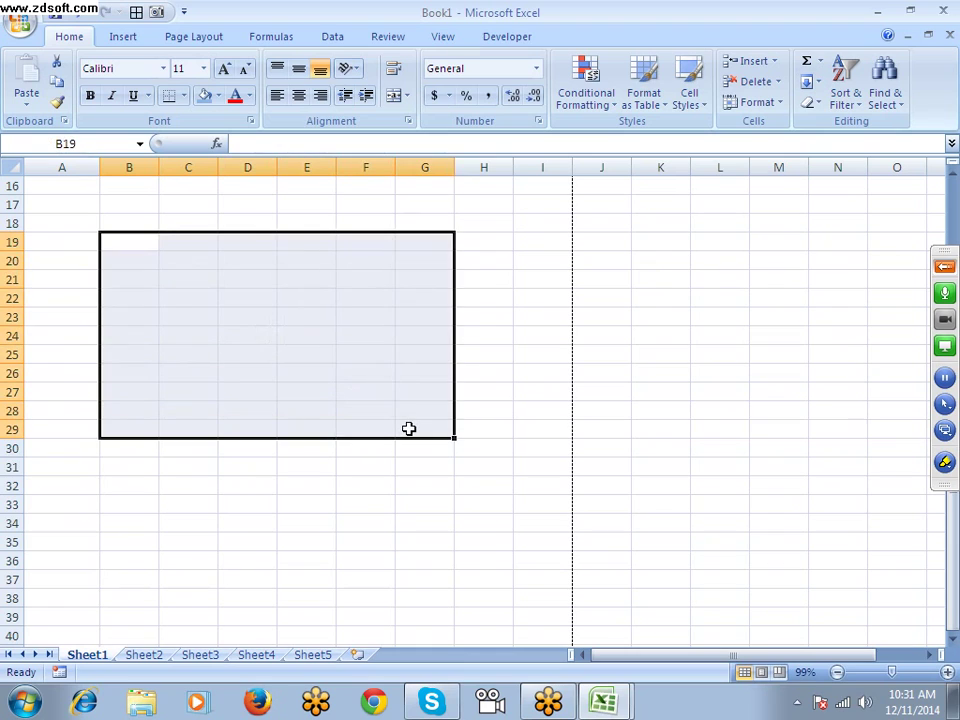
key(alt)
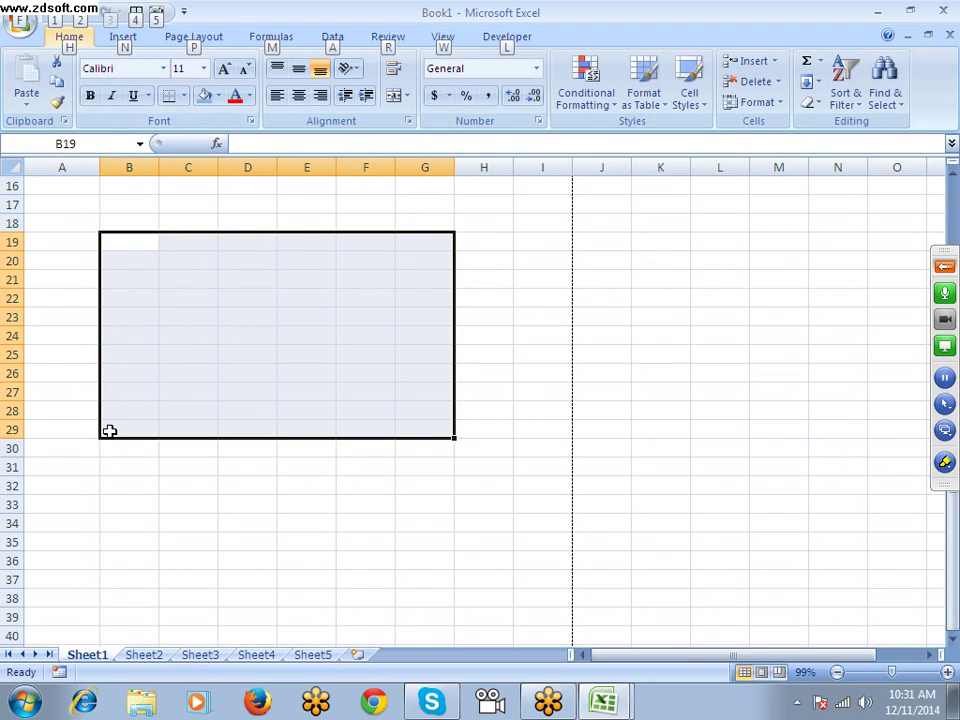
key(h)
key(b)
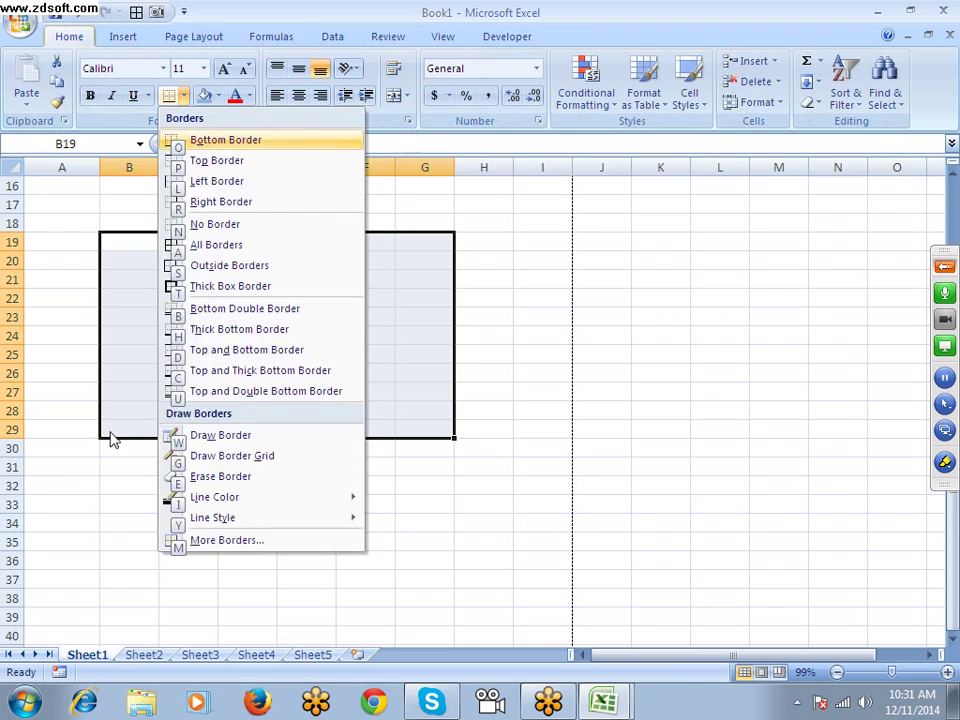
key(a)
Apply All Borders to the range B33:F42 using the keyboard access keys.
scroll(109, 430, down, 6)
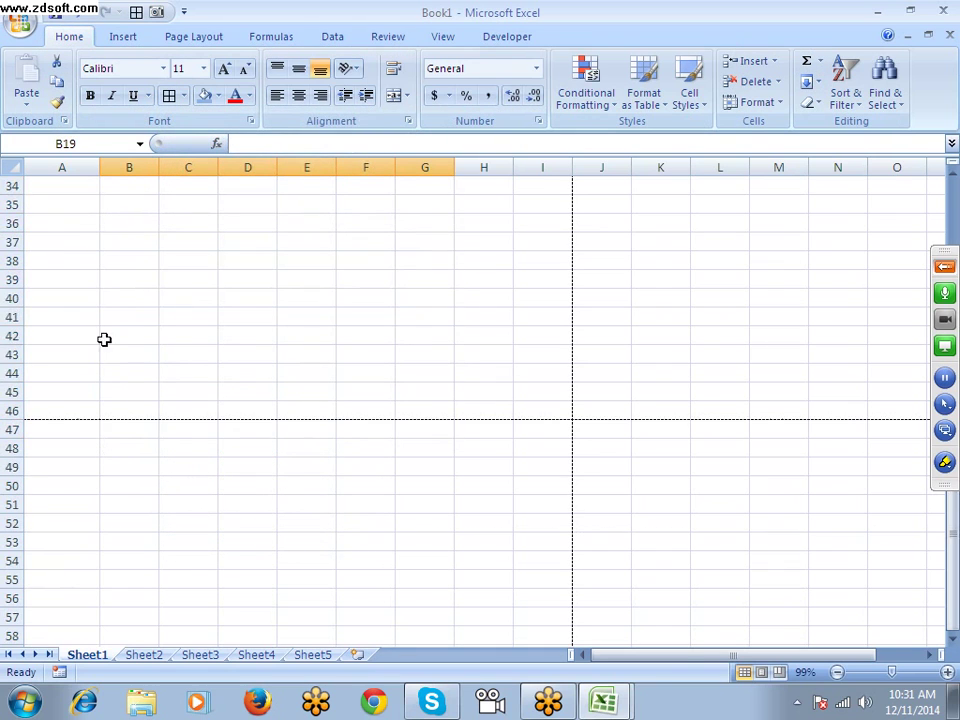
scroll(103, 339, up, 2)
drag(115, 280, 389, 459)
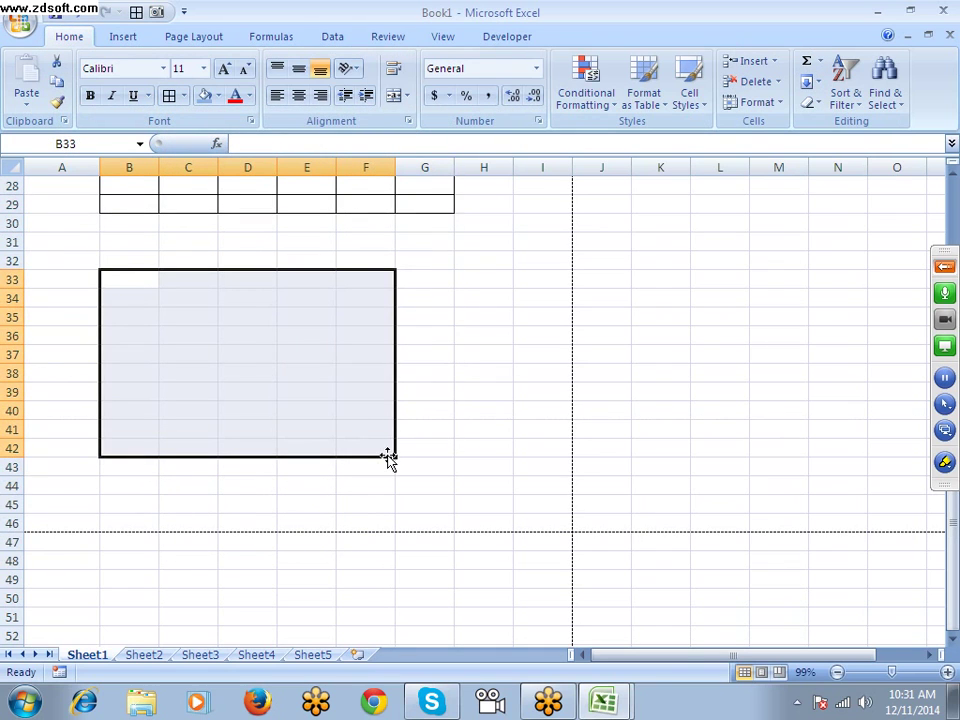
key(alt)
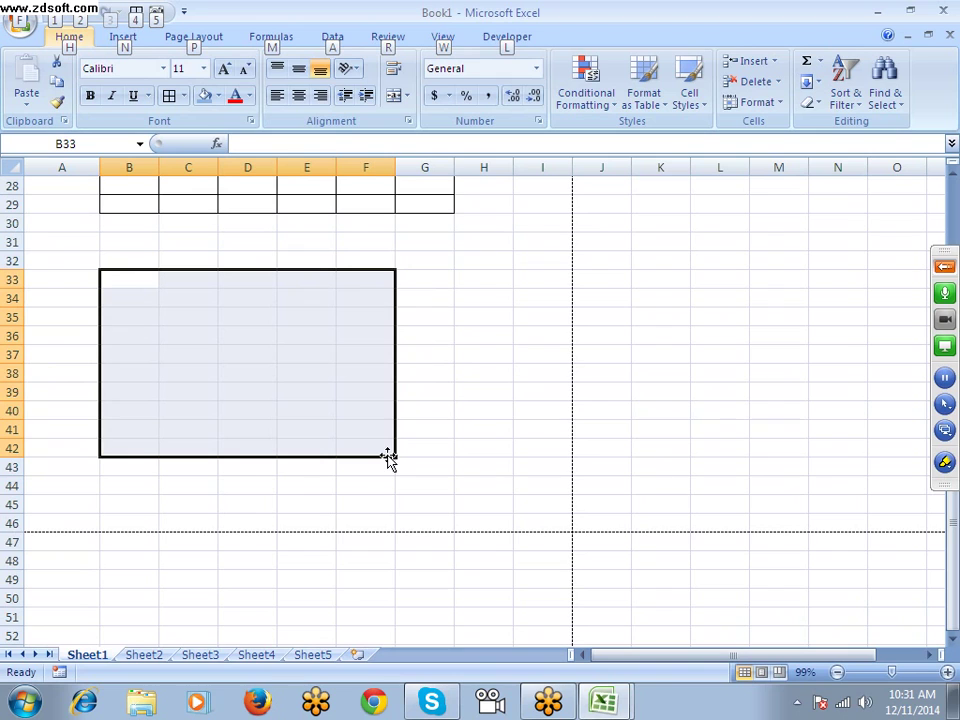
key(h)
key(b)
key(a)
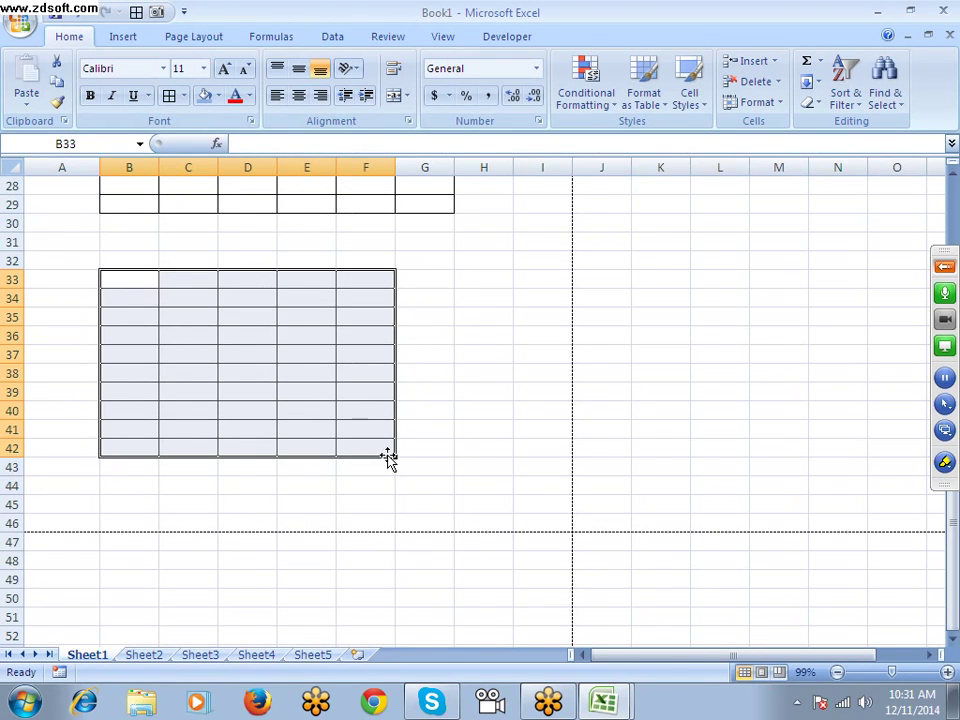
click(797, 702)
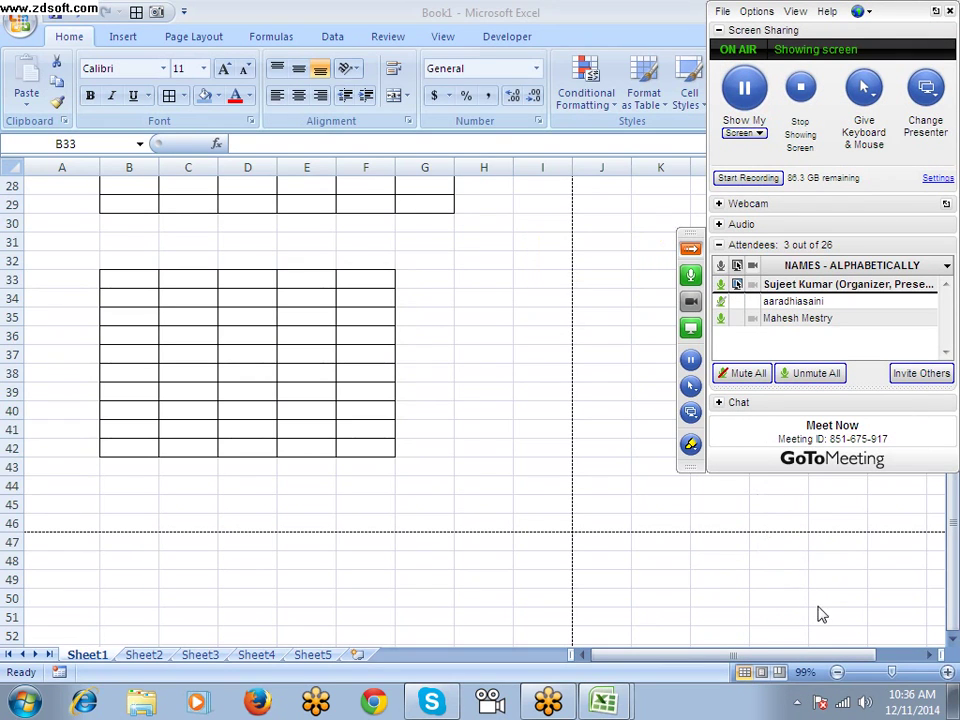
click(797, 702)
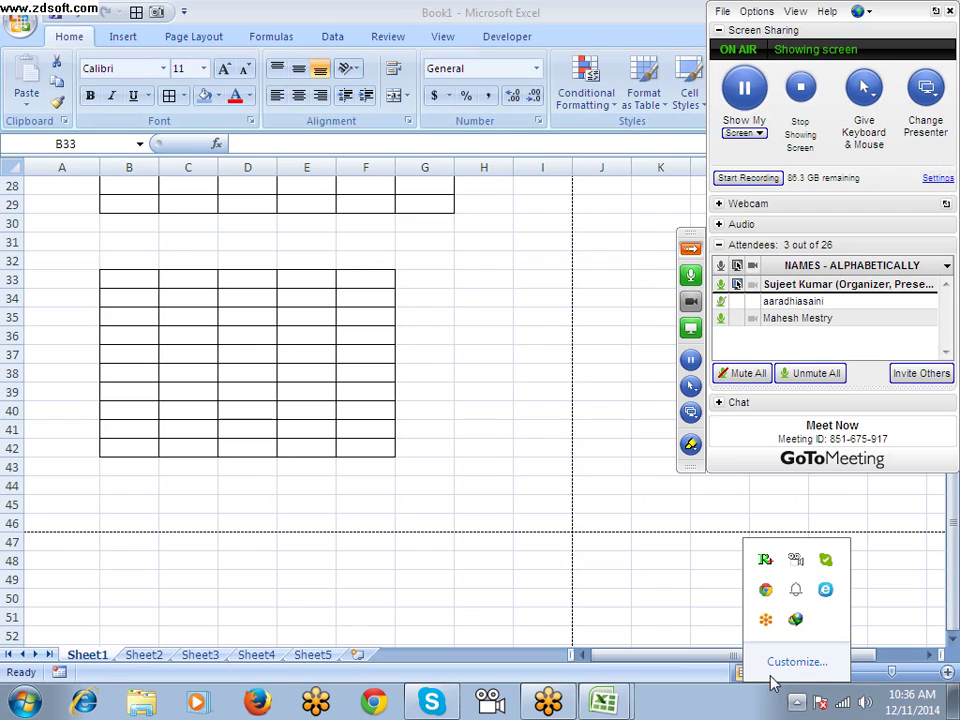
click(434, 428)
Remove the borders from the range A32:G43 and select cell E37.
scroll(354, 439, up, 4)
scroll(354, 448, down, 2)
scroll(353, 448, down, 1)
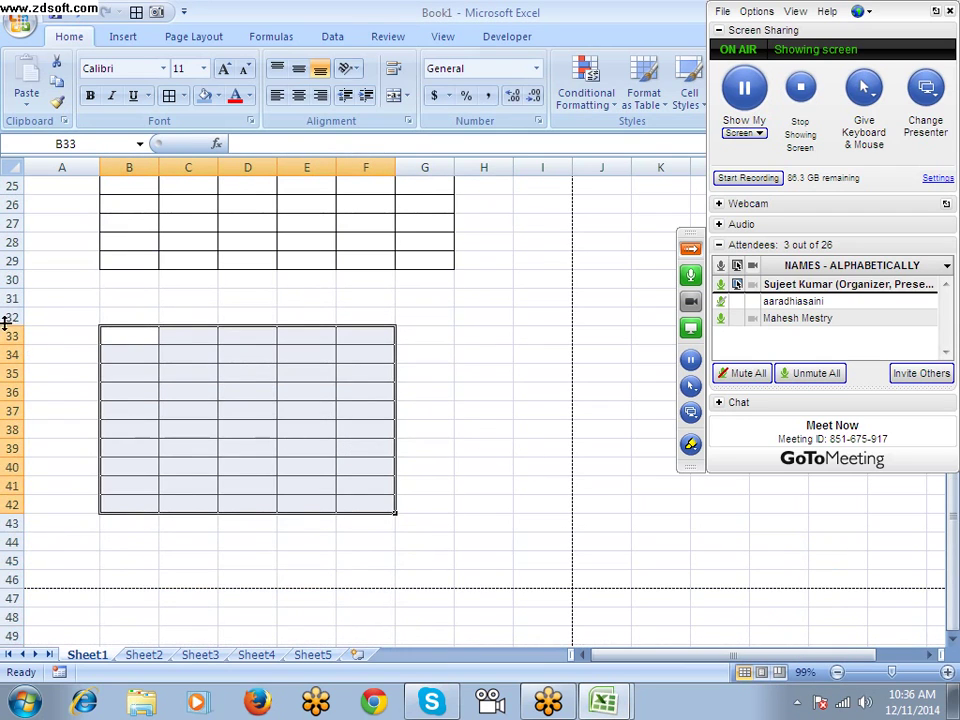
drag(55, 318, 412, 527)
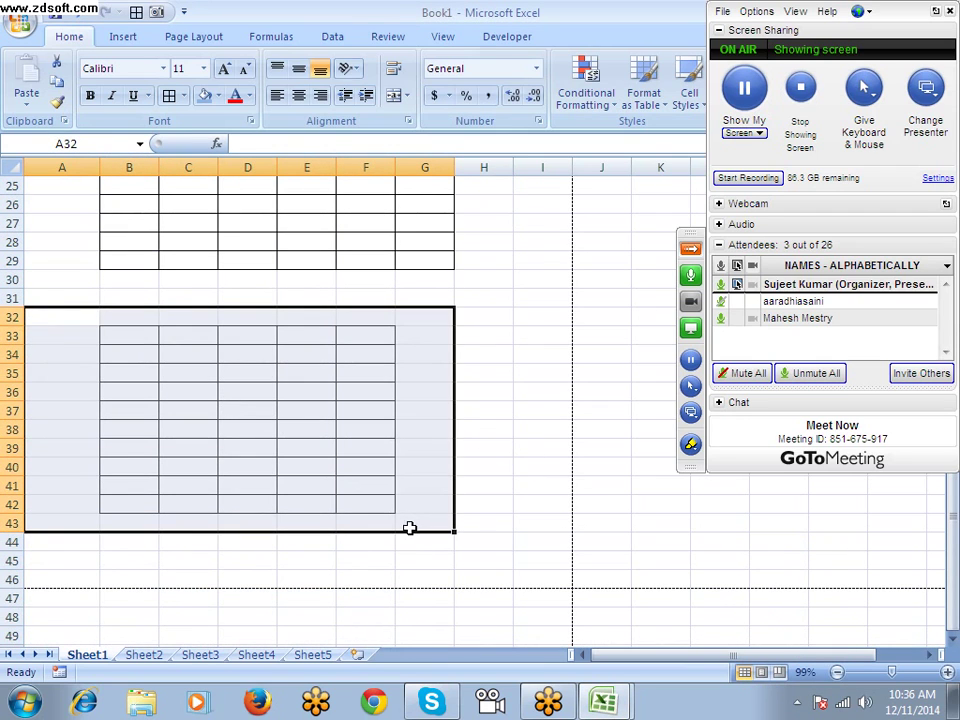
key(ctrl+shift+minus)
scroll(397, 514, up, 3)
scroll(396, 514, down, 3)
click(299, 415)
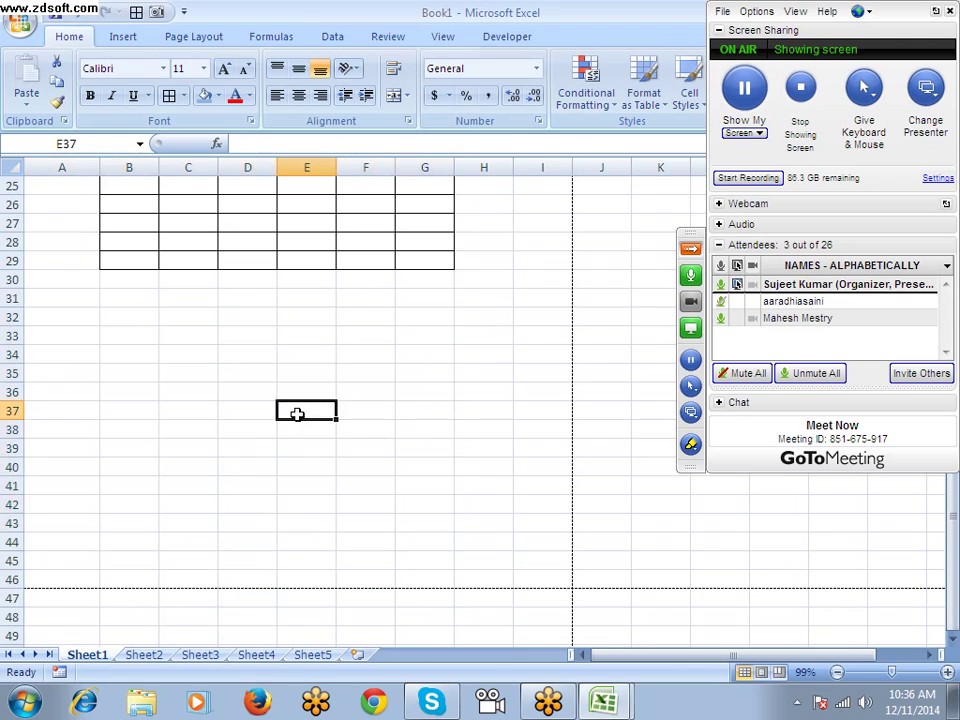
Display the access keys of the Formulas commands, then hide the key tips.
key(alt)
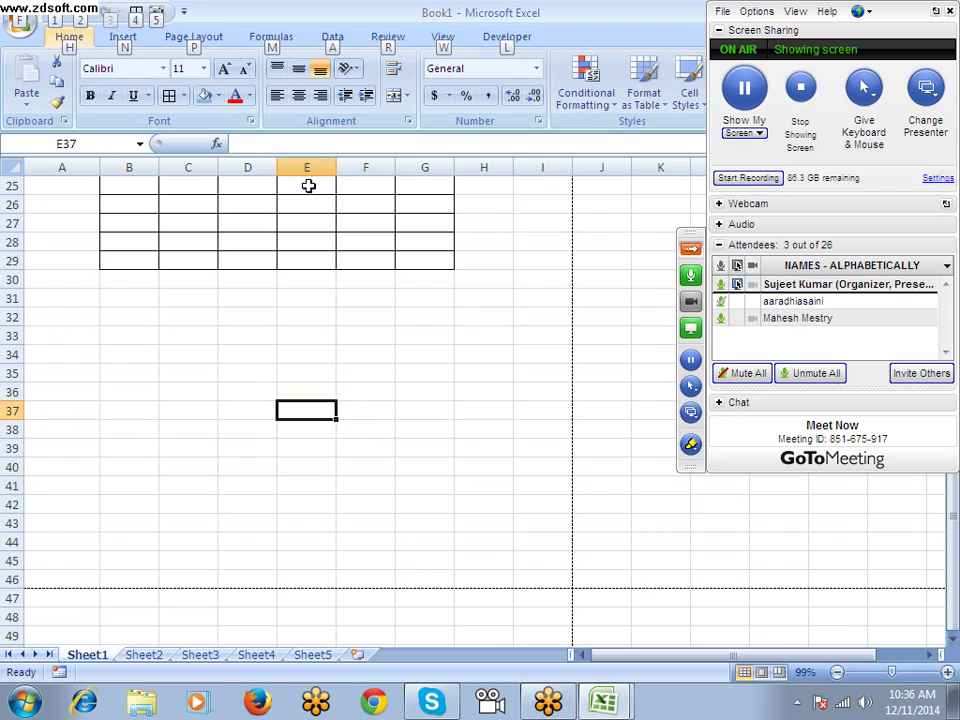
key(m)
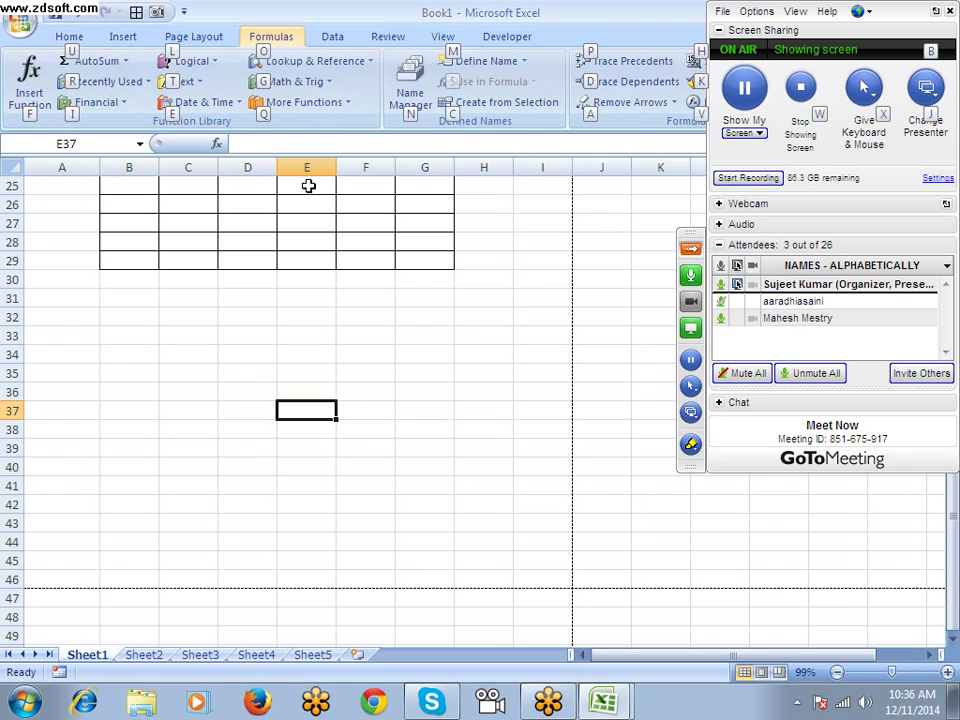
key(Escape)
key(Escape)
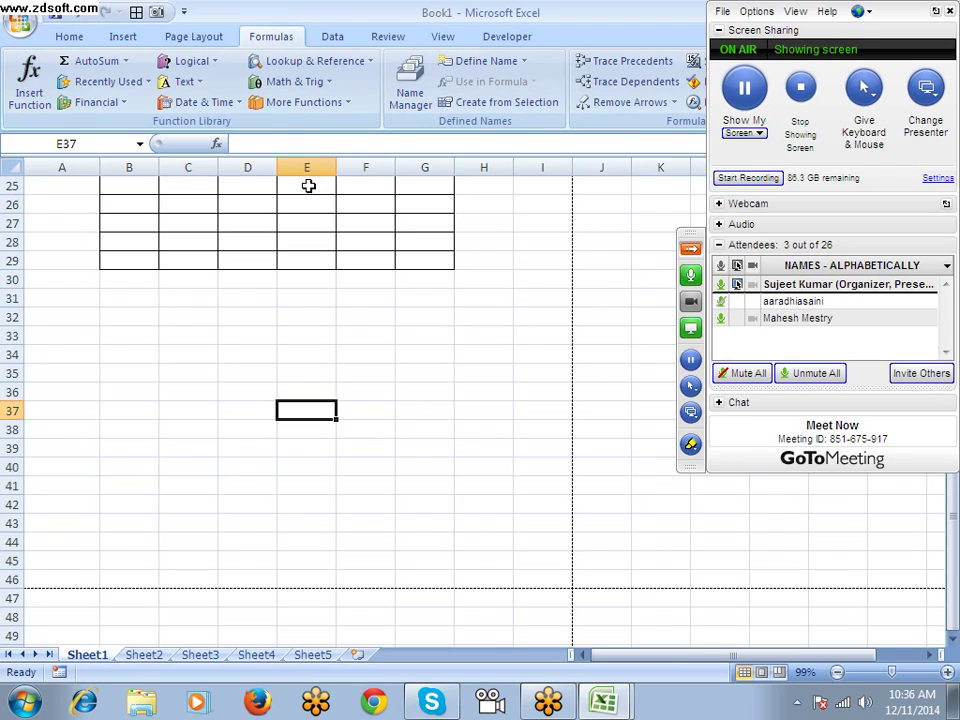
click(272, 263)
scroll(281, 336, up, 8)
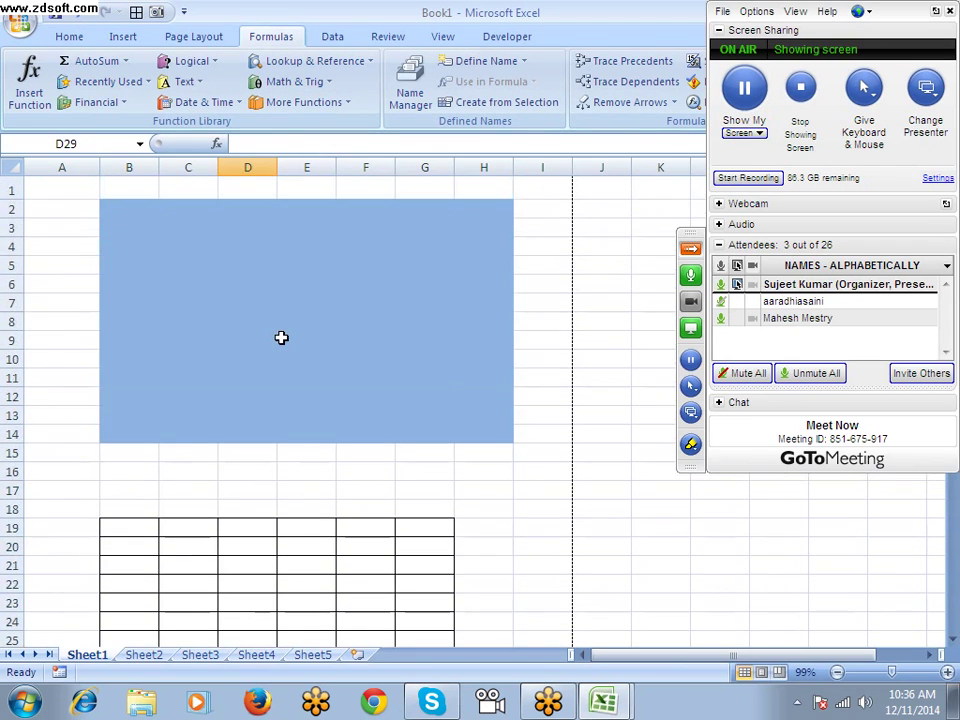
scroll(276, 400, down, 8)
click(239, 392)
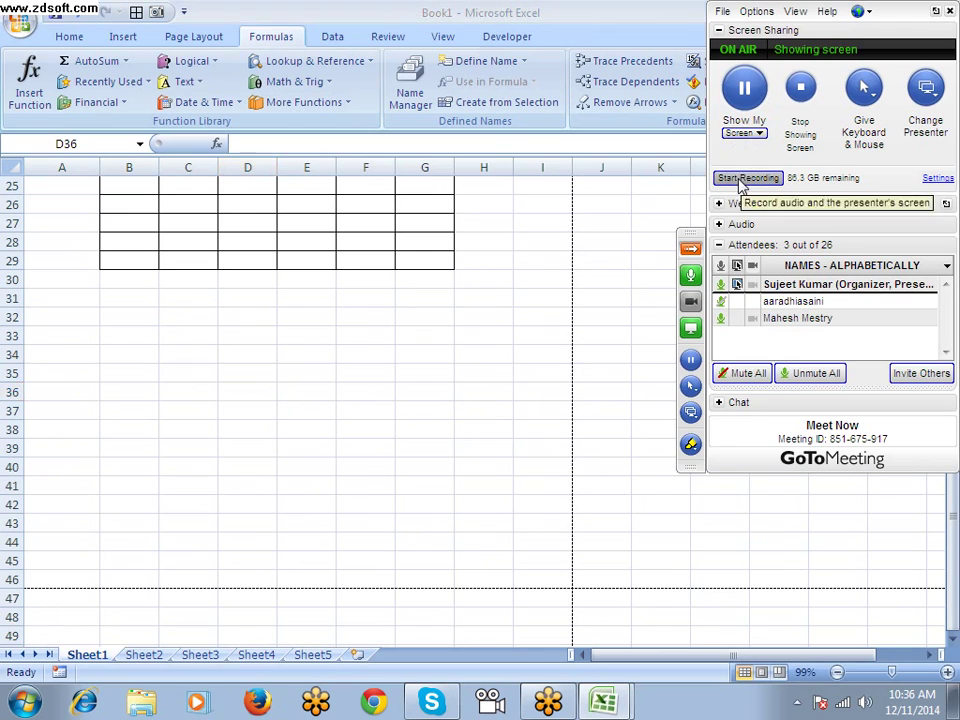
Start recording the meeting in the GoToMeeting control panel and expand its audio settings.
click(733, 180)
click(720, 224)
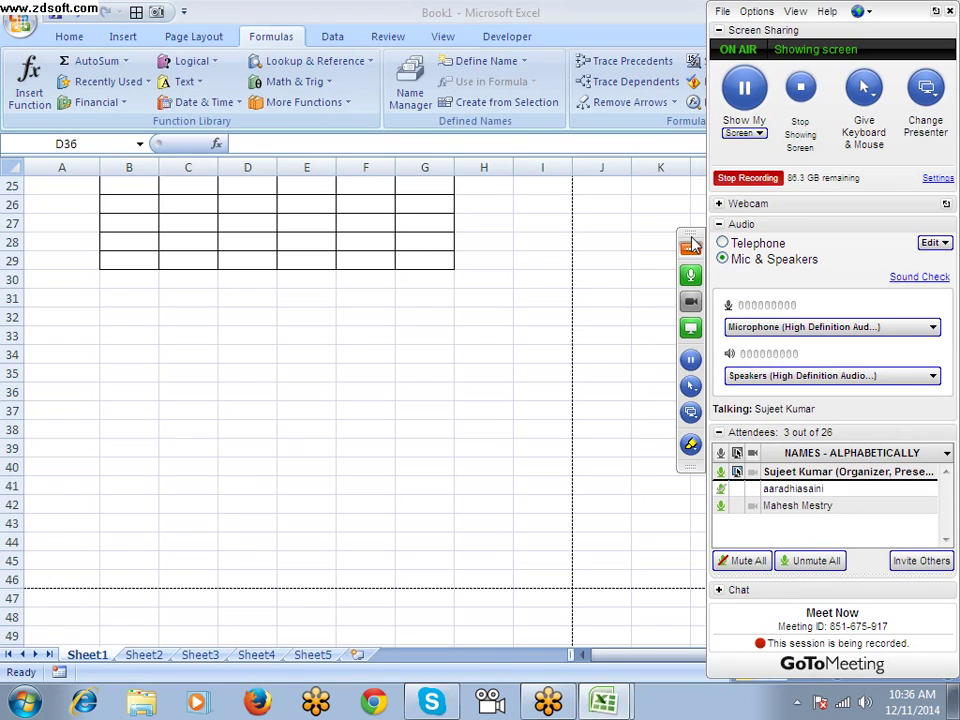
Select cell D31, view its context commands, including Format Cells, and dismiss them.
scroll(328, 350, up, 3)
scroll(323, 360, down, 4)
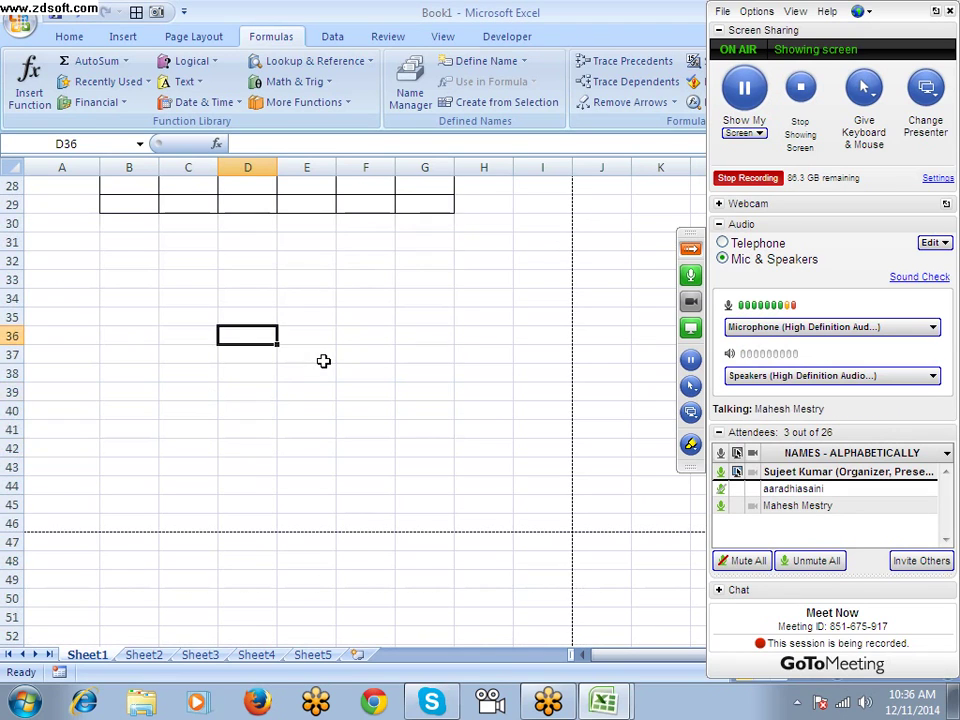
click(248, 242)
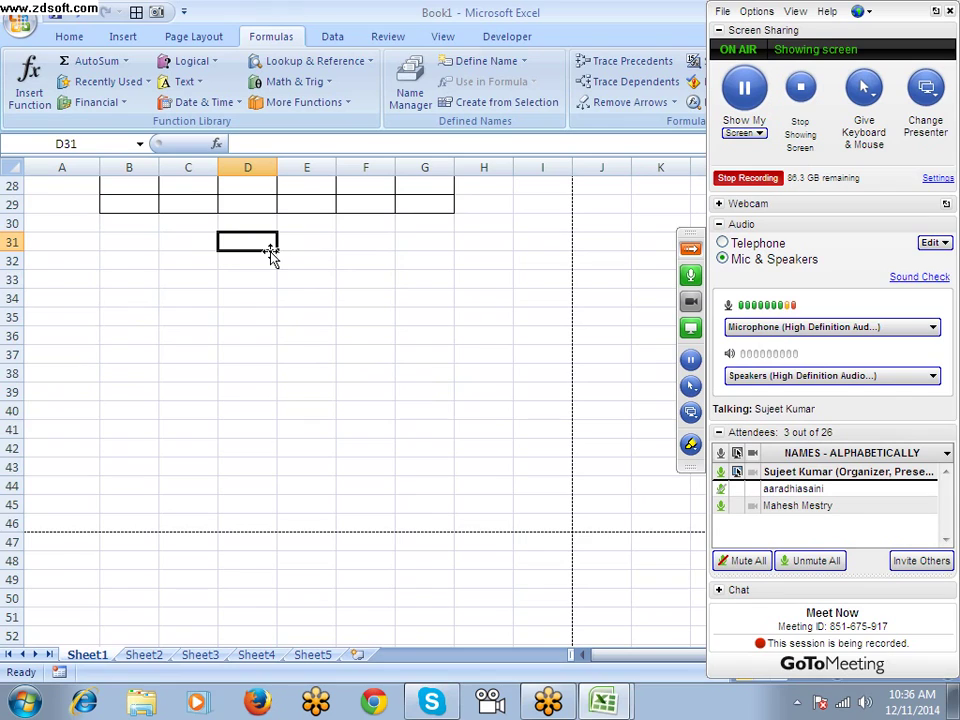
right_click(272, 256)
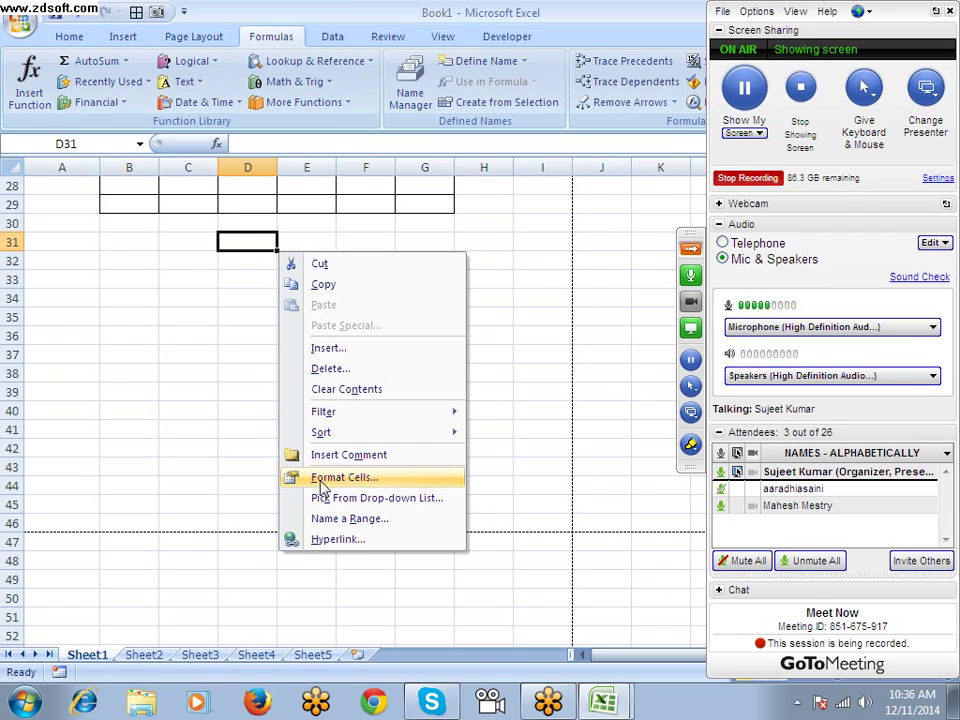
click(191, 257)
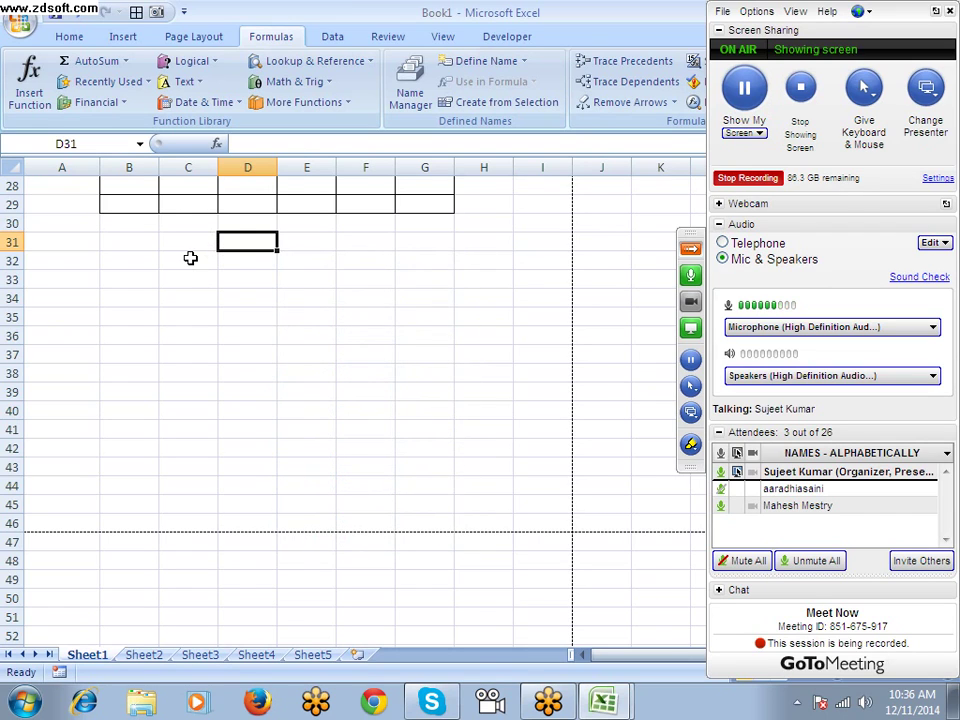
Open the Format Cells dialog for D31 using the keyboard and choose the Currency number category.
key(shift+F10)
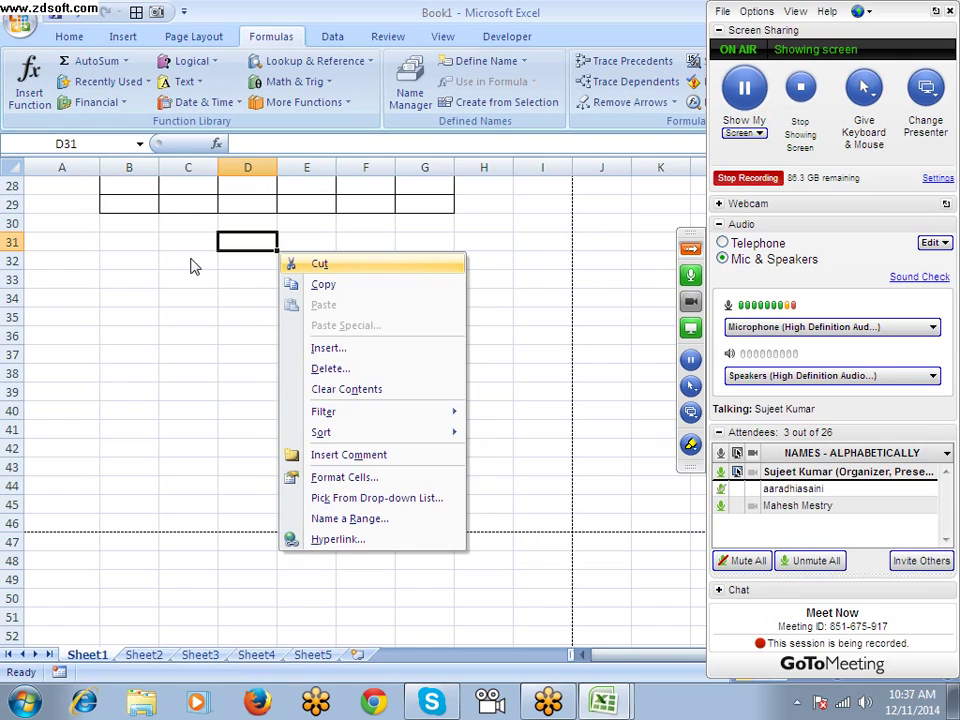
key(f)
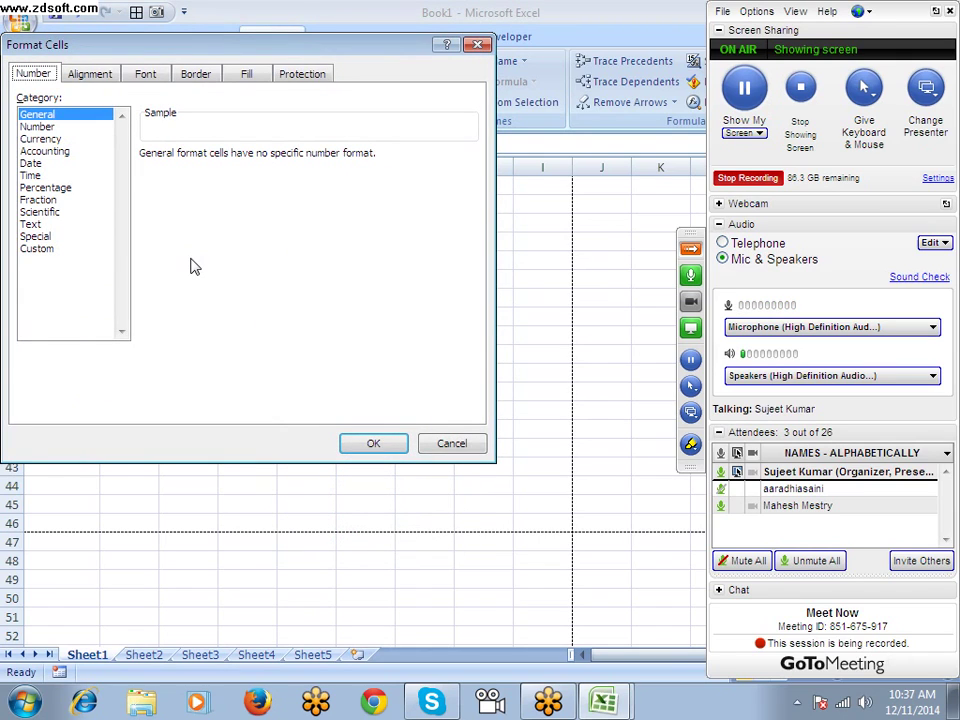
drag(244, 42, 339, 82)
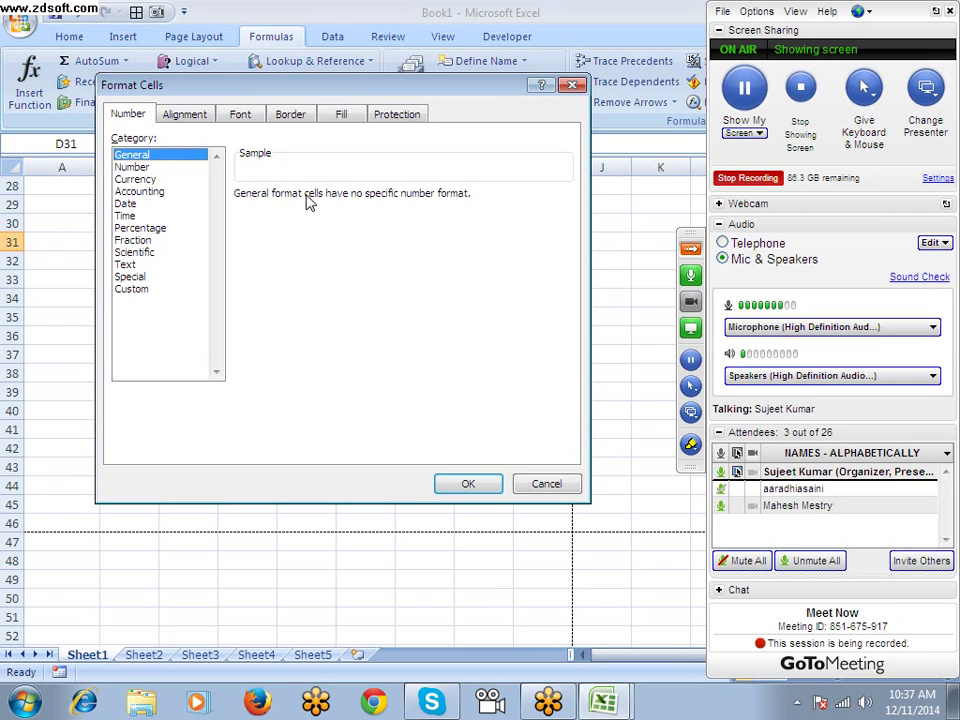
key(Down)
key(Down)
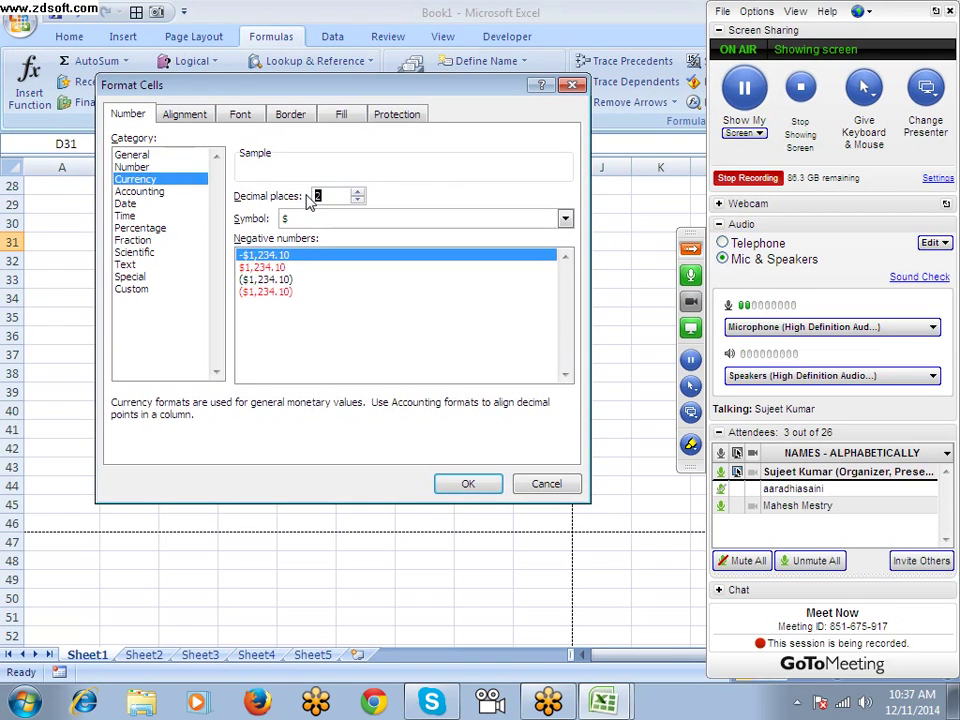
key(Tab)
key(Tab)
key(Tab)
key(Tab)
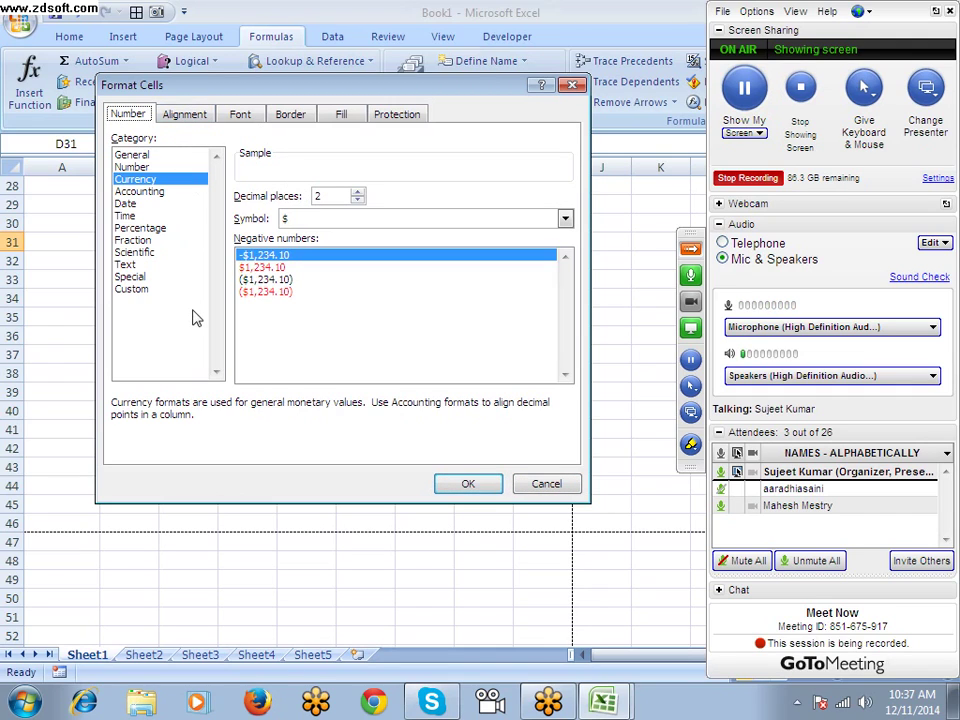
Go through the Alignment settings for D31 with the keyboard and turn on Merge cells.
key(Right)
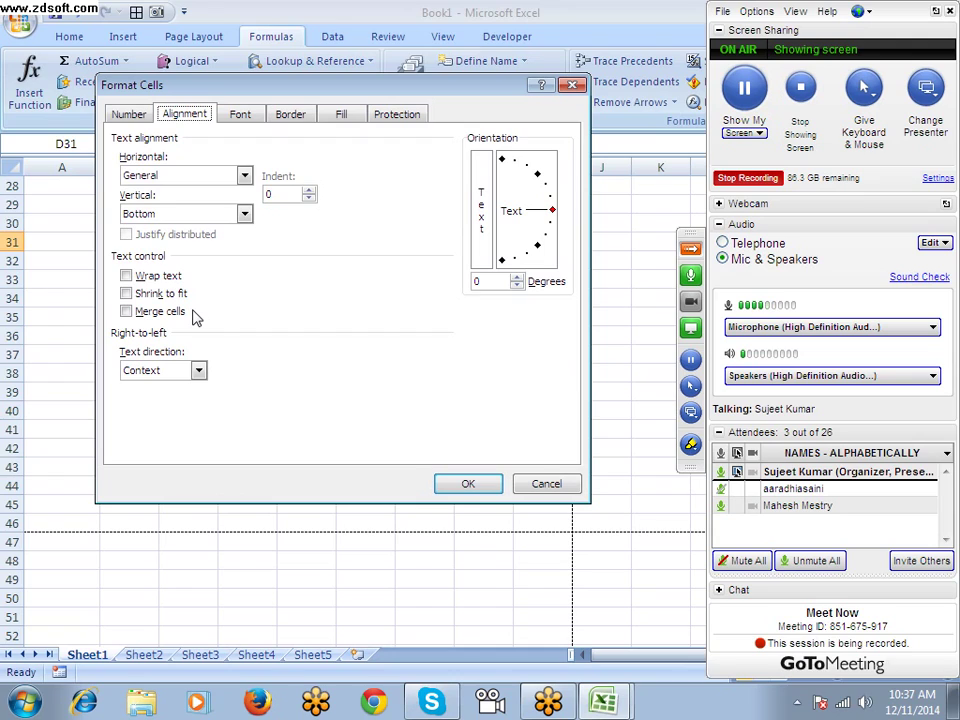
key(Tab)
key(Tab)
key(Tab)
key(Tab)
key(Tab)
key(Tab)
key(Tab)
key(Tab)
key(Tab)
key(Tab)
key(Tab)
key(Tab)
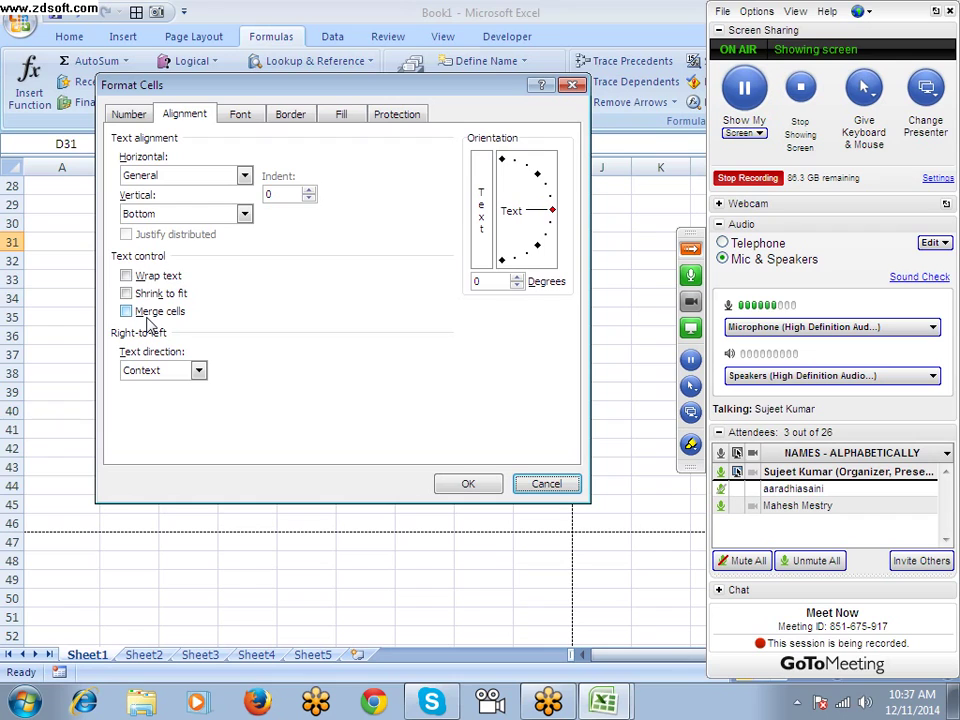
click(147, 320)
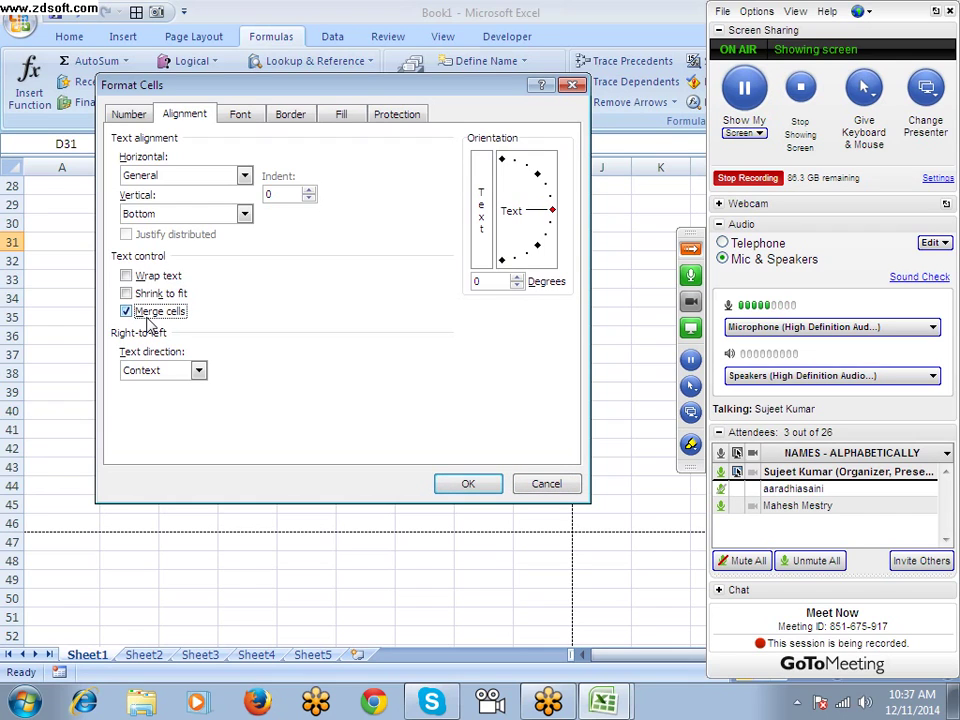
Cycle through the Font, Border, Fill and Protection settings in both directions with the keyboard, then close Format Cells without applying changes.
key(ctrl+Tab)
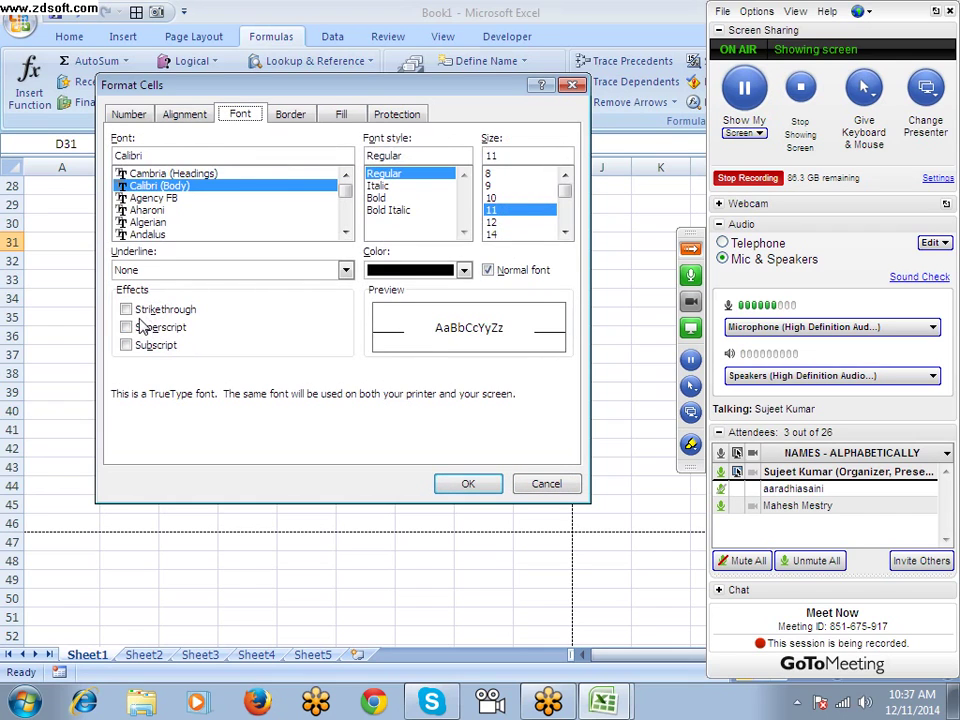
key(ctrl+Tab)
key(ctrl+Tab)
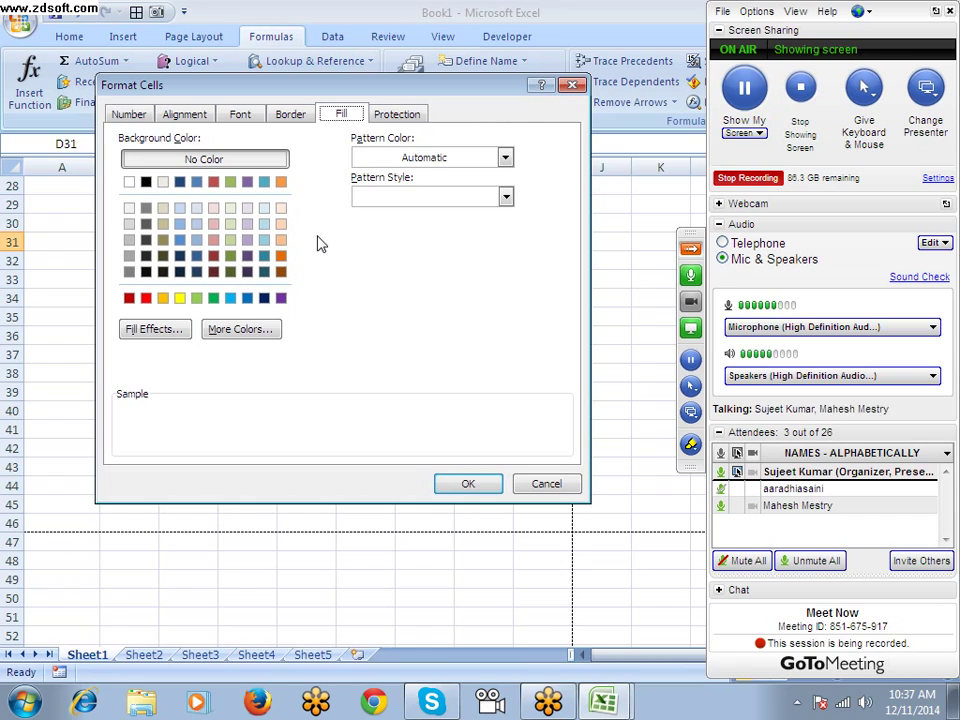
key(ctrl+Tab)
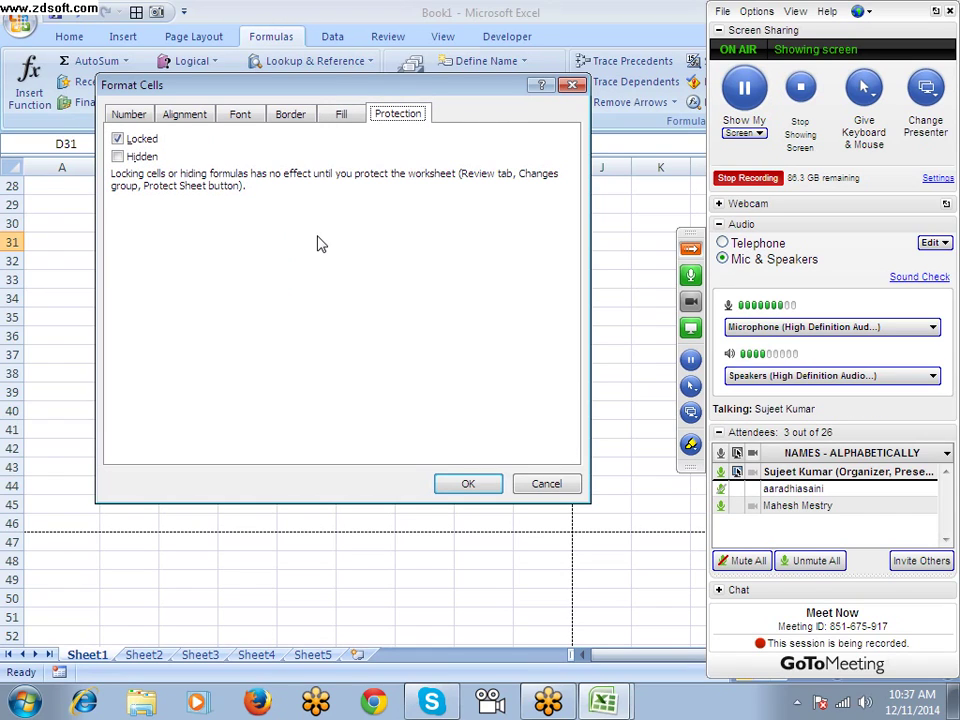
key(ctrl+shift+Tab)
key(ctrl+shift+Tab)
key(ctrl+shift+Tab)
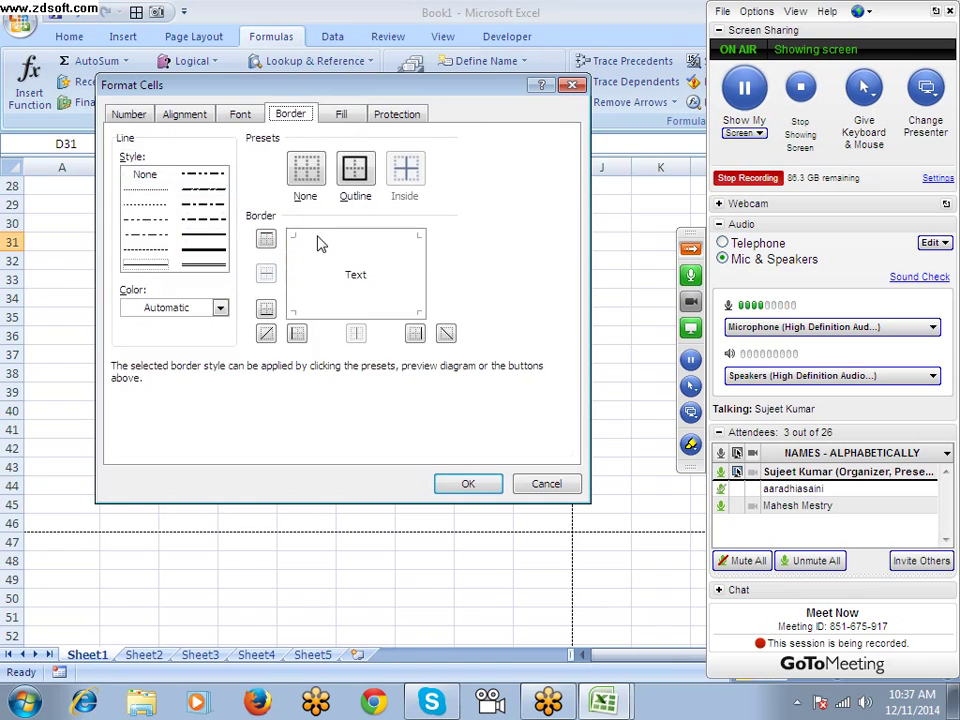
key(ctrl+shift+Tab)
key(ctrl+shift+Tab)
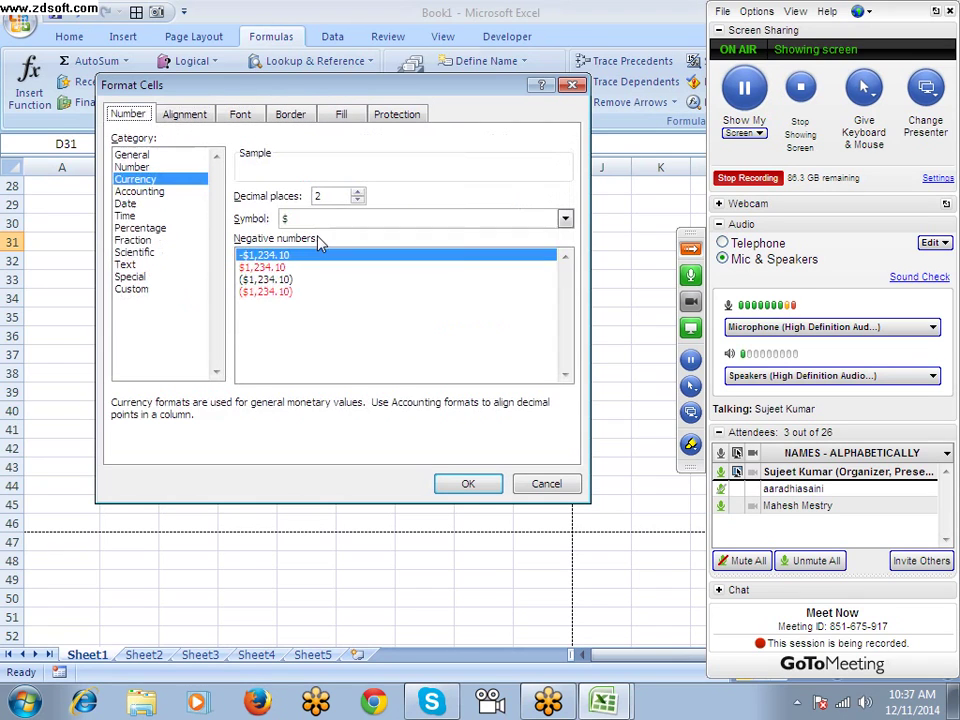
key(ctrl+Tab)
key(ctrl+Tab)
key(ctrl+Tab)
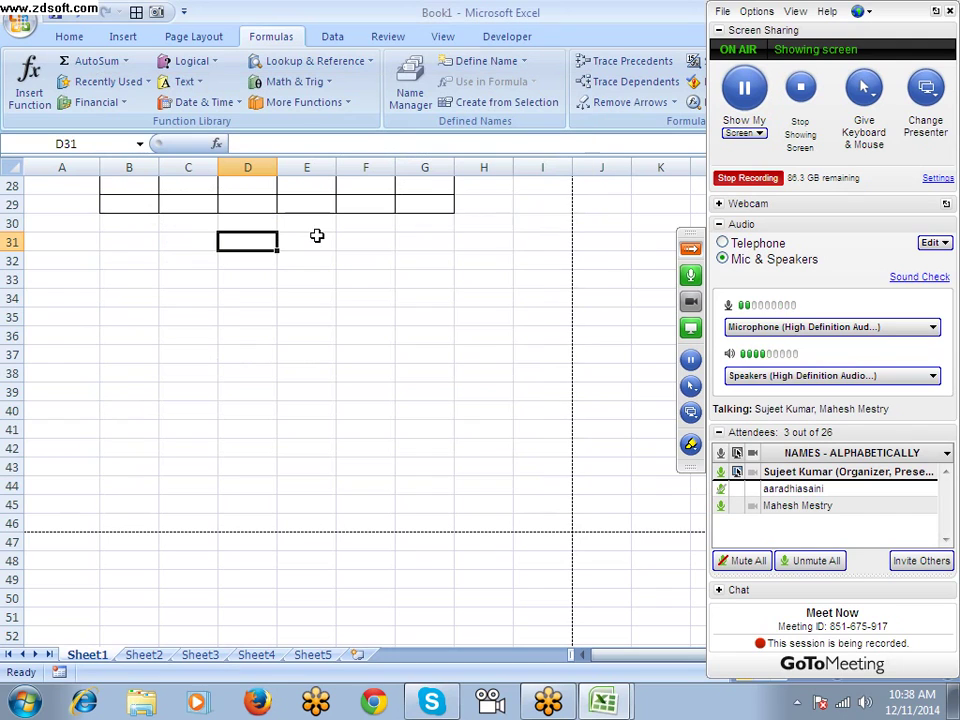
key(Escape)
key(Up)
key(Up)
key(Up)
key(Up)
key(Up)
key(Up)
key(Up)
key(Up)
key(Up)
key(Up)
key(Up)
key(Up)
key(Up)
key(Up)
key(Up)
key(Up)
key(Up)
key(Up)
key(Up)
key(Up)
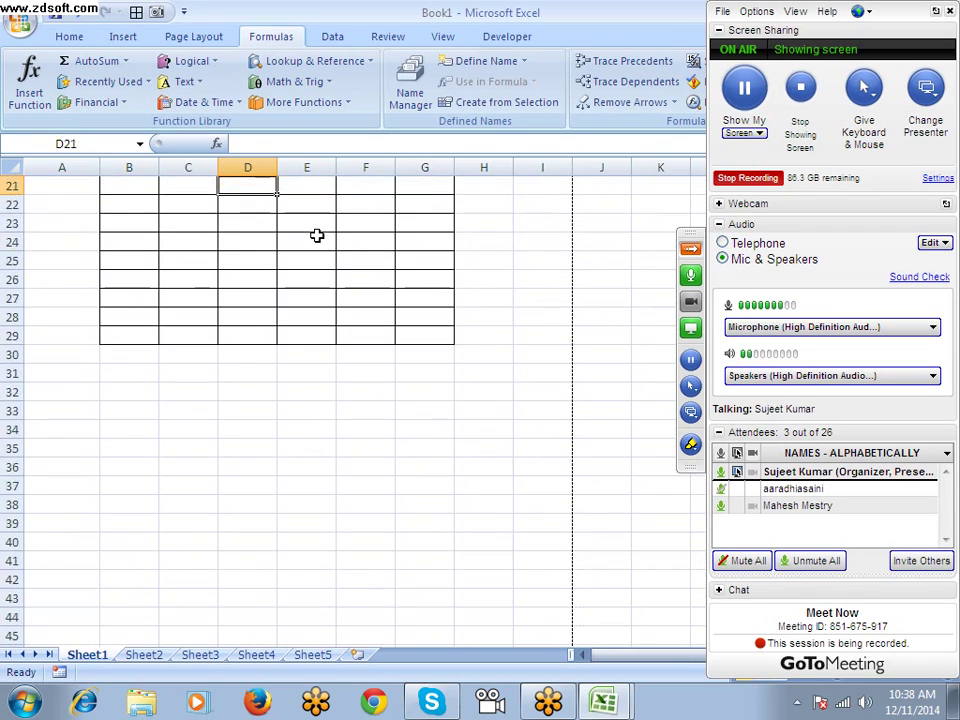
key(Up)
key(Up)
key(Up)
key(Up)
key(Down)
key(Down)
key(Down)
key(Down)
key(Down)
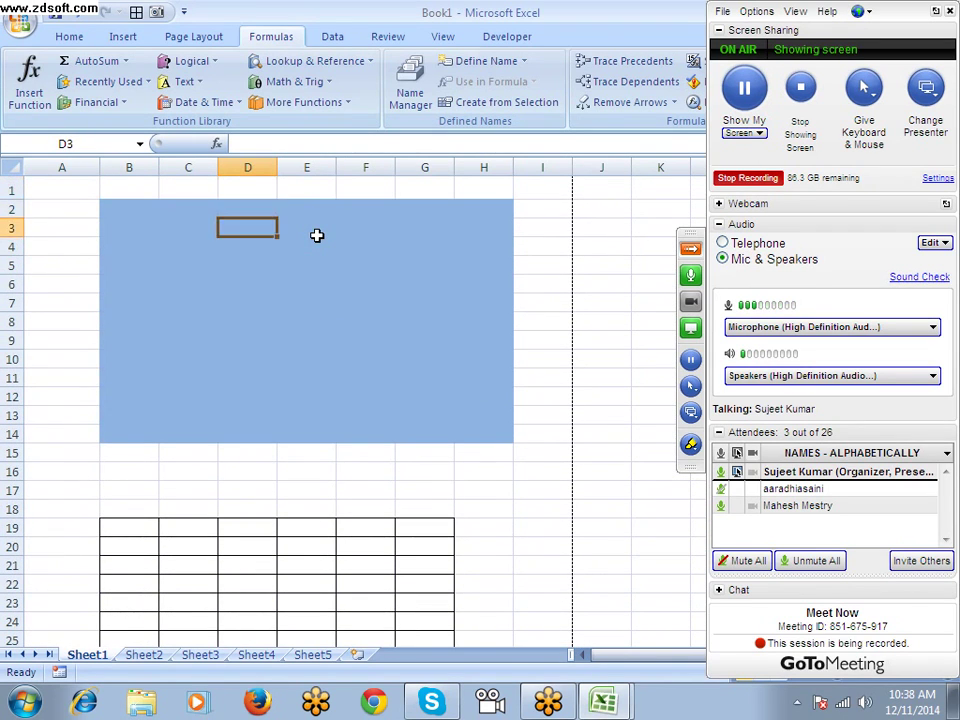
key(Down)
key(Down)
key(Down)
key(Down)
key(Down)
key(Down)
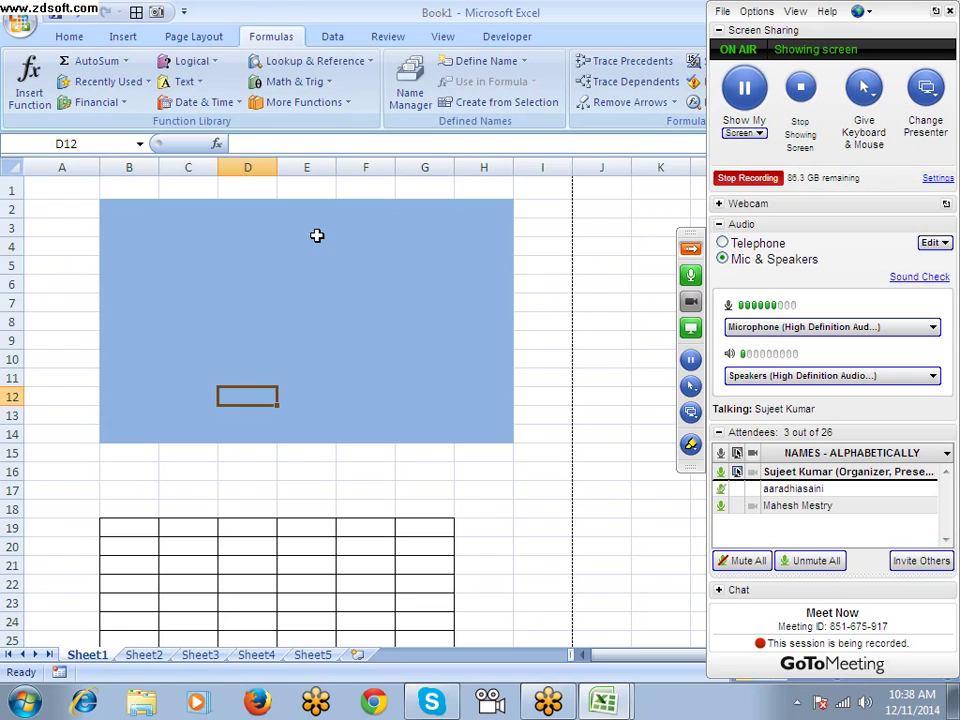
key(Up)
key(Up)
key(Up)
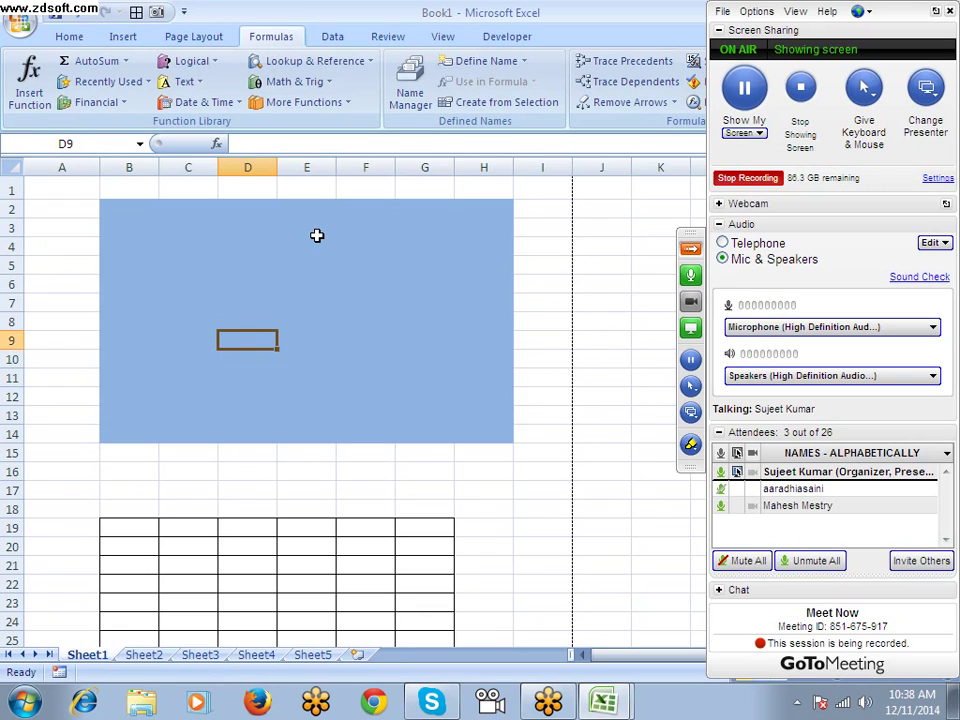
key(Right)
key(Up)
key(Left)
key(Left)
key(Down)
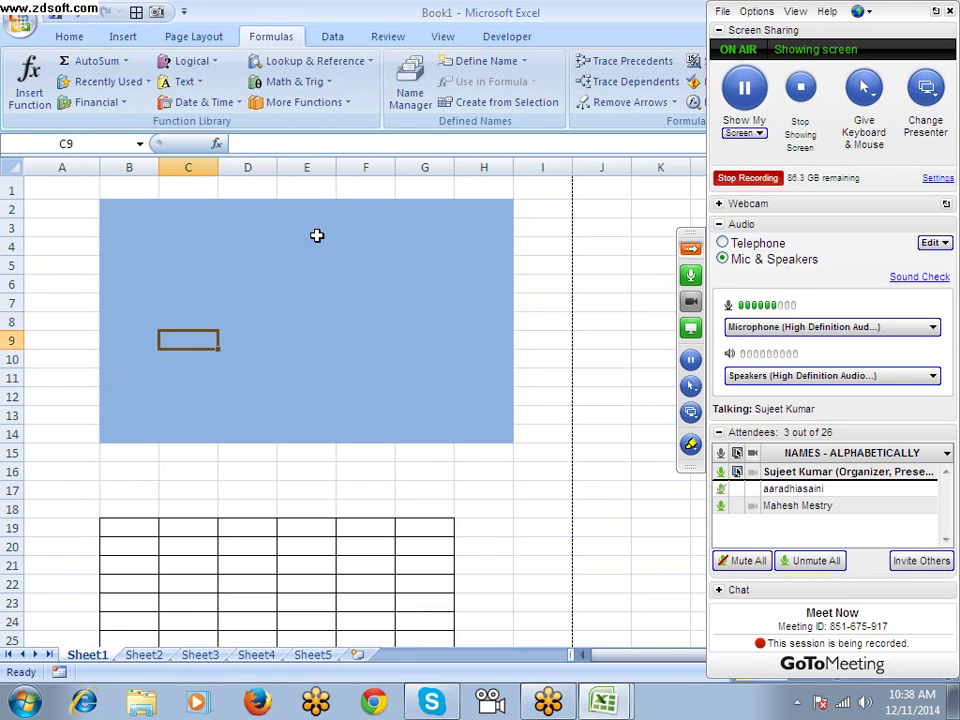
scroll(330, 260, down, 7)
click(168, 368)
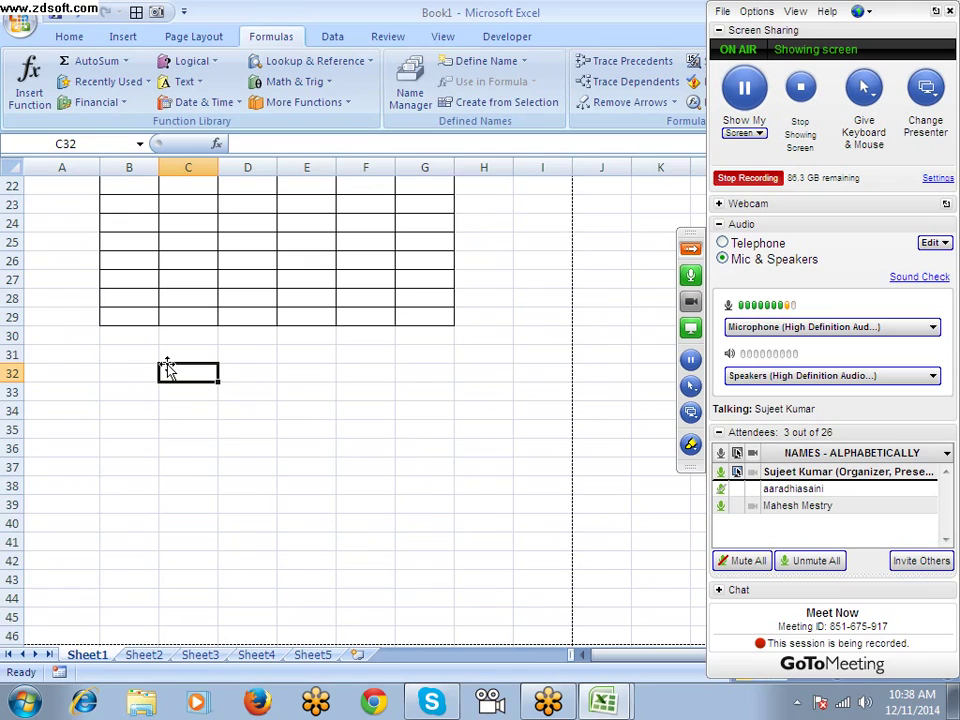
key(Down)
key(Down)
key(Down)
key(Up)
key(Up)
key(Up)
key(Down)
key(Down)
key(Down)
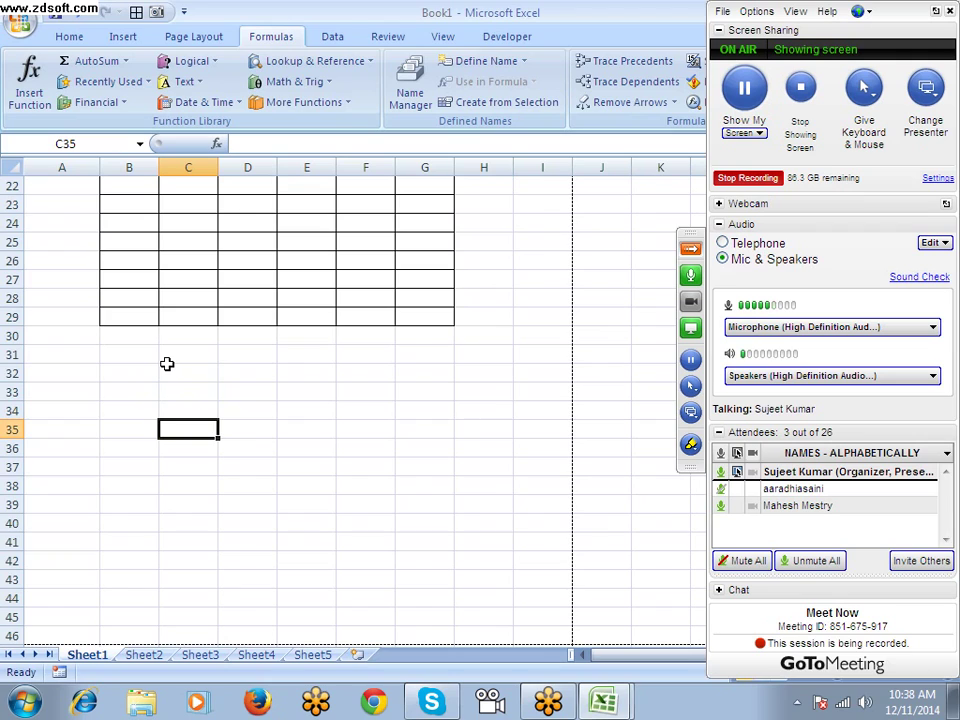
key(Up)
key(Up)
key(Up)
key(Up)
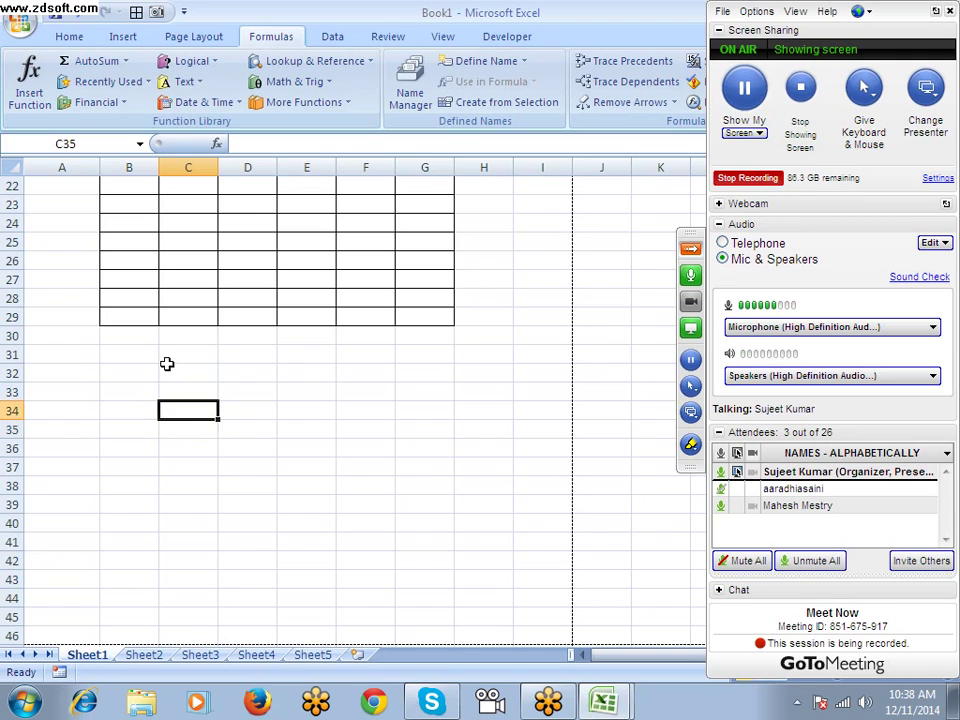
key(Down)
key(Down)
key(Down)
key(Down)
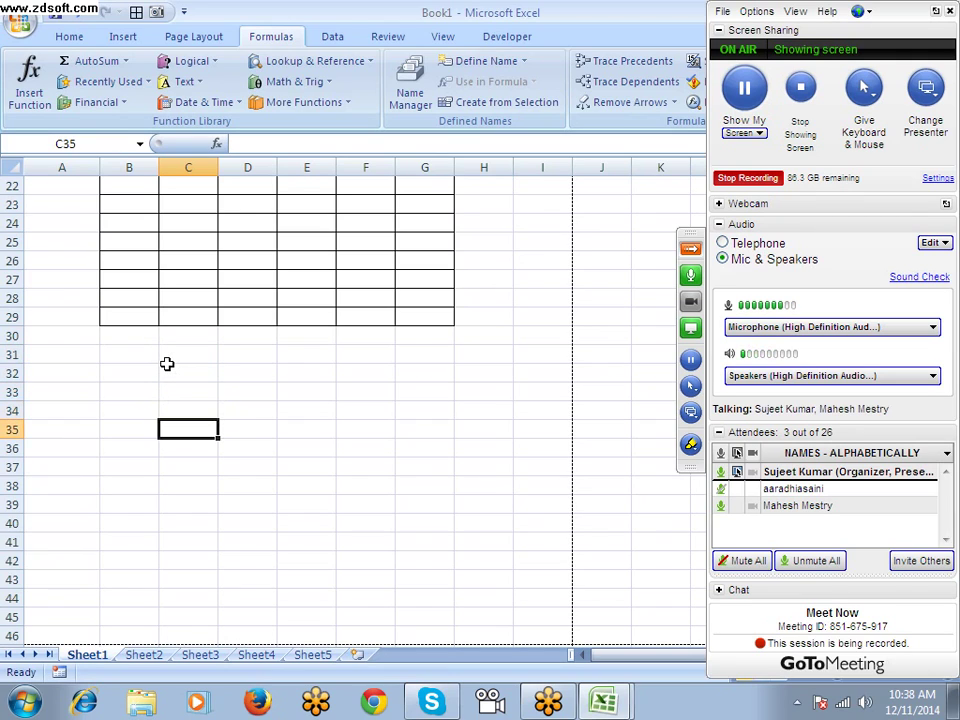
key(Up)
key(Up)
key(Up)
key(Up)
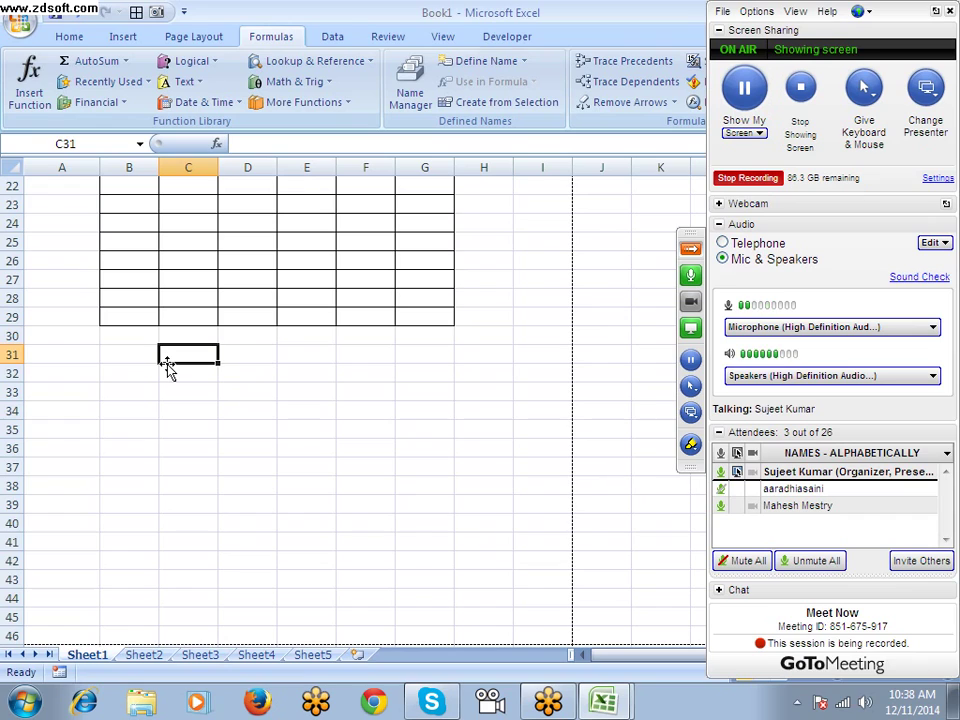
key(Right)
key(Right)
key(Right)
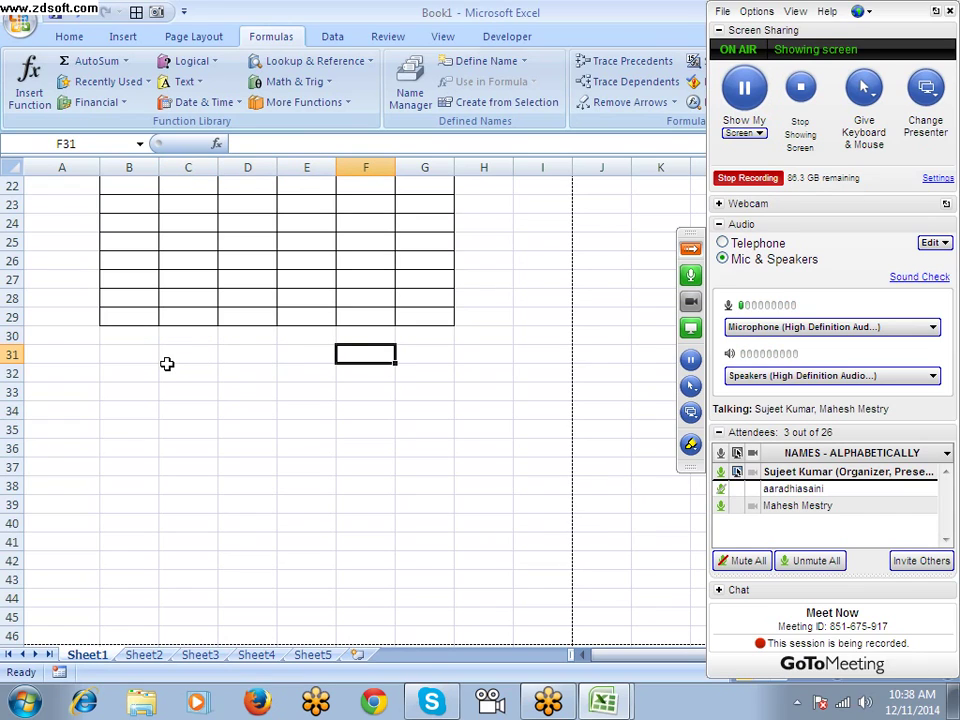
key(Up)
key(Up)
key(Up)
key(Down)
key(Left)
key(Left)
key(Left)
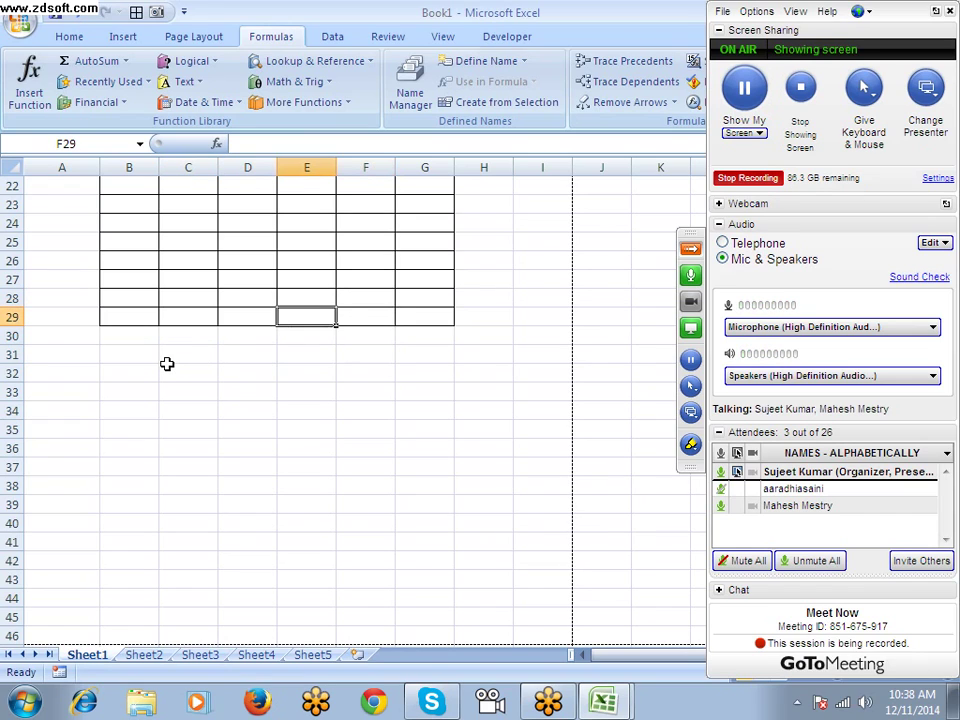
key(Down)
key(Down)
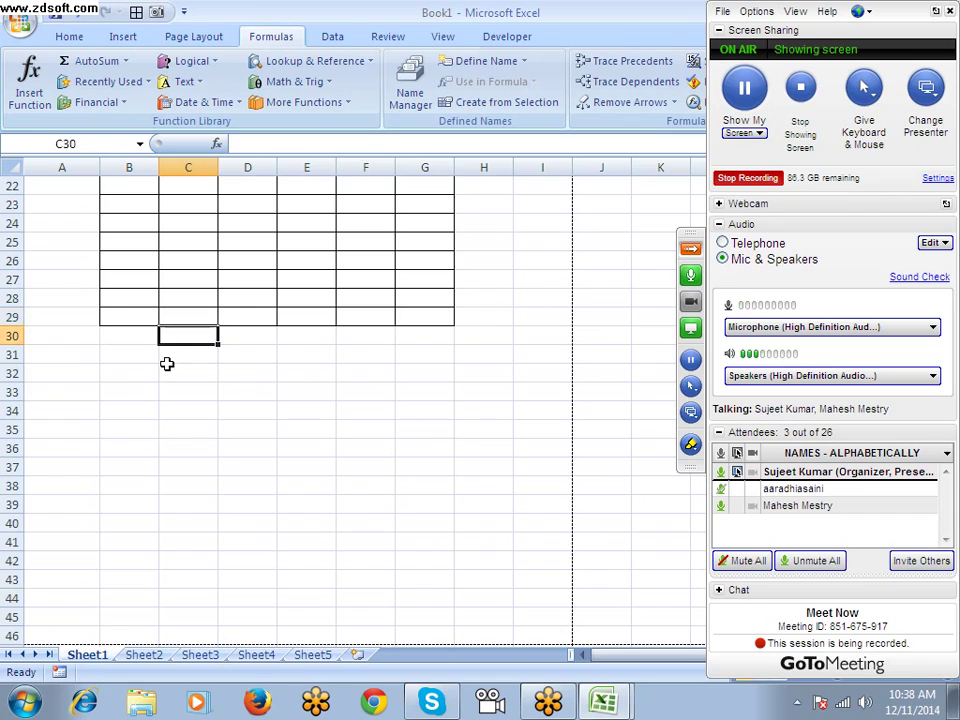
key(Right)
key(Right)
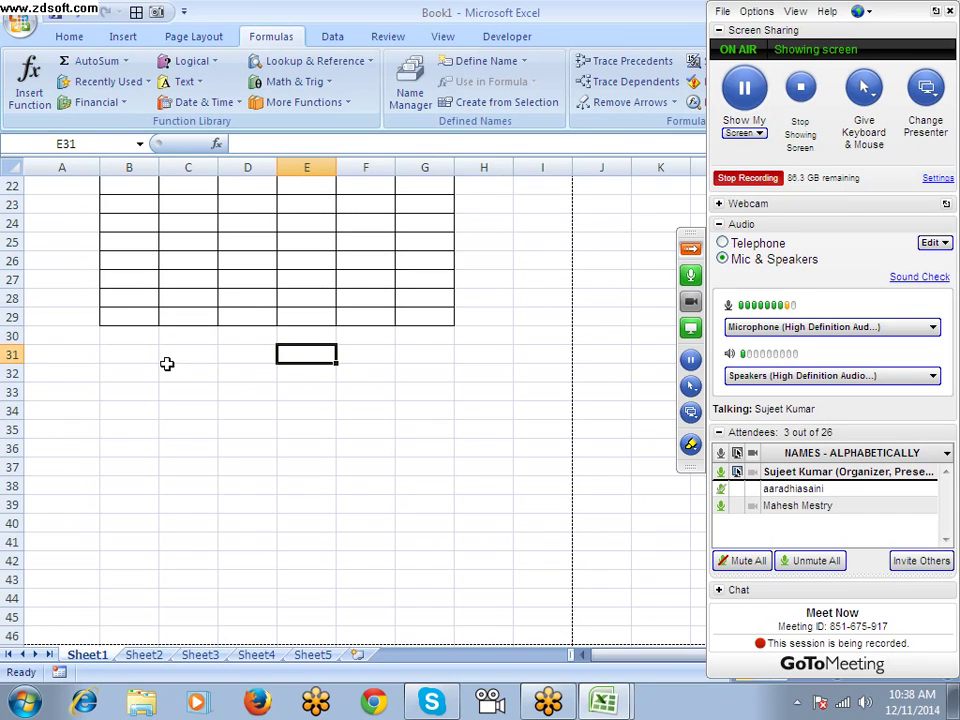
key(Left)
key(Left)
key(Left)
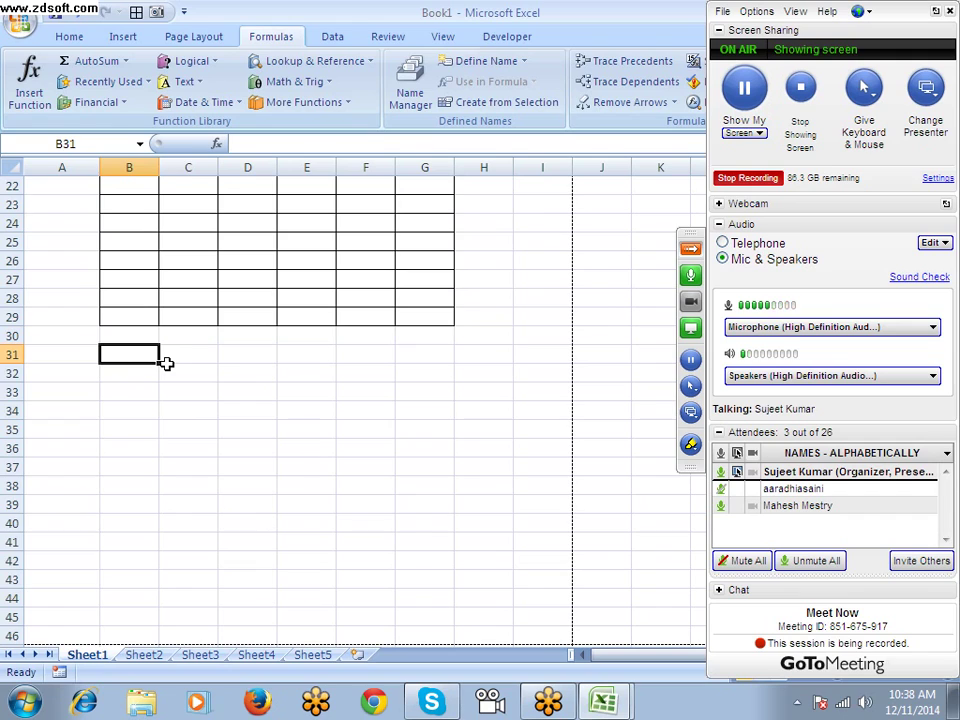
key(Right)
key(Down)
key(Down)
key(Down)
key(Up)
key(Up)
key(Up)
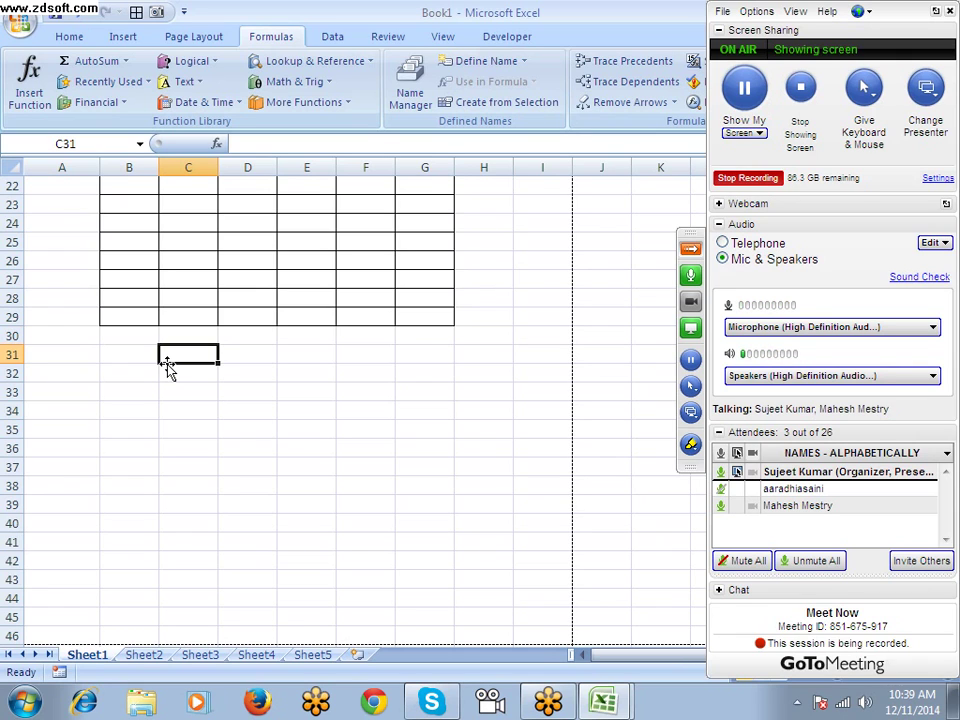
Search Windows for the On-Screen Keyboard, launch it, and move it lower so row 31 stays uncovered.
key(super)
text(o)
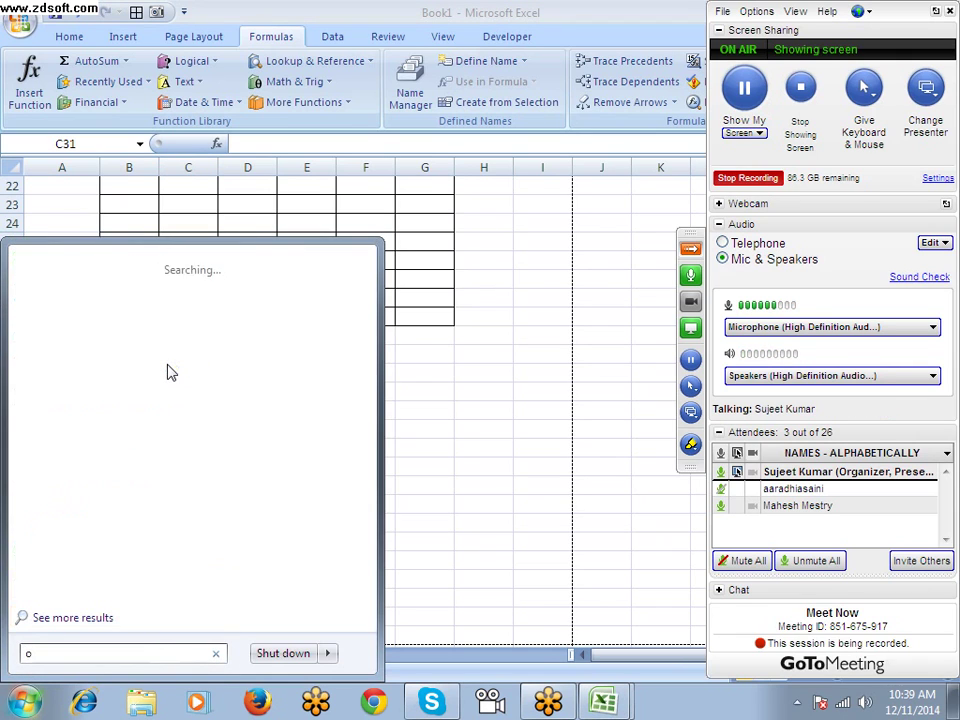
text(m)
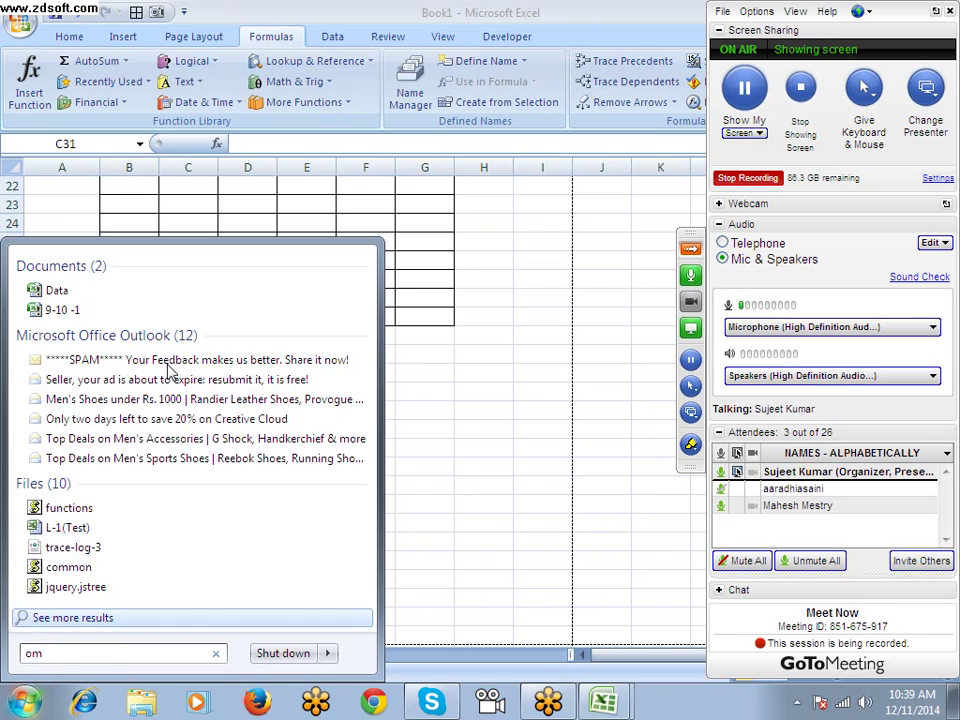
key(BackSpace)
text(nsc)
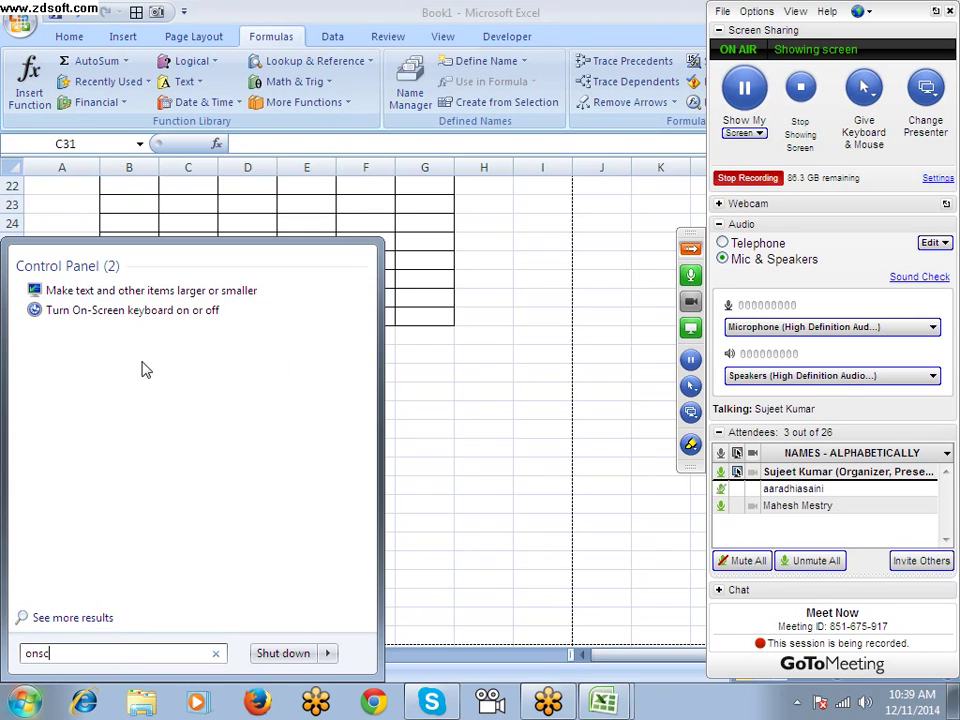
key(BackSpace)
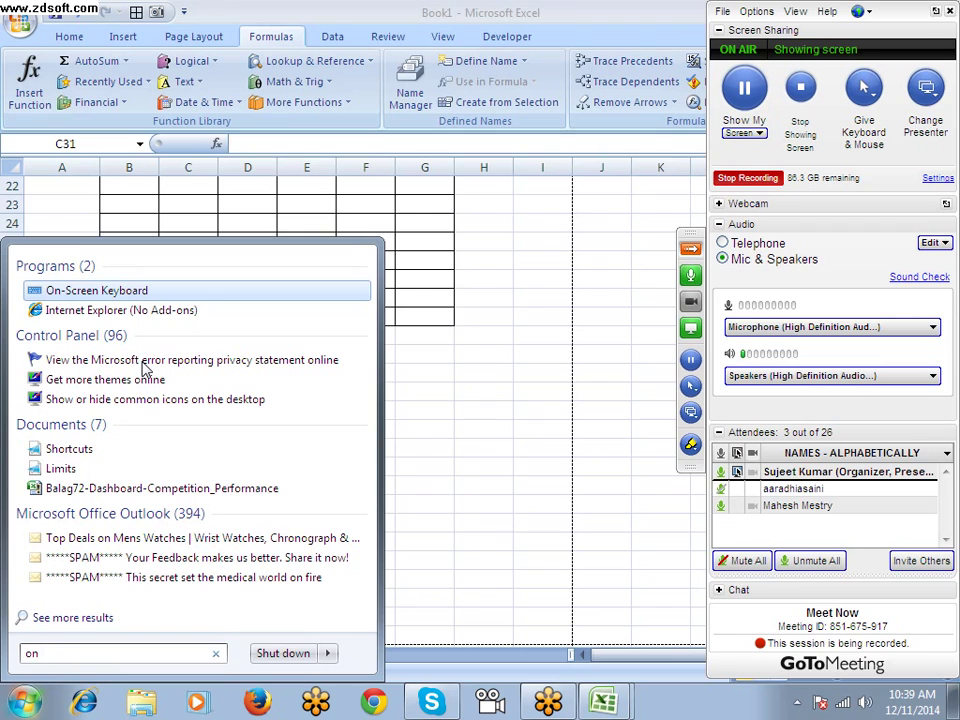
click(135, 296)
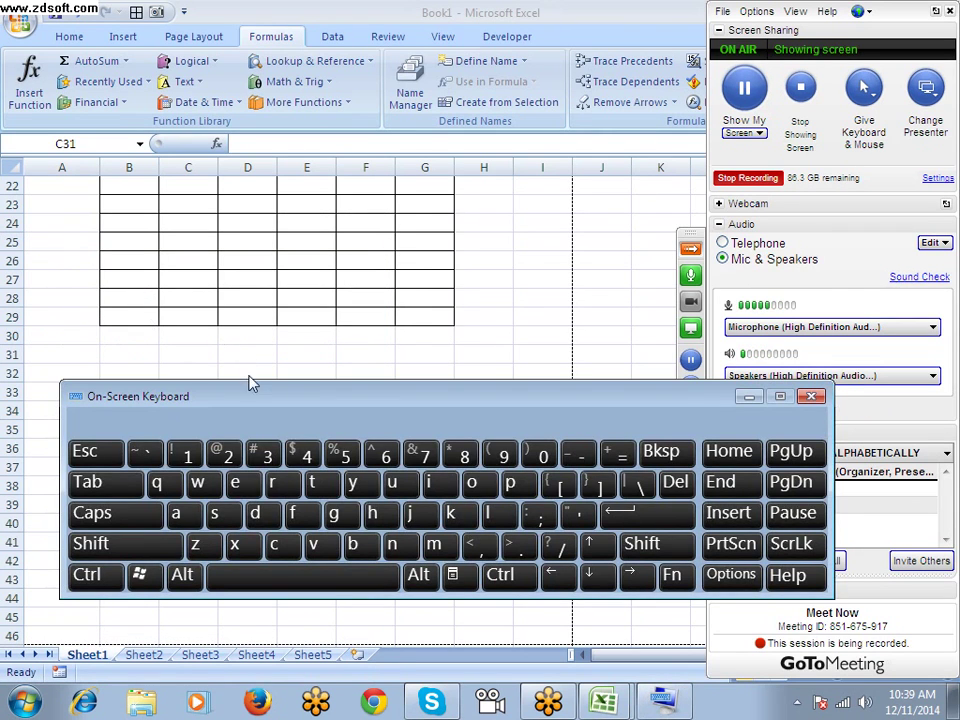
drag(250, 383, 223, 422)
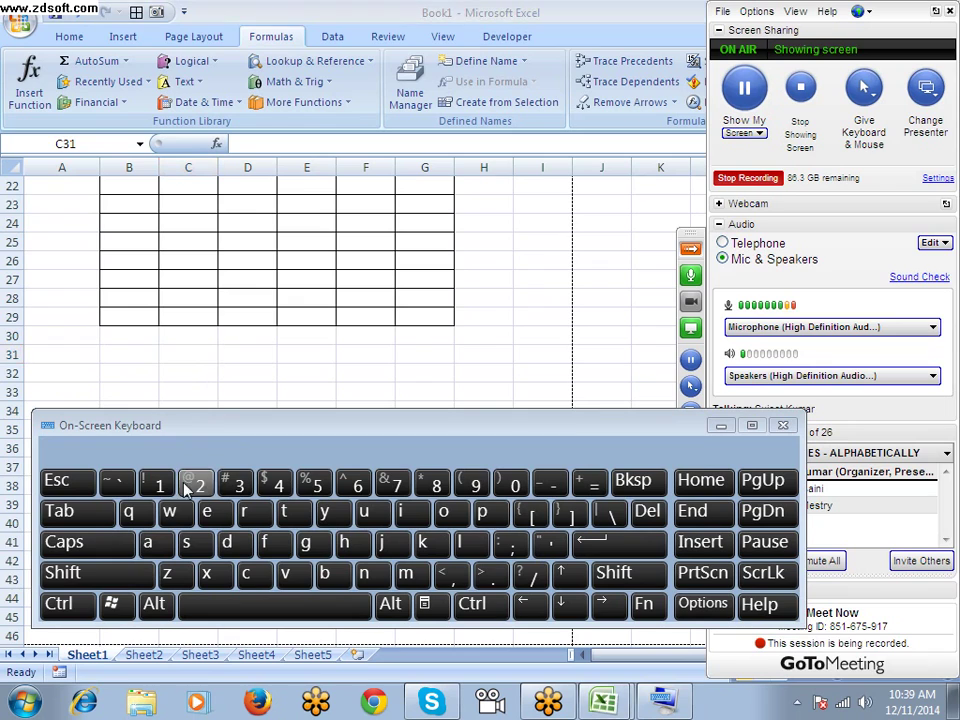
Enter the text sdewqsd in cell C31 using the On-Screen Keyboard and select D32.
click(172, 519)
click(244, 360)
click(199, 549)
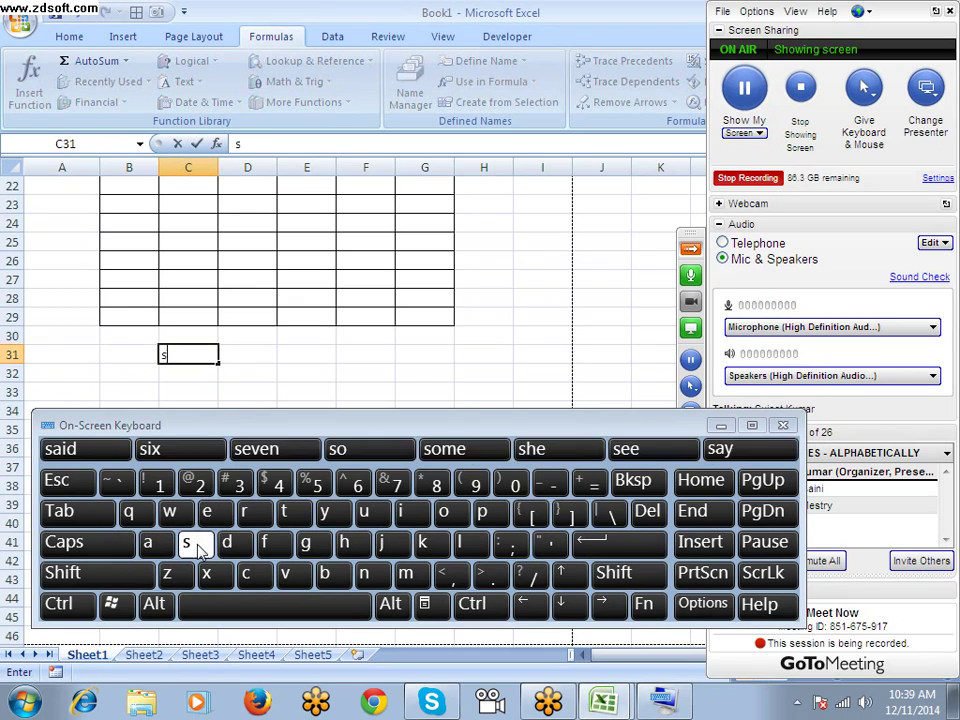
click(228, 543)
click(208, 512)
click(170, 512)
click(129, 512)
click(187, 543)
click(228, 543)
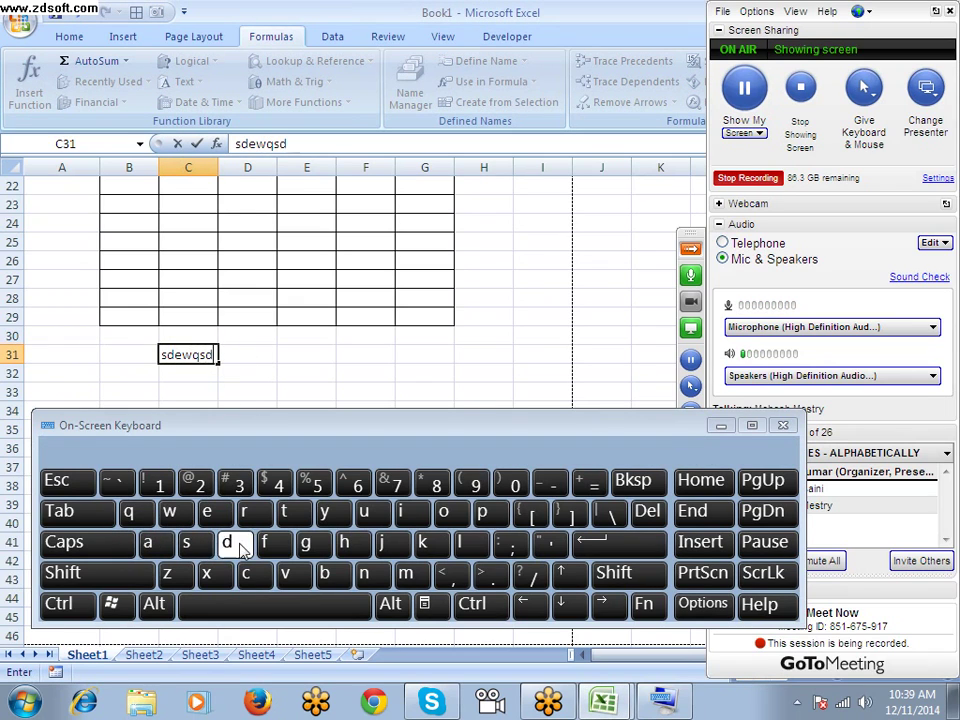
click(272, 371)
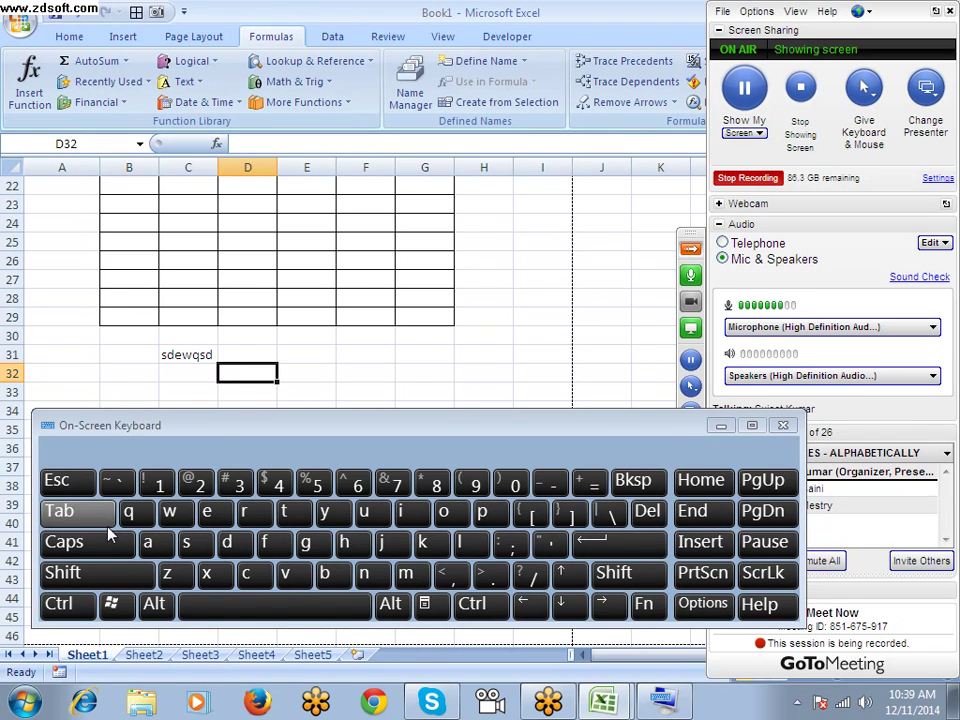
Enter the shifted symbol @ in cell D32 with the On-Screen Keyboard, and close the keyboard.
click(104, 574)
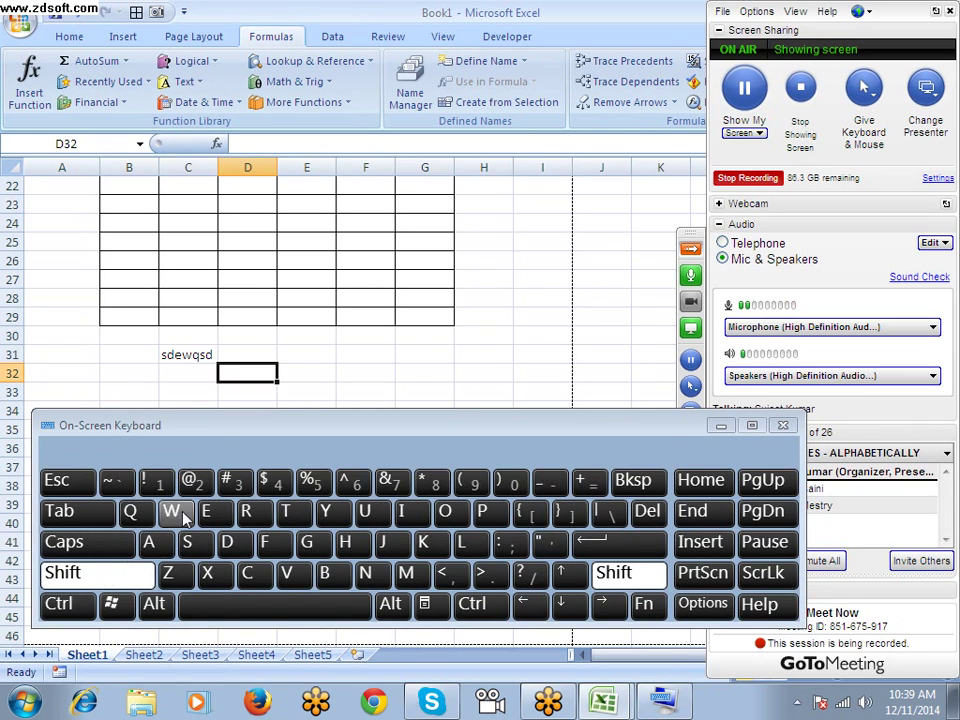
click(200, 483)
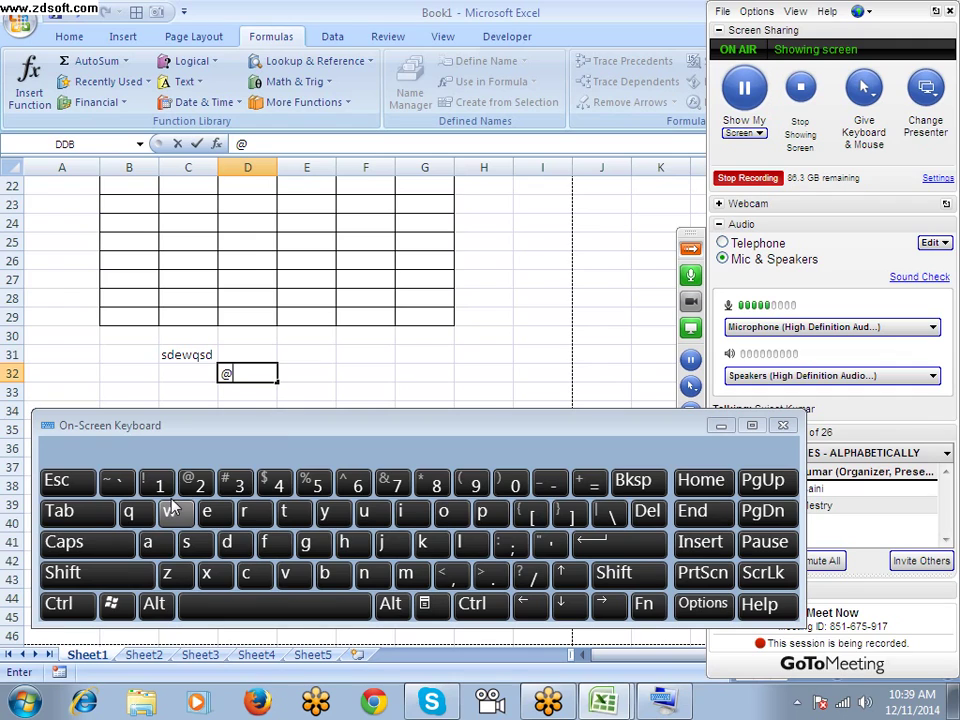
click(317, 371)
click(246, 371)
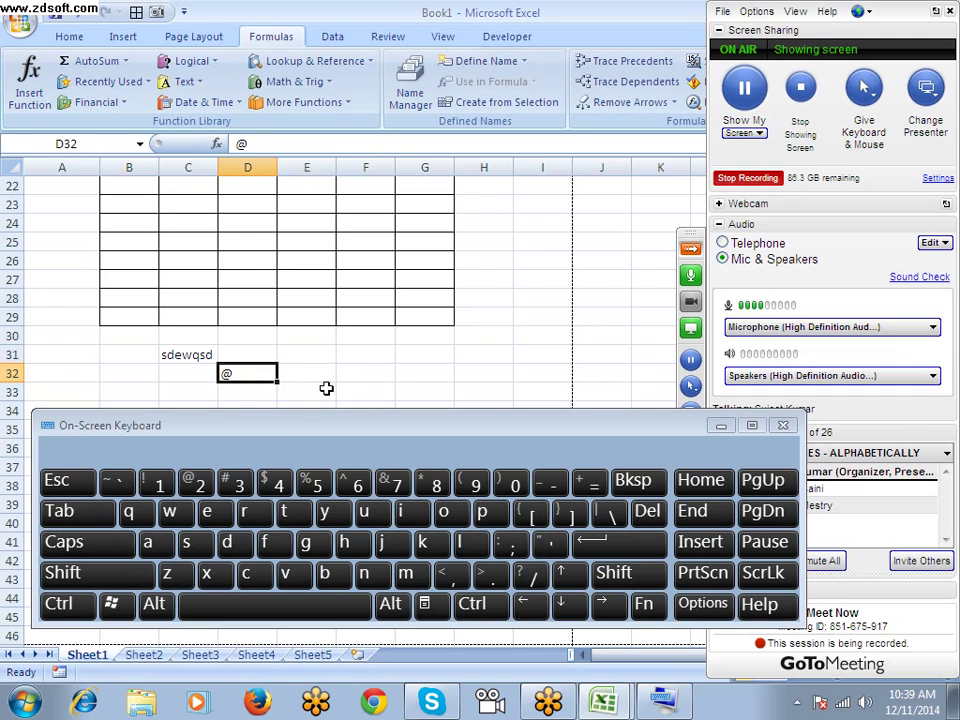
click(785, 428)
Select the range B31:D33 around the two sample entries.
click(375, 390)
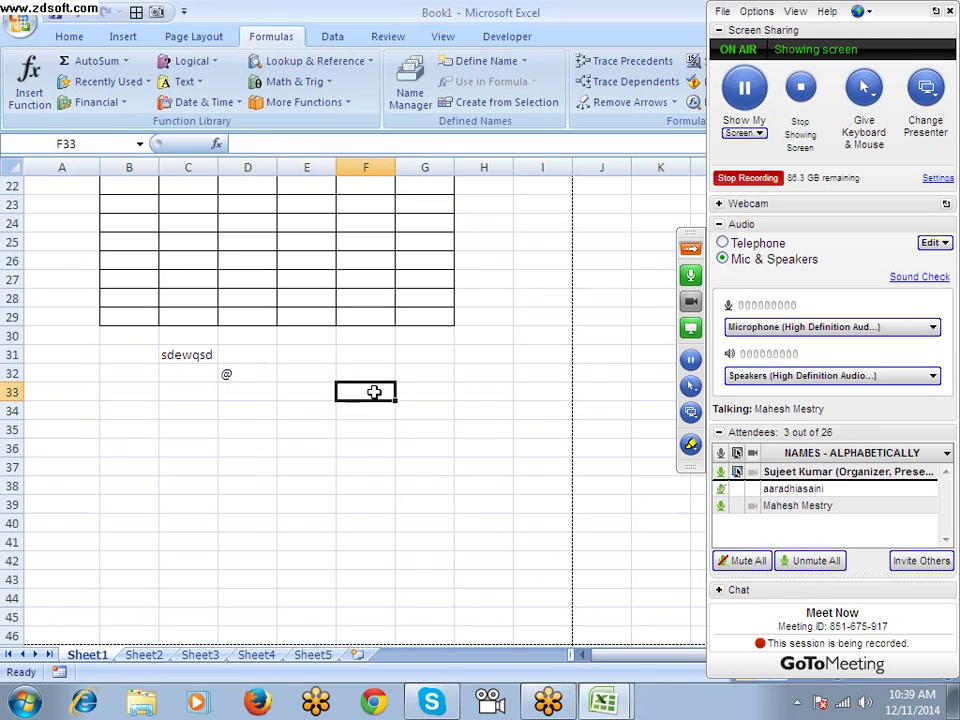
click(281, 371)
drag(168, 355, 219, 396)
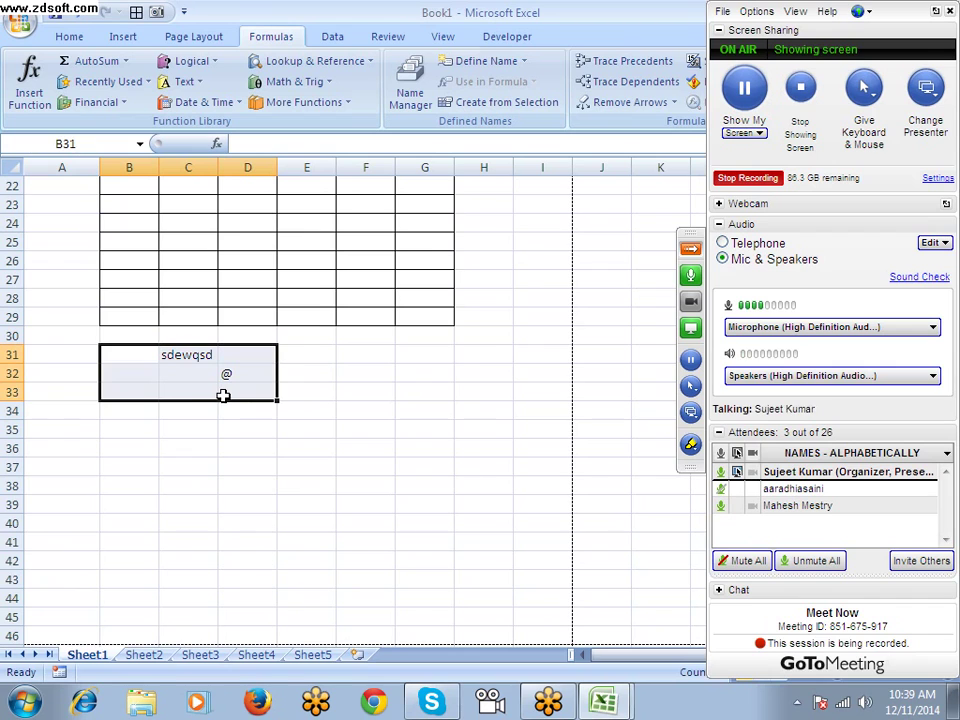
Collapse the meeting control panel and close both Book1 and Book2 without saving changes.
click(687, 258)
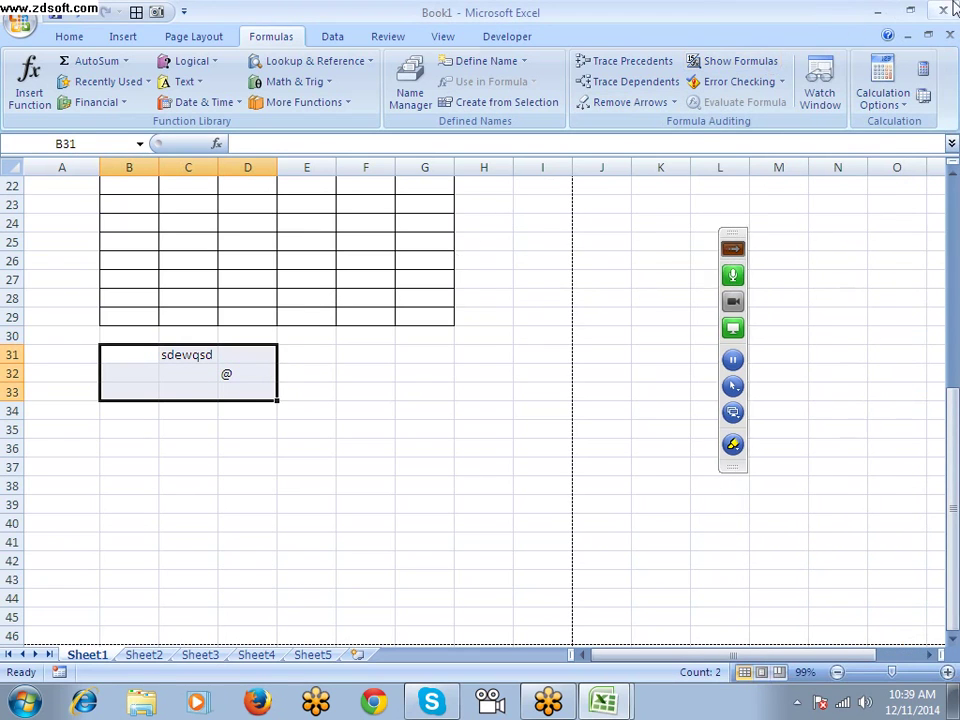
click(941, 12)
click(488, 399)
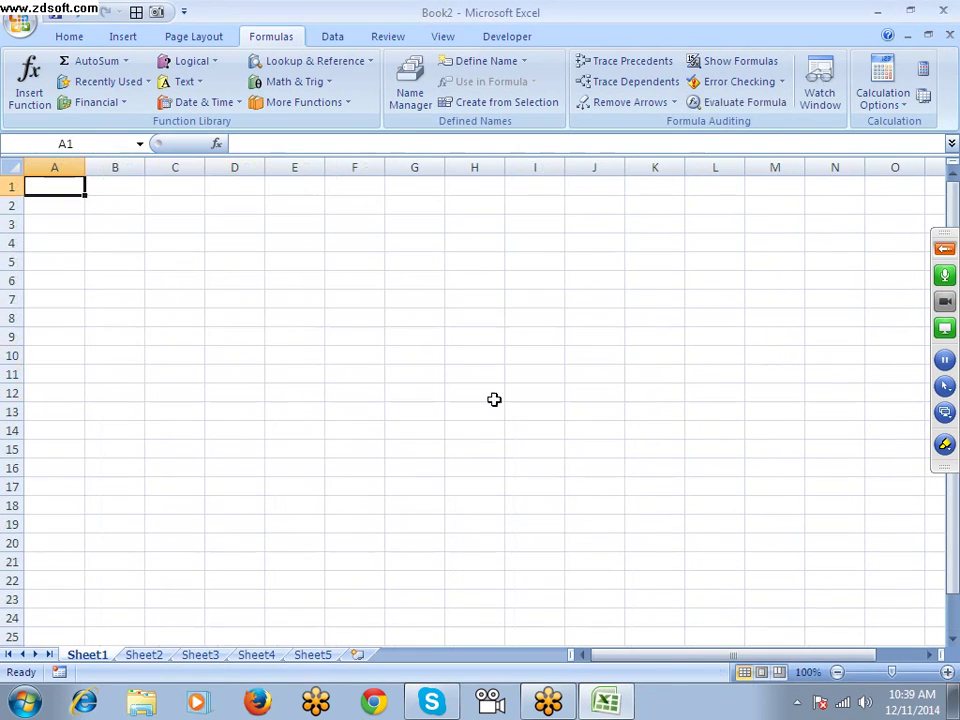
click(941, 12)
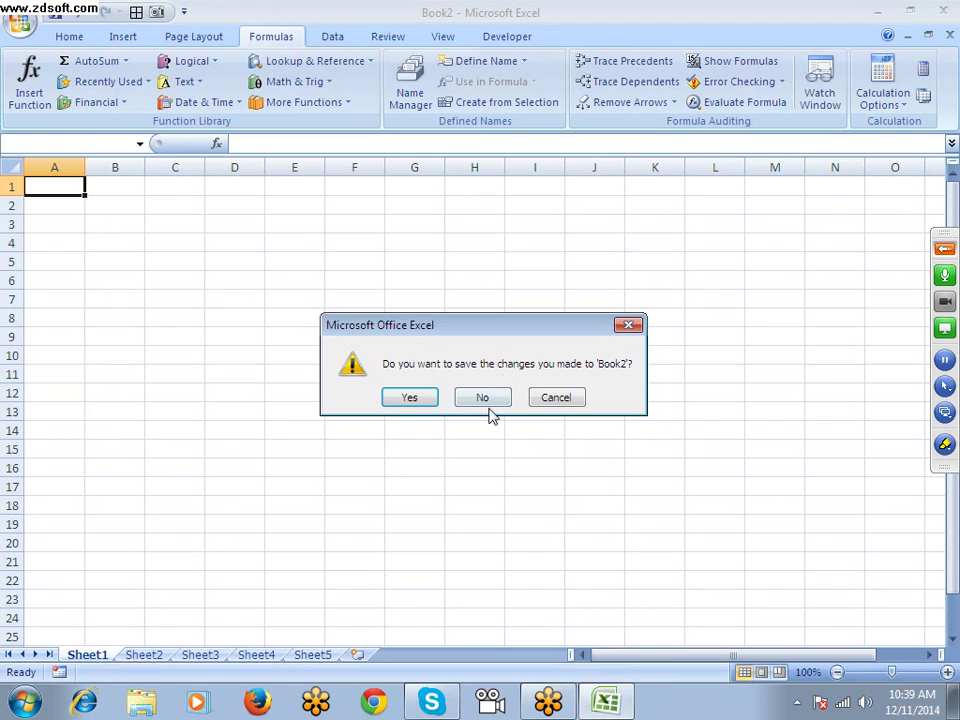
click(490, 400)
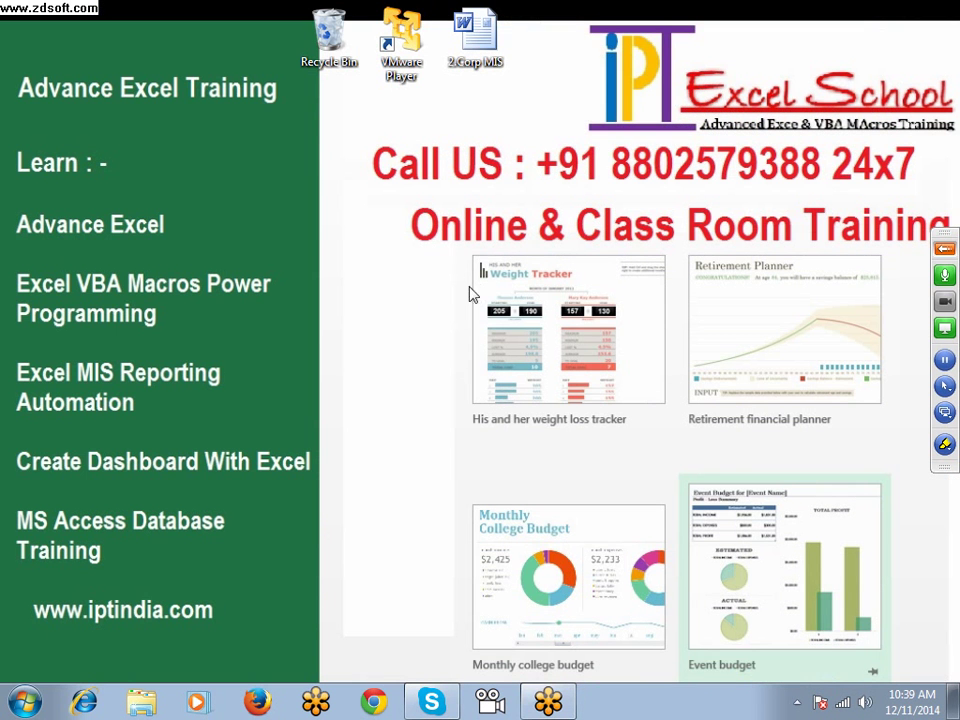
Switch to Windows Explorer, go to the Documents library, and show the Details properties of the 9-10 -1 workbook.
click(141, 702)
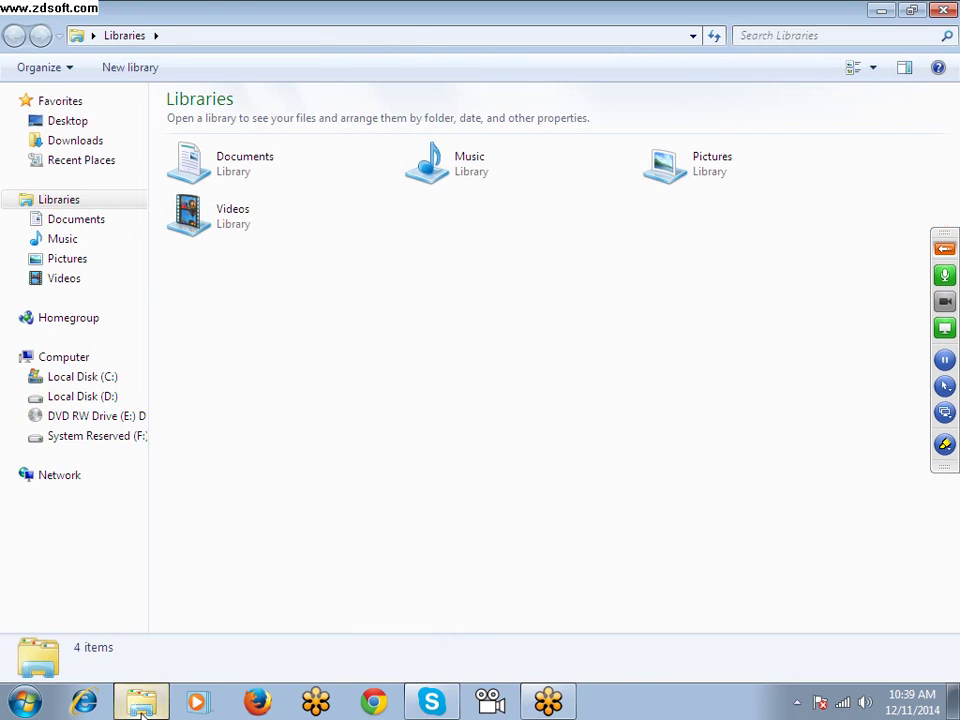
click(64, 219)
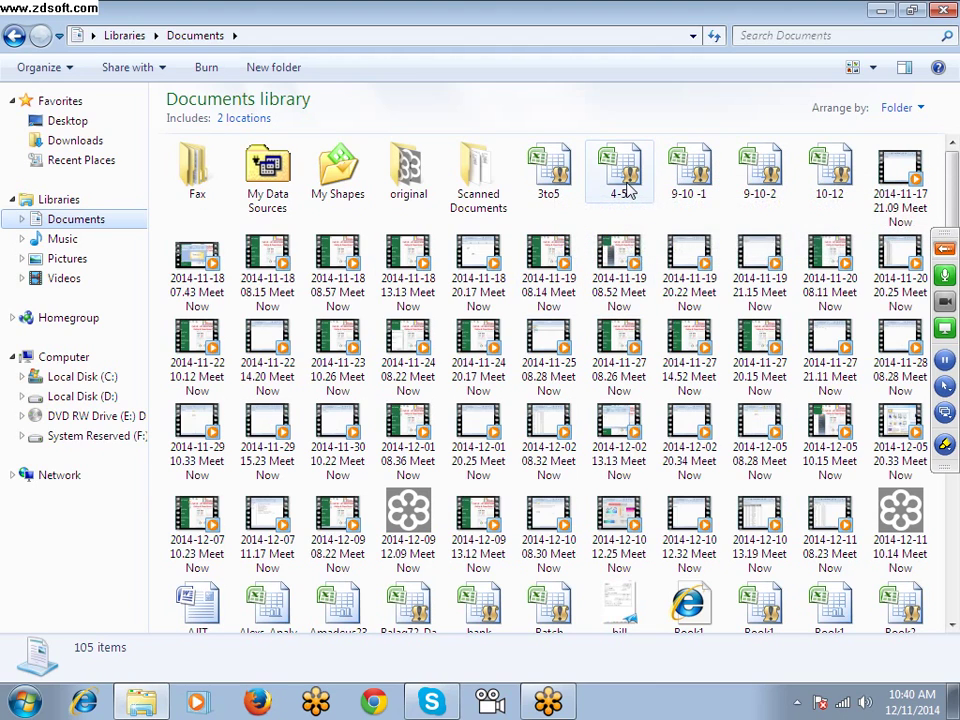
click(706, 178)
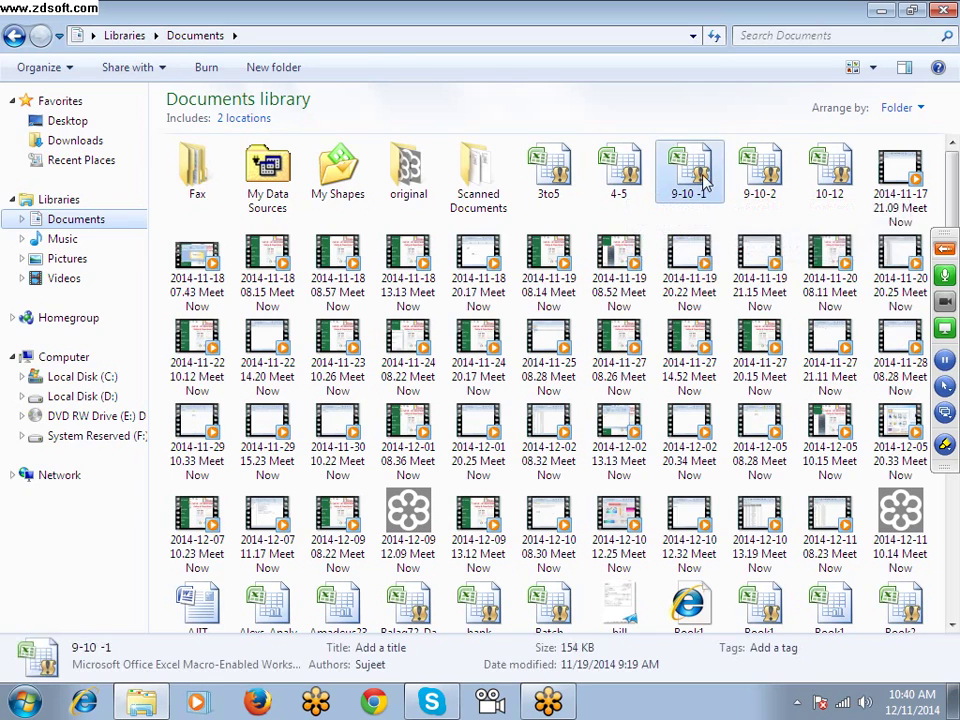
right_click(704, 176)
click(745, 581)
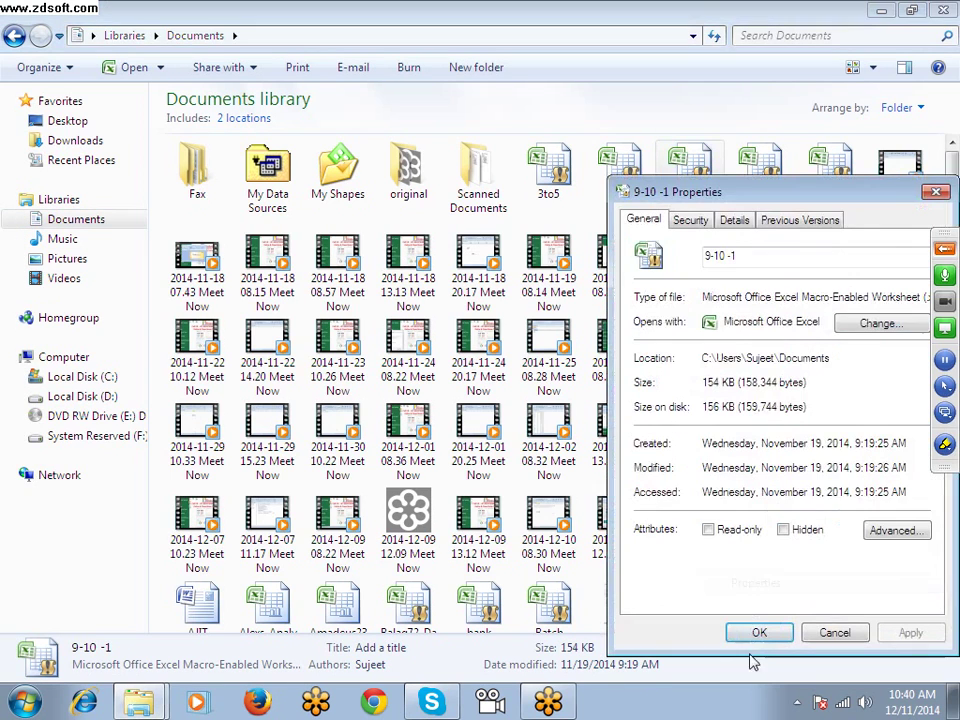
drag(747, 201, 372, 198)
click(366, 218)
Set the 9-10 -1 workbook's Title property to Dashboard Example, go through the other description fields, and apply the change.
click(370, 288)
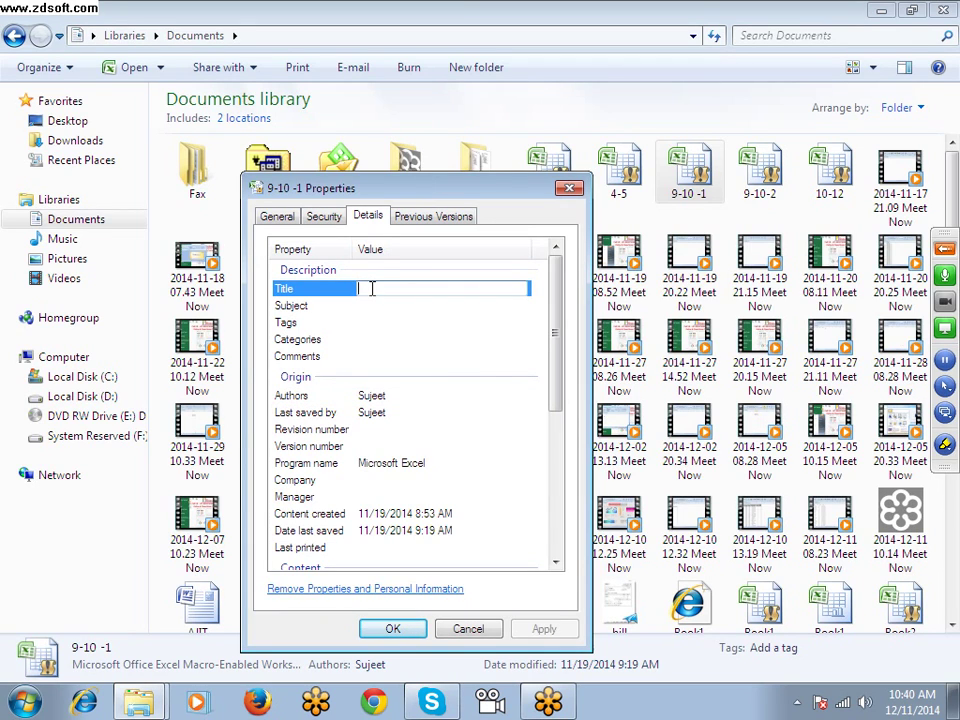
text(S)
click(375, 304)
click(372, 324)
click(376, 338)
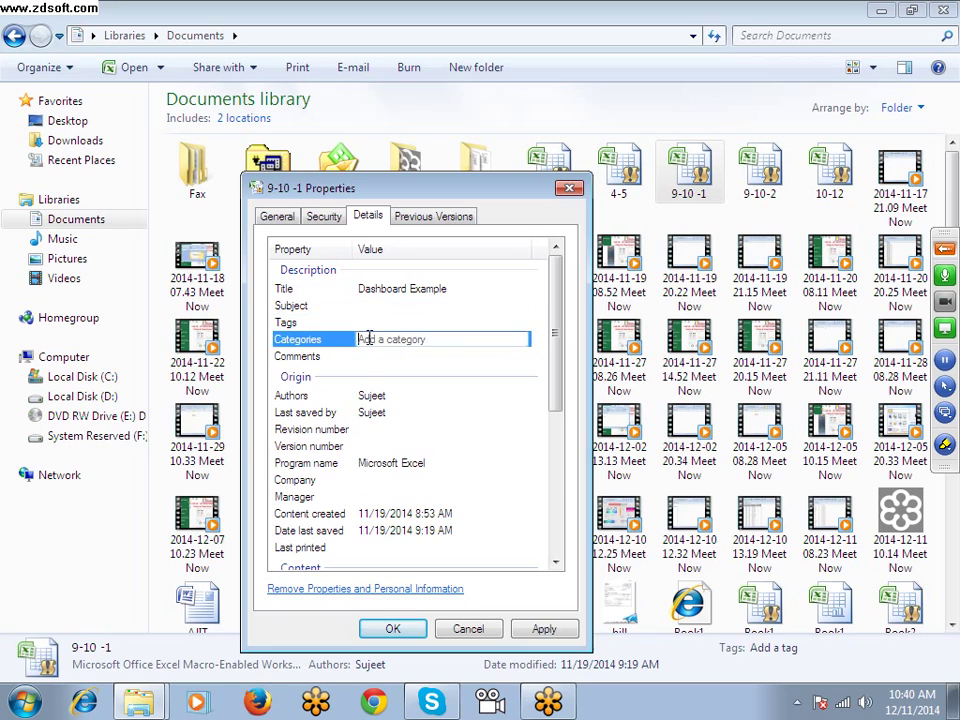
click(369, 357)
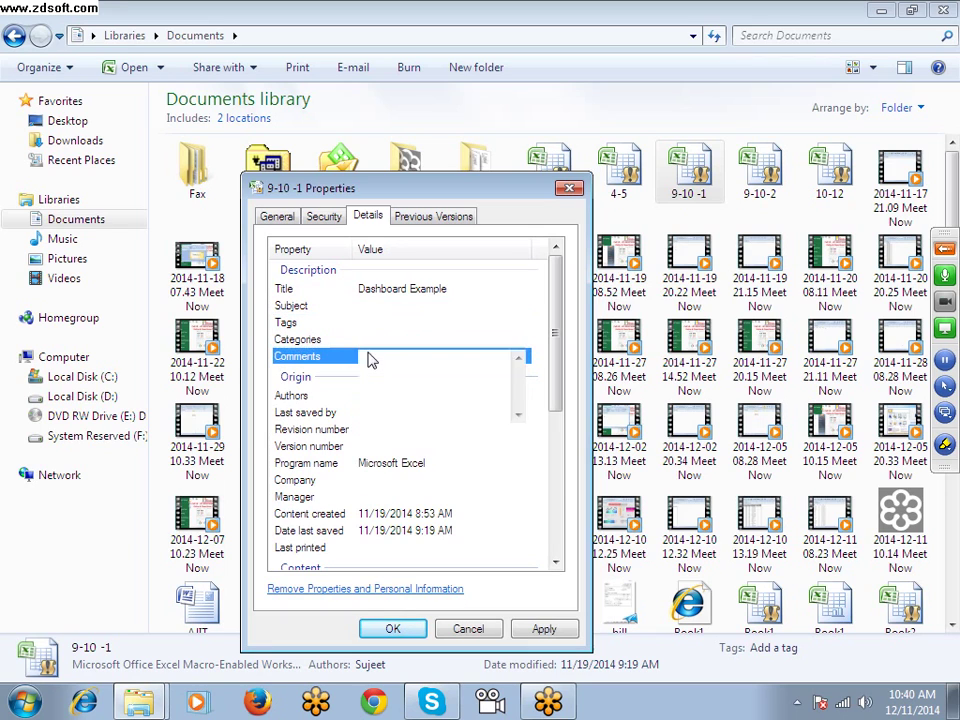
click(548, 631)
click(389, 632)
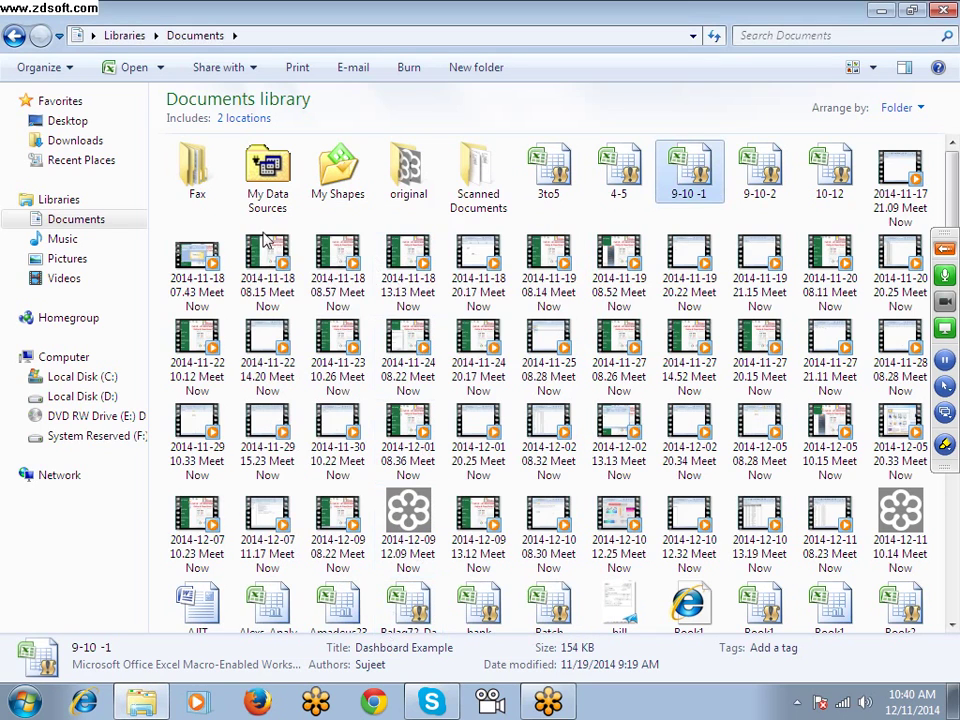
Refresh the Documents library, view the 9-10 -1 file's tooltip, and search the library for dash.
right_click(189, 223)
click(237, 326)
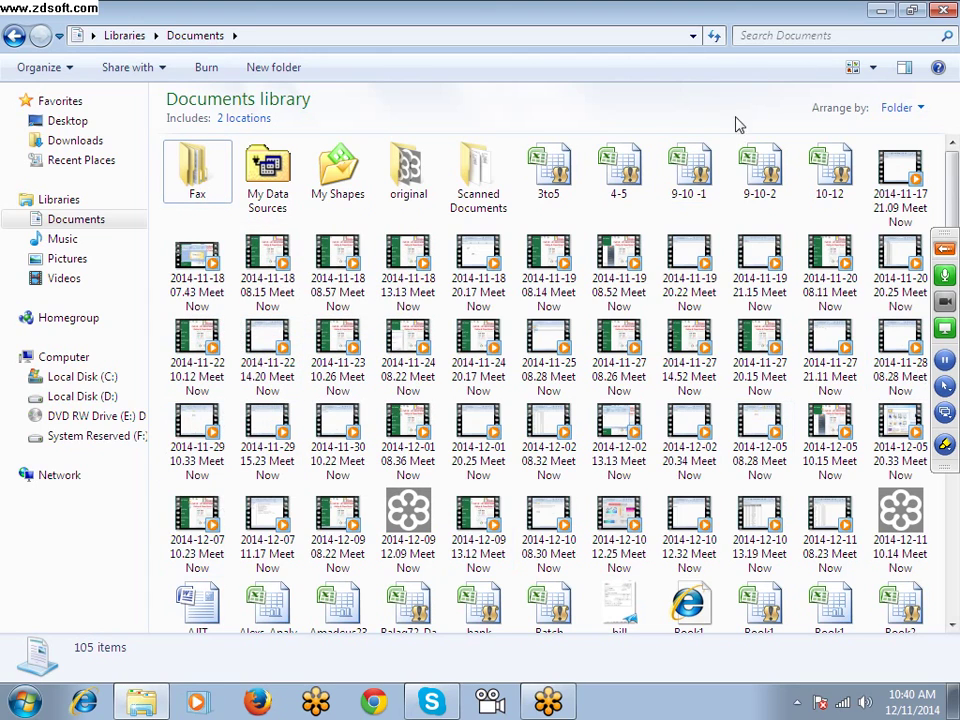
mouse_move(704, 163)
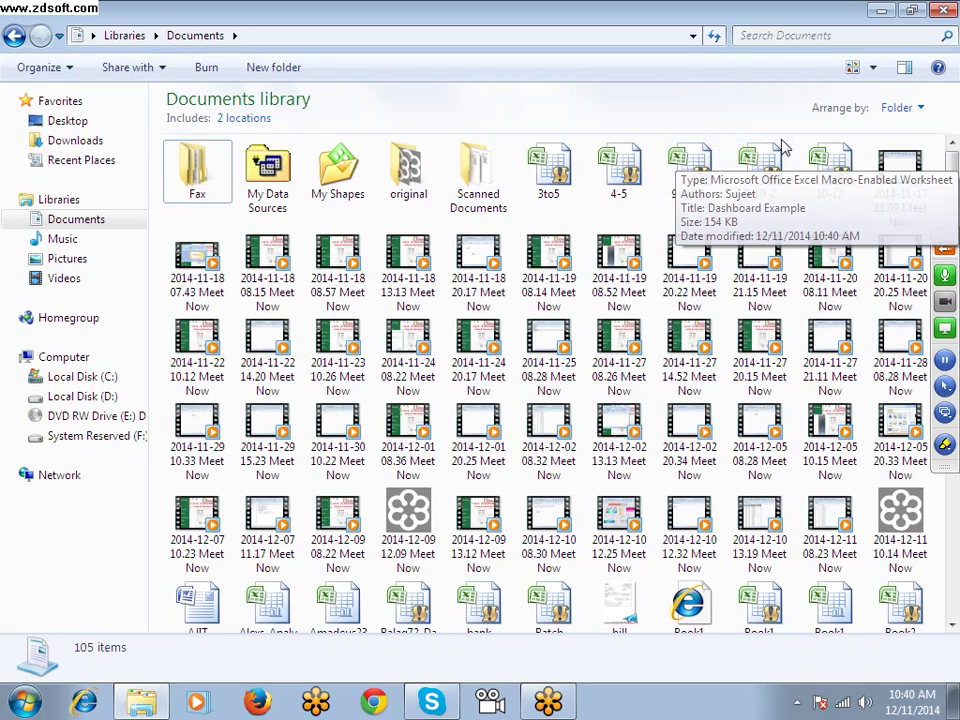
click(766, 35)
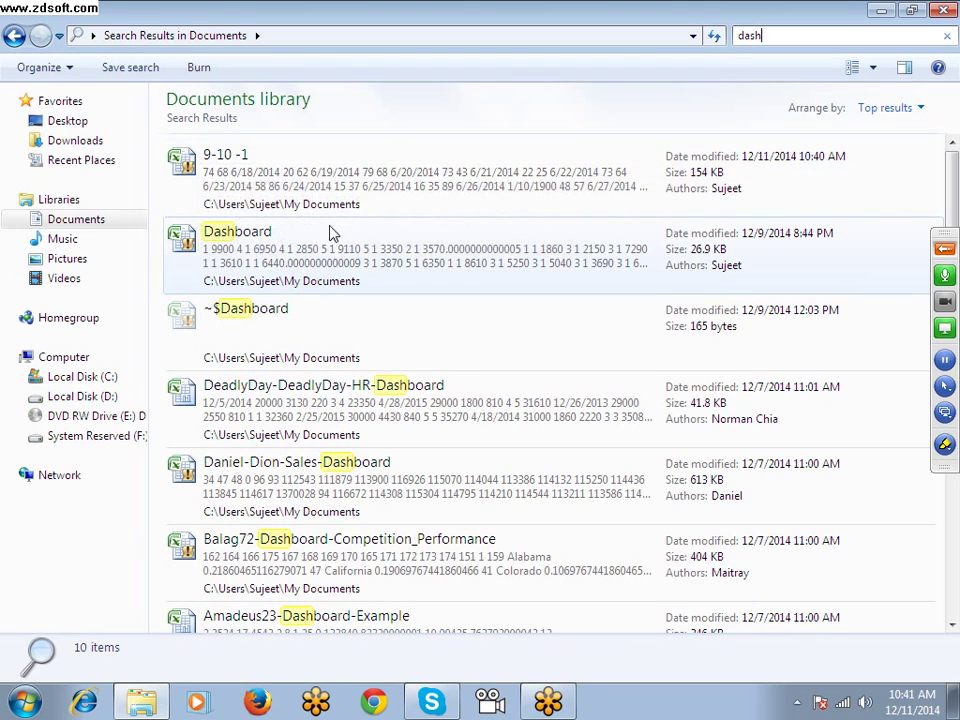
Review the Title in the Details properties of the 9-10 -1 search result and close the properties.
click(325, 203)
right_click(325, 203)
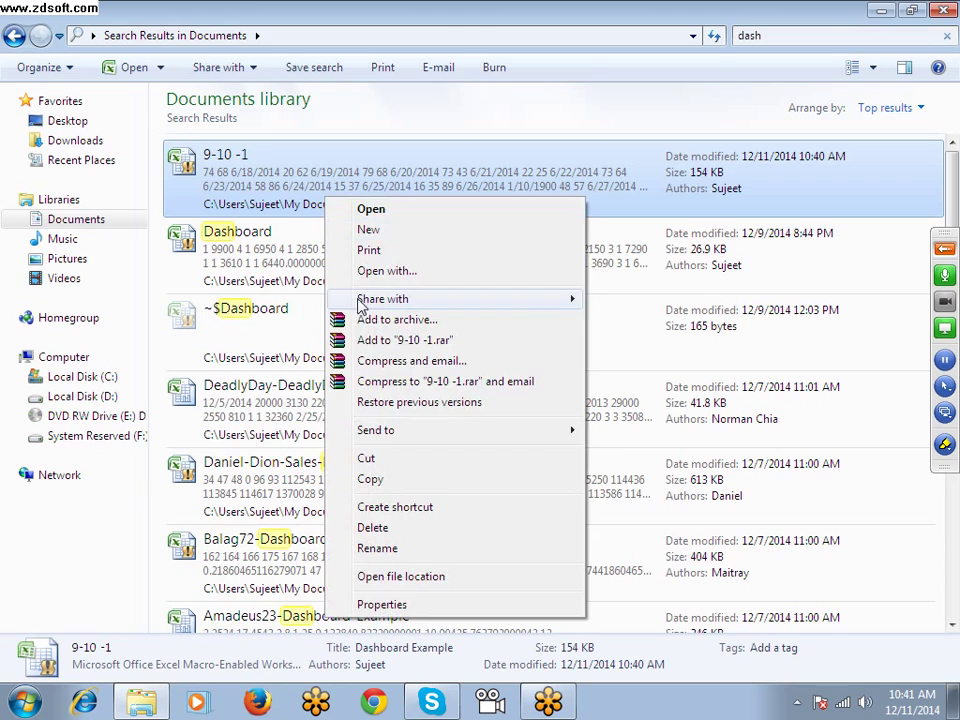
click(429, 615)
click(452, 241)
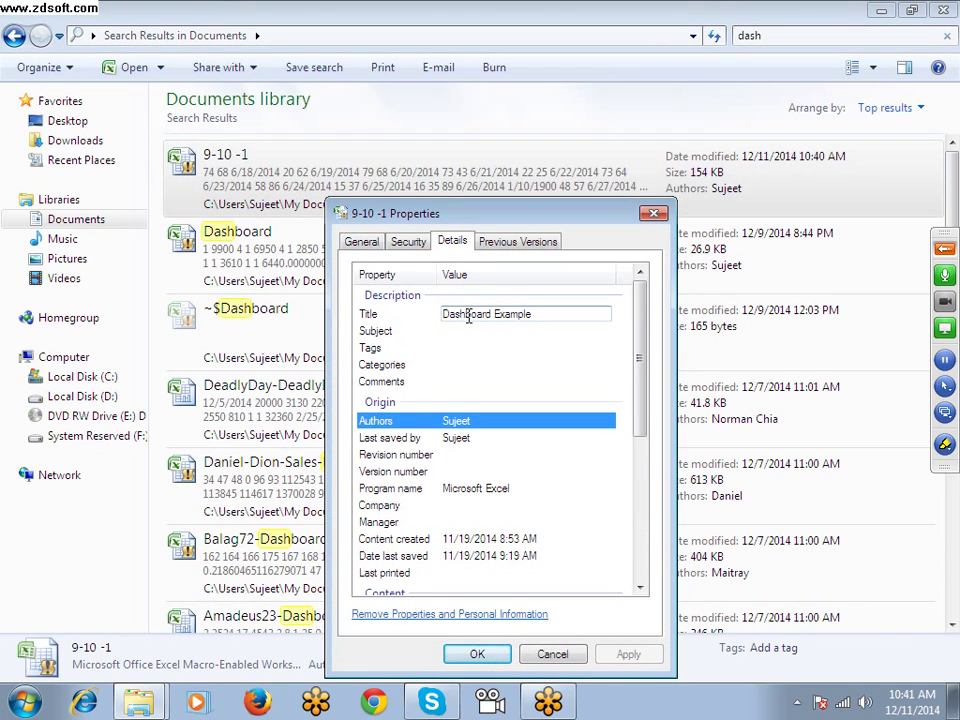
key(Return)
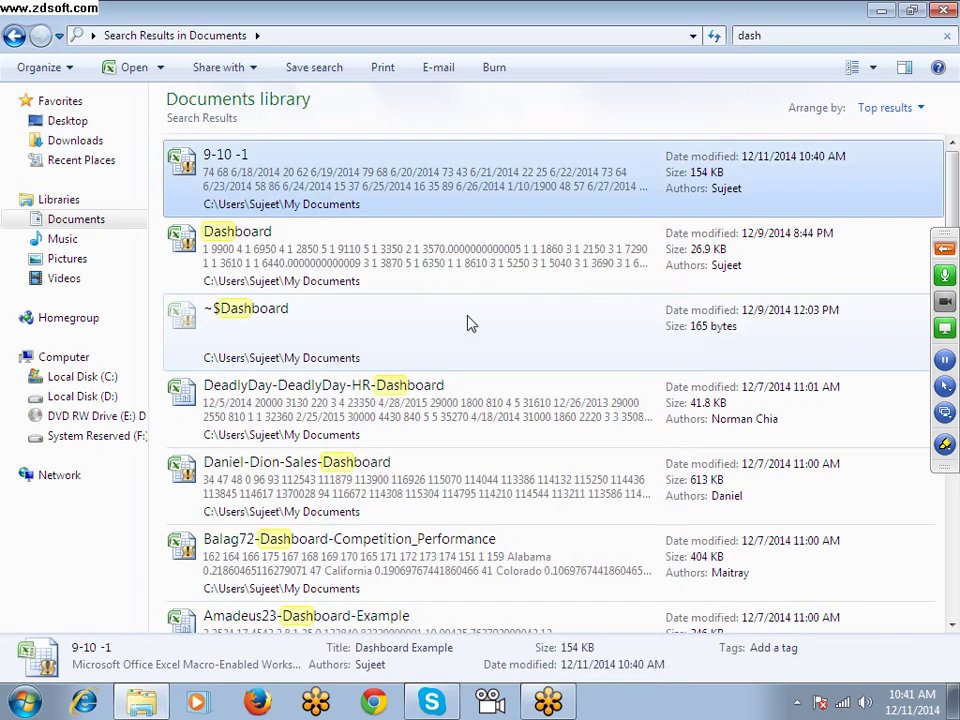
Close the Explorer window with the search results and refresh the desktop.
click(938, 12)
right_click(500, 190)
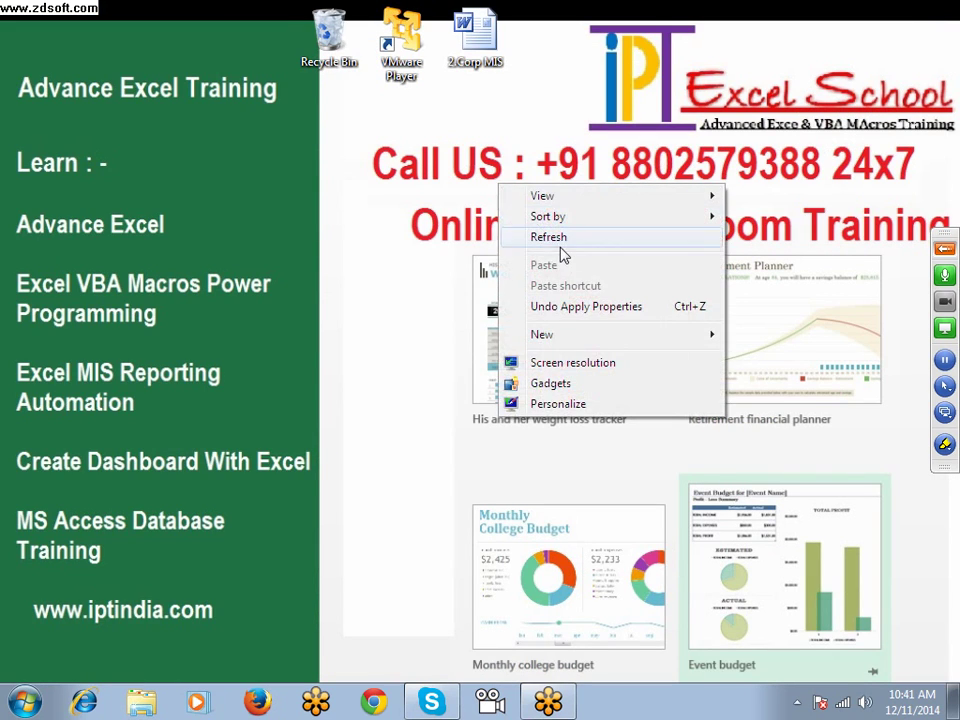
click(527, 236)
Empty the Recycle Bin and confirm the permanent deletion.
right_click(344, 58)
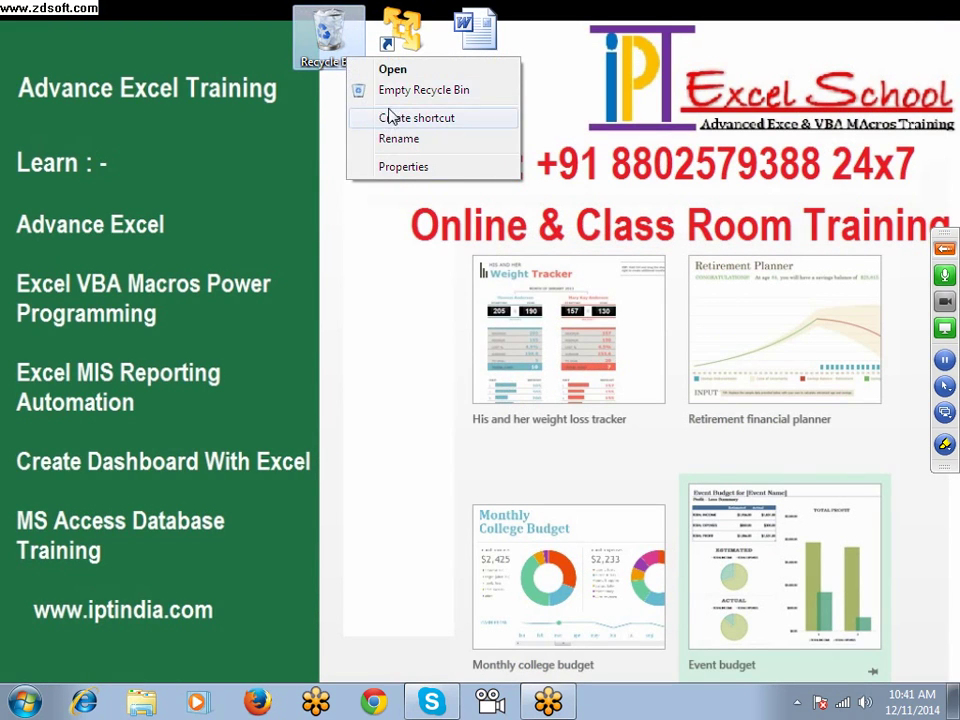
click(430, 90)
click(554, 364)
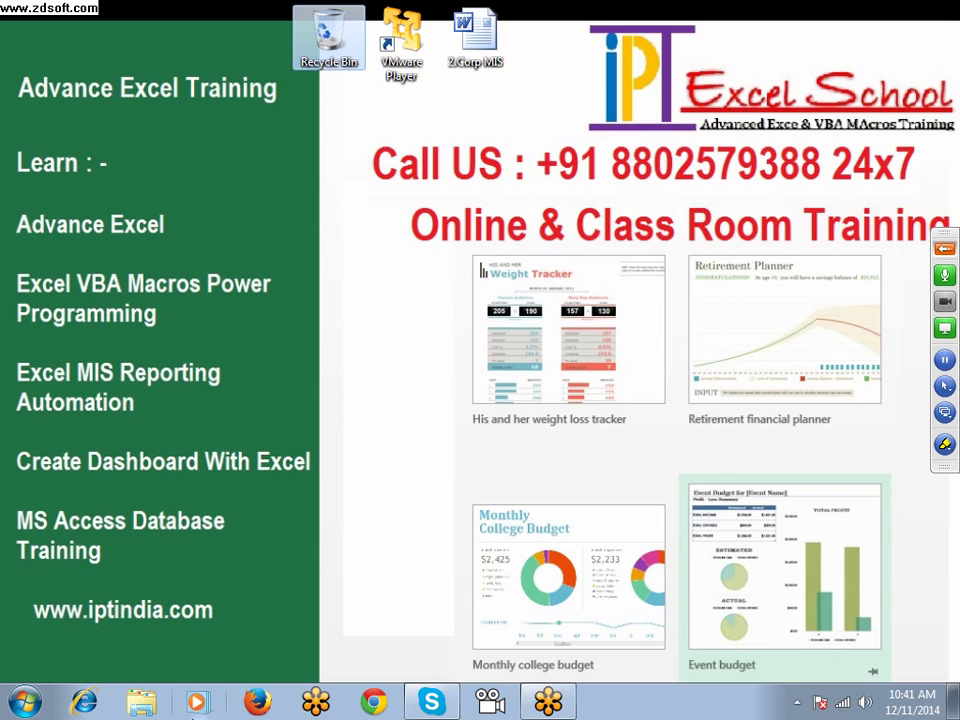
Open the Documents library, review the Details properties of the 3to5 workbook, and close the properties.
click(141, 703)
click(90, 238)
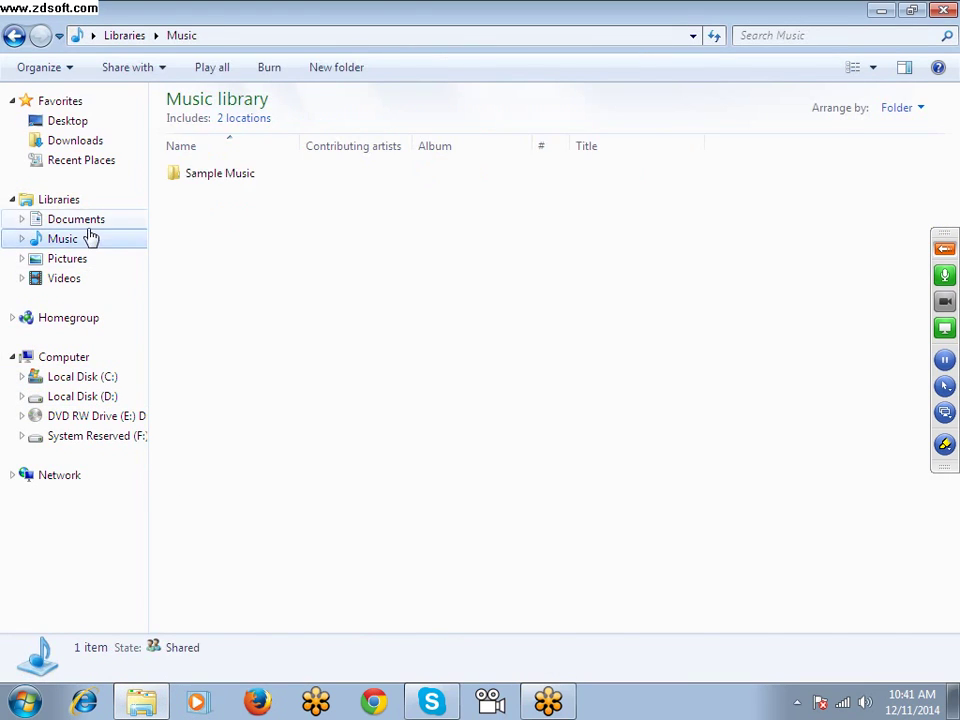
click(87, 222)
click(549, 178)
right_click(551, 182)
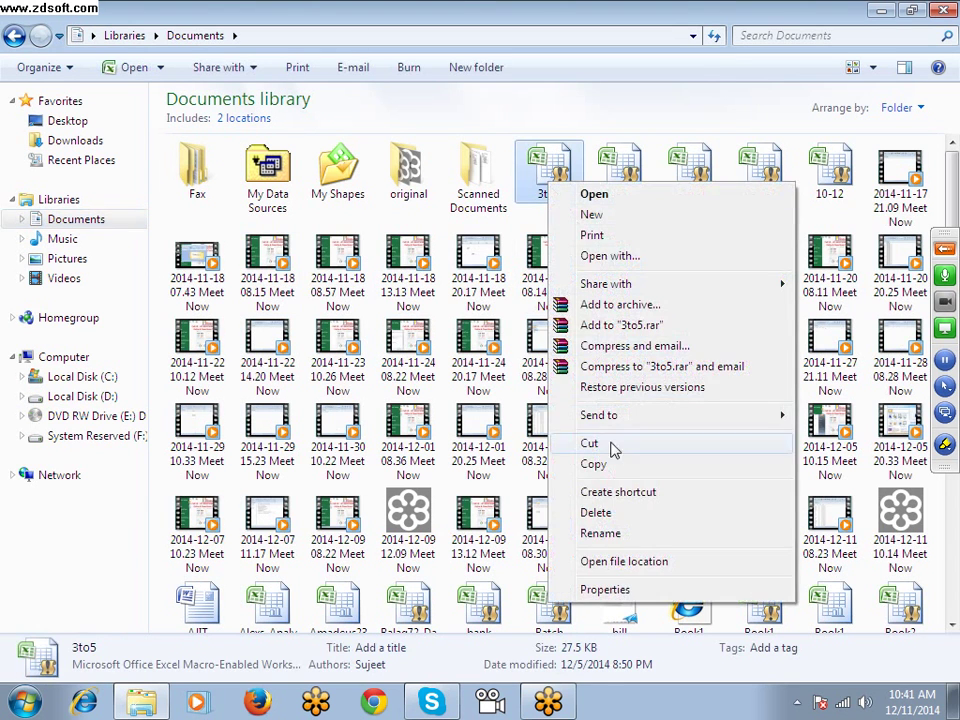
click(605, 590)
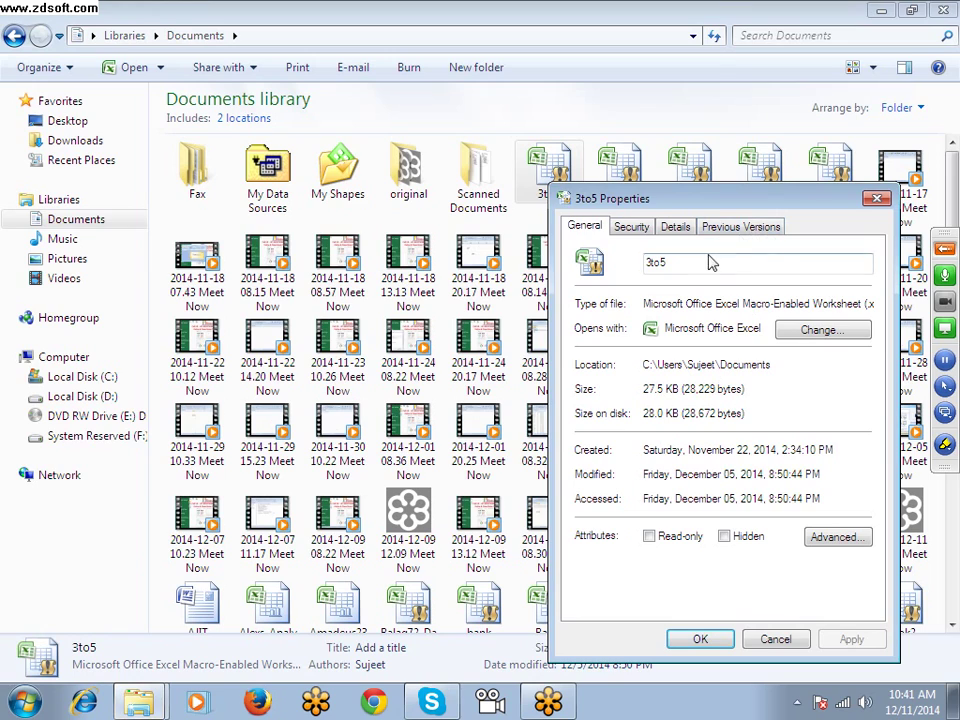
click(675, 226)
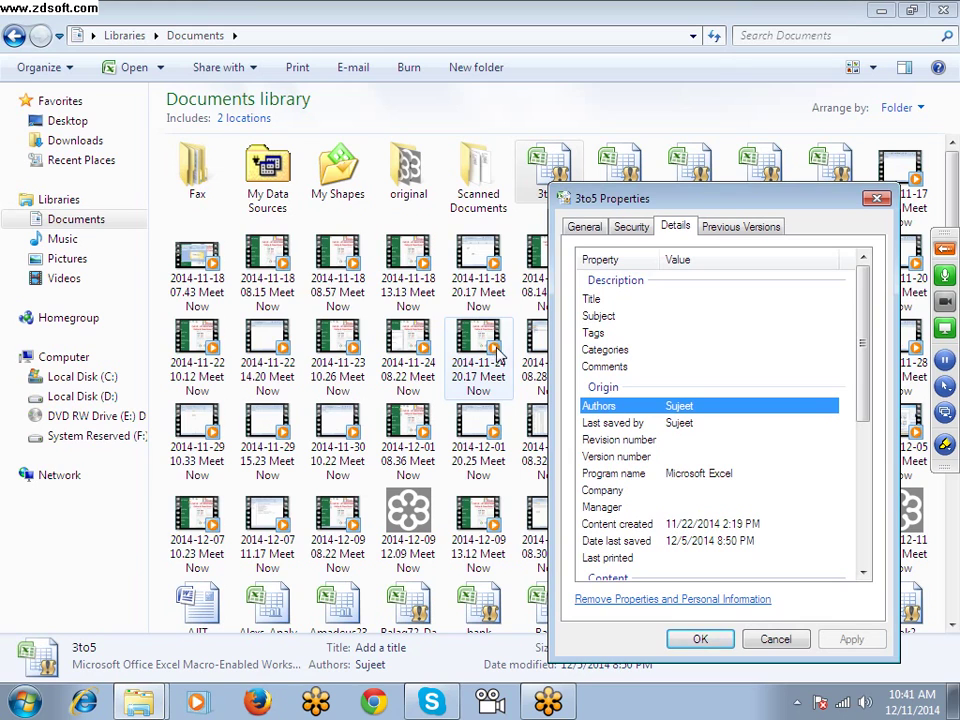
click(877, 199)
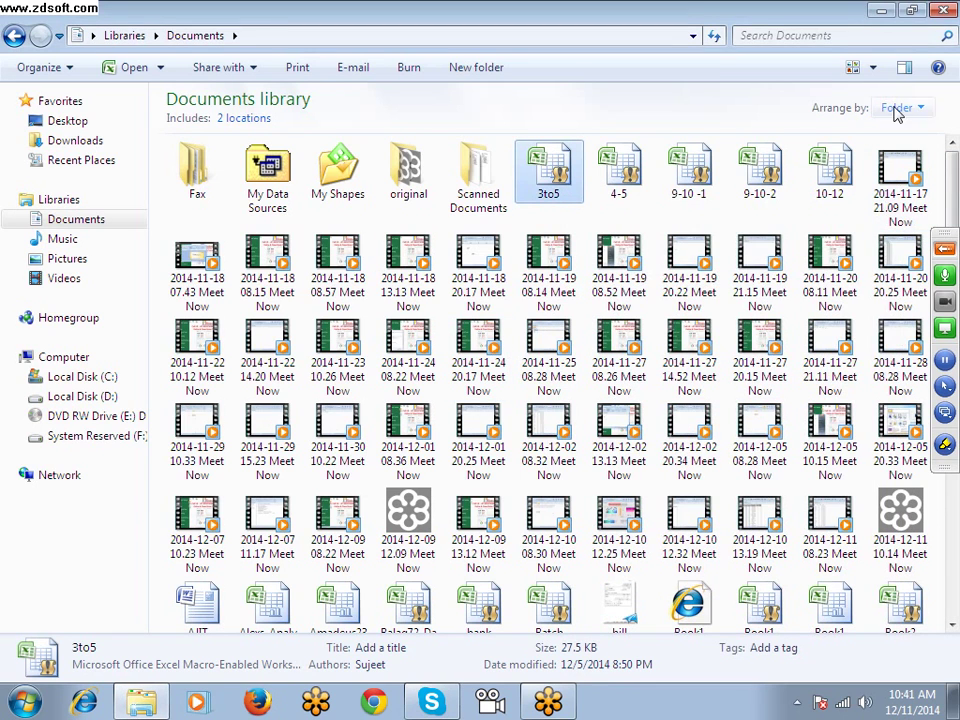
Close the Explorer window showing the Documents library and refresh the desktop.
click(943, 12)
right_click(435, 310)
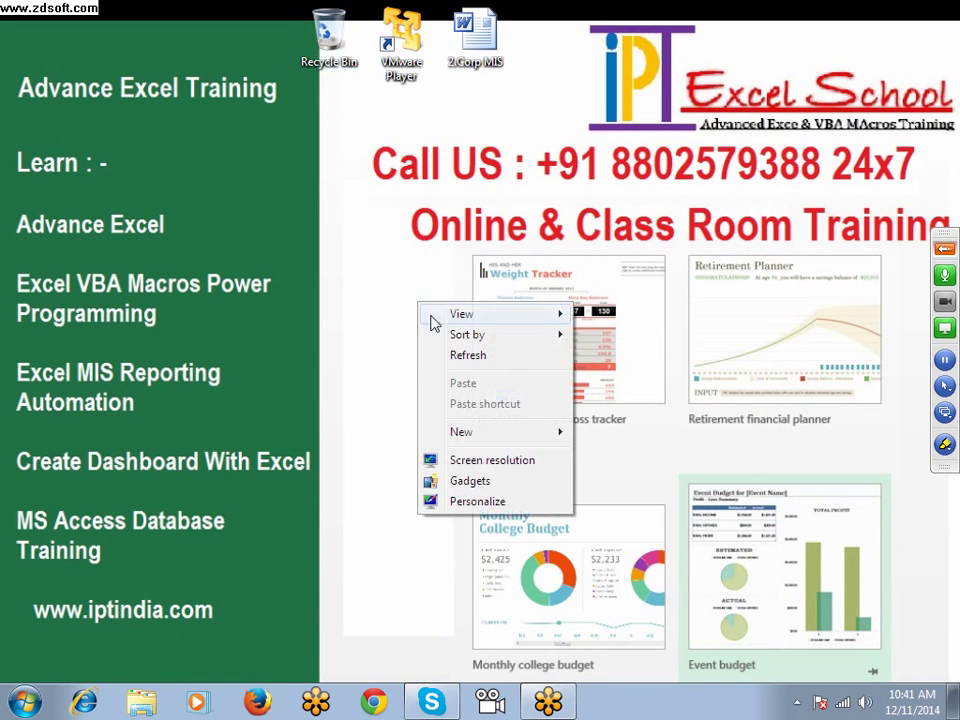
click(440, 361)
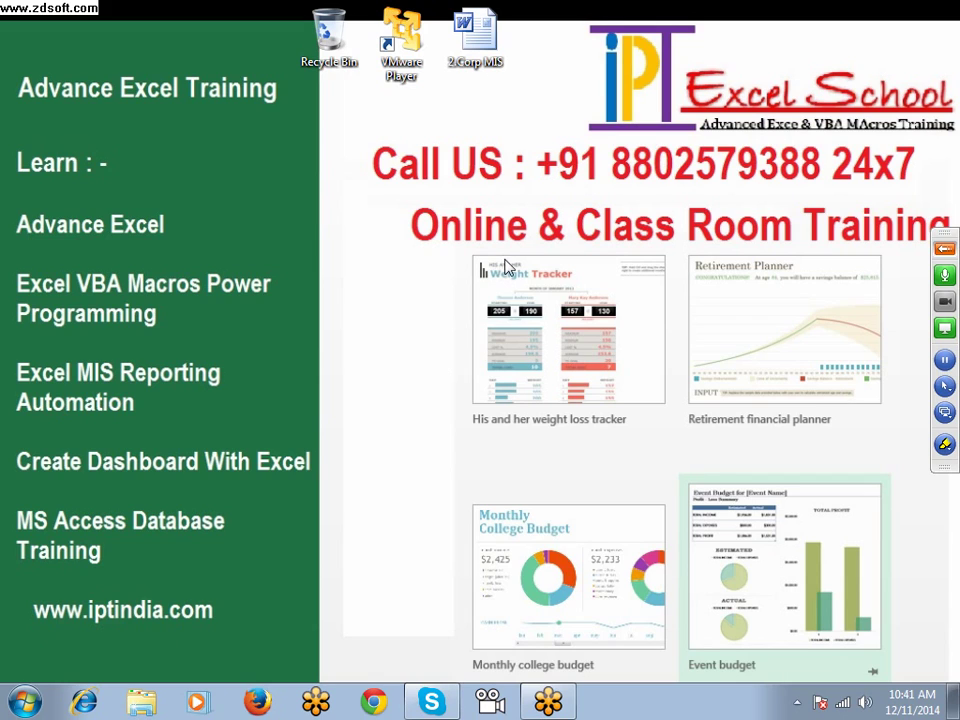
Open Windows Help and Support, search for shortcut, and show the Keyboard shortcuts topic in a maximized window.
key(F1)
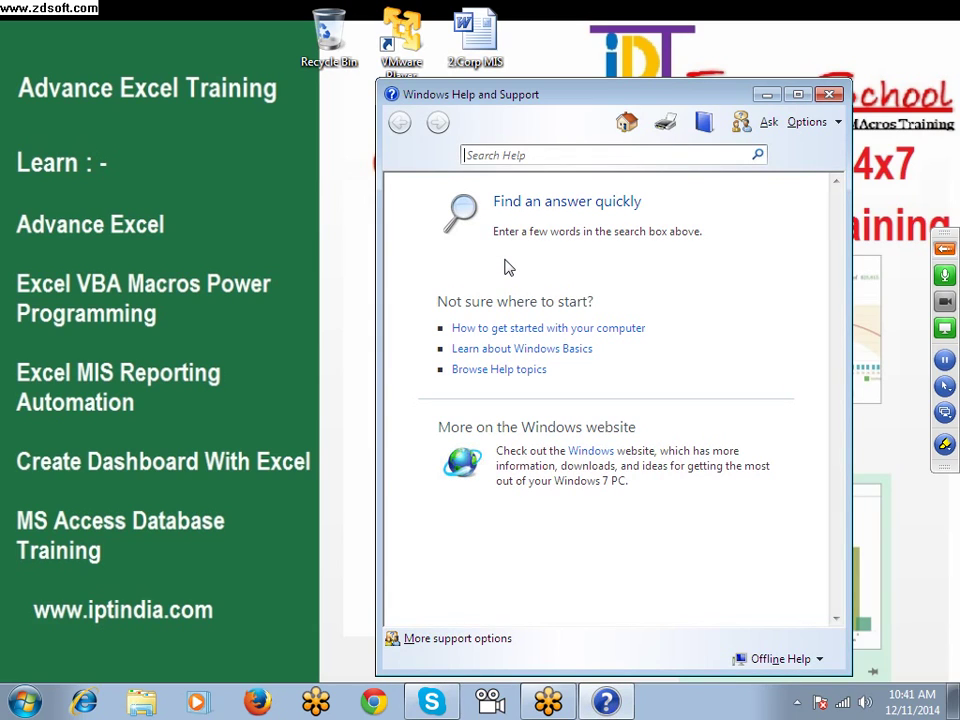
text(shortcut)
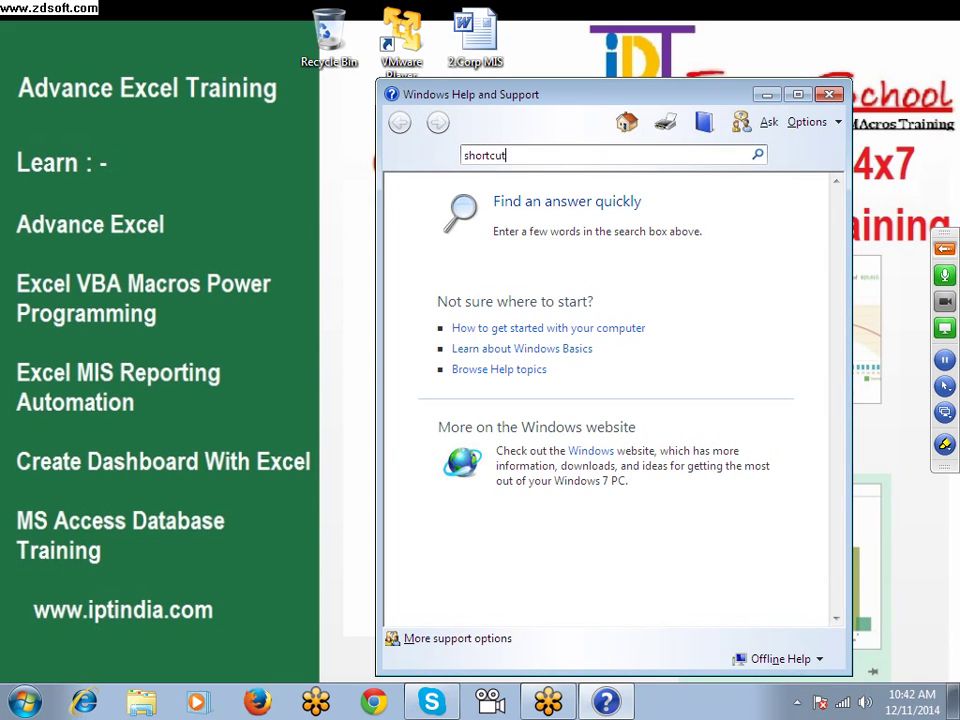
key(Return)
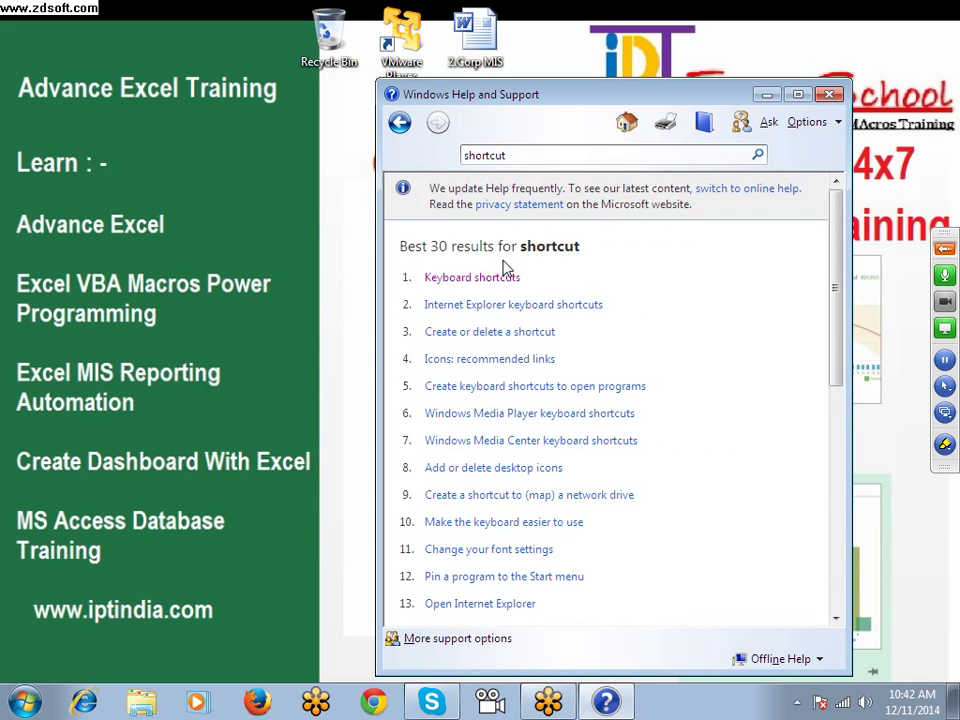
click(493, 280)
scroll(675, 188, down, 4)
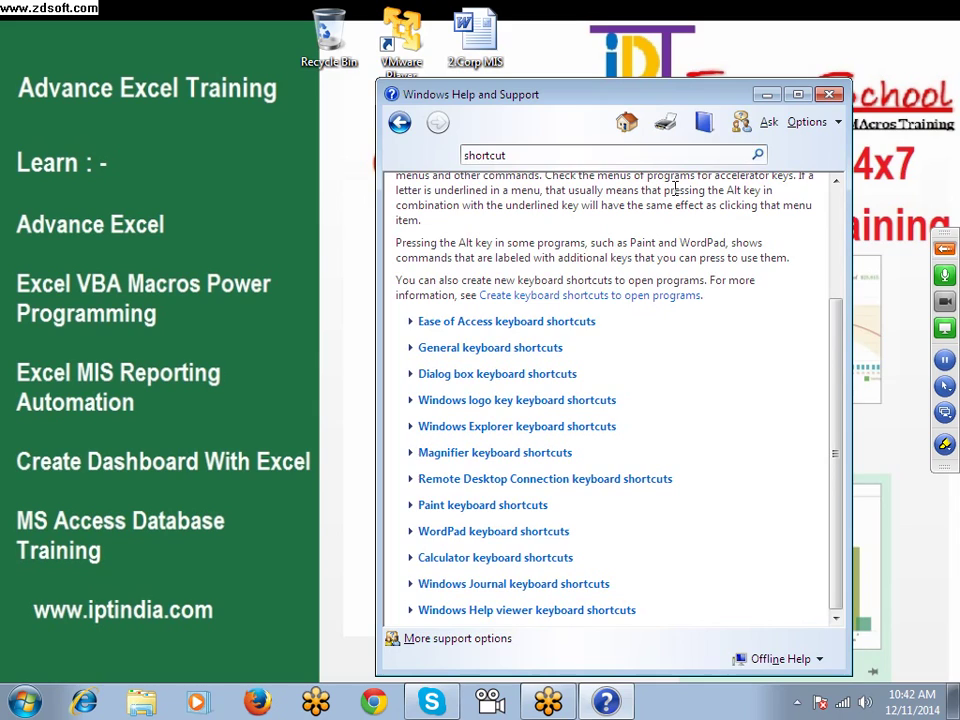
click(798, 94)
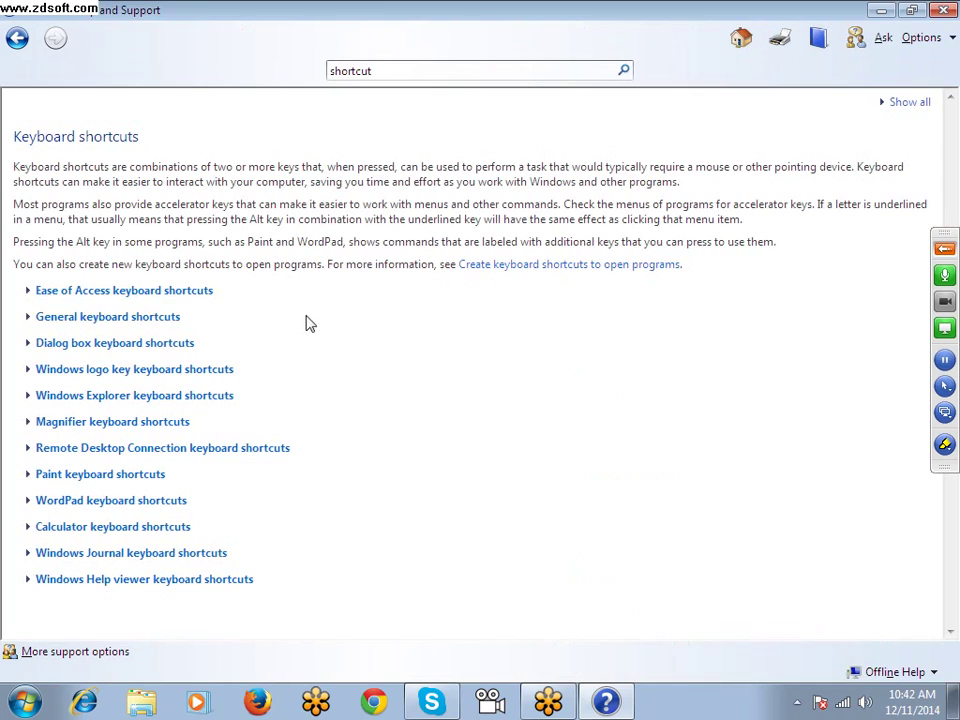
Expand and browse the Ease of Access, General, Dialog box, and Windows logo key keyboard shortcut sections.
click(103, 293)
scroll(122, 396, down, 3)
click(108, 361)
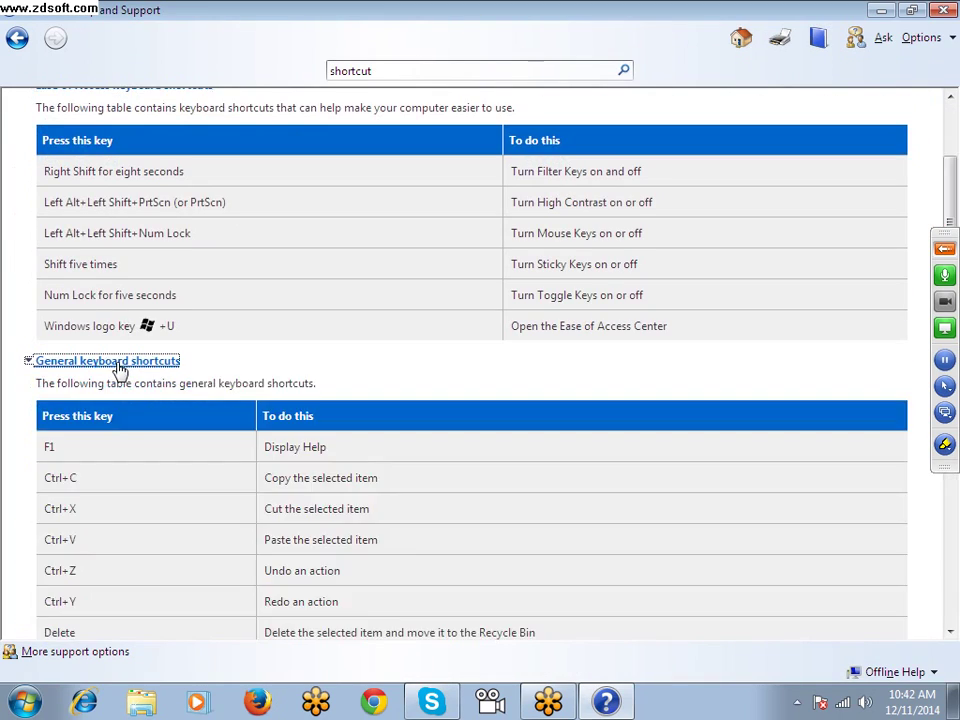
scroll(118, 370, down, 12)
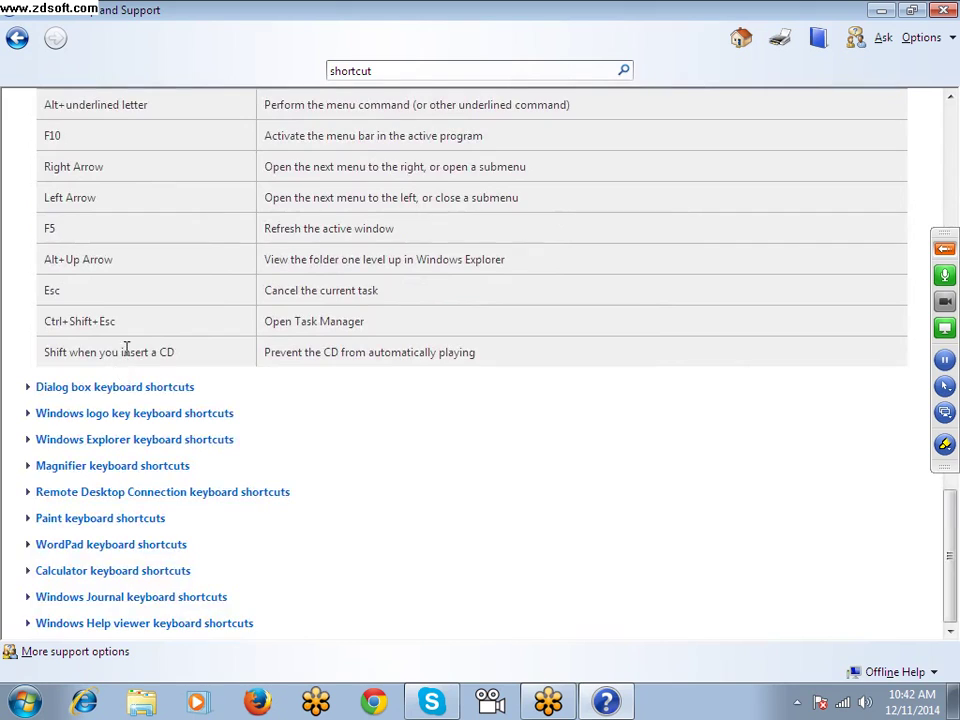
click(118, 390)
scroll(118, 392, down, 8)
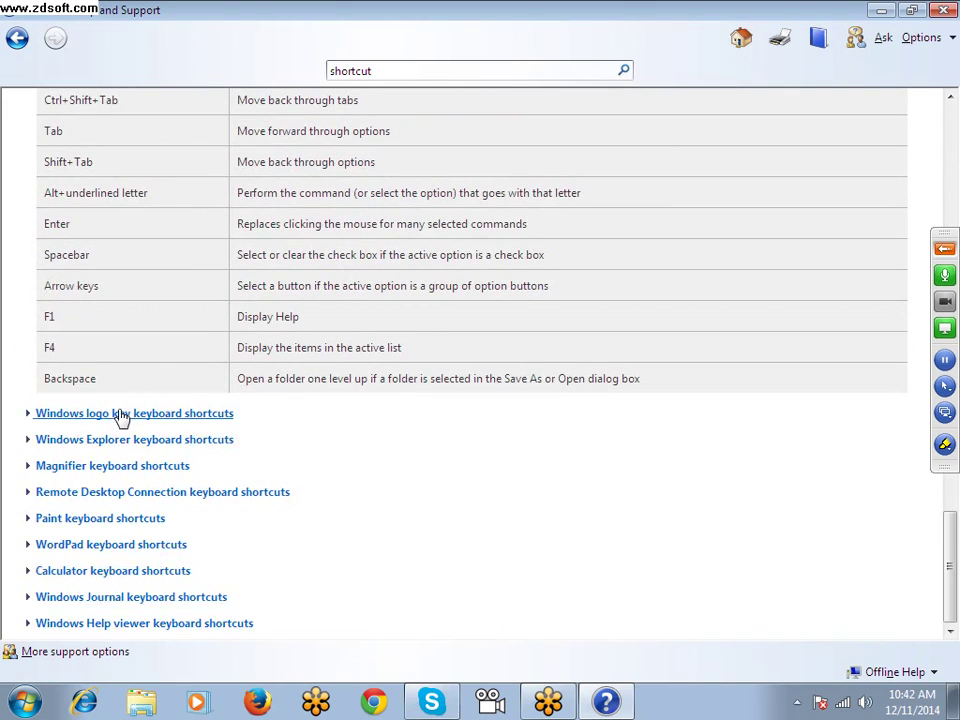
click(122, 415)
scroll(415, 312, down, 5)
scroll(400, 318, down, 5)
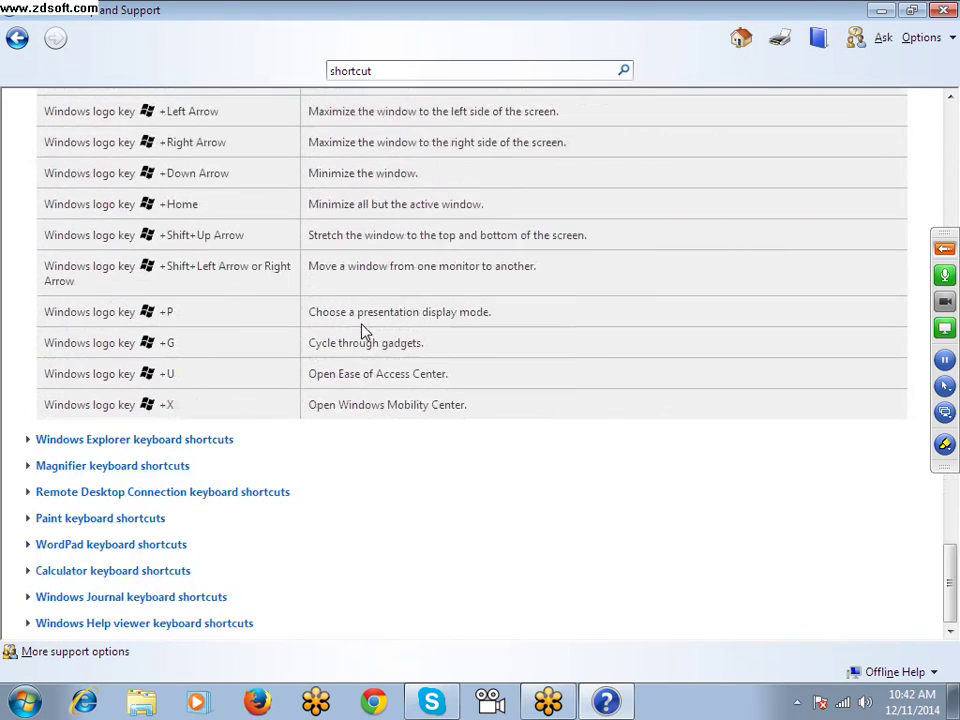
Expand and browse the Windows Explorer, Magnifier, and Remote Desktop Connection keyboard shortcut sections.
click(165, 442)
scroll(172, 432, down, 8)
scroll(172, 432, down, 1)
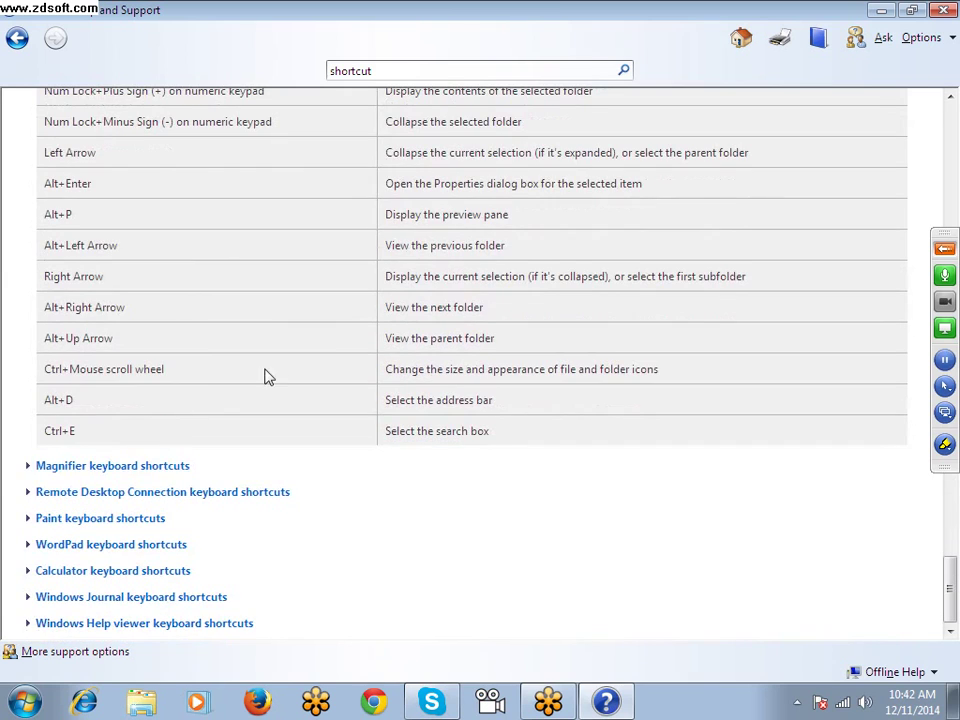
click(154, 465)
scroll(188, 432, down, 8)
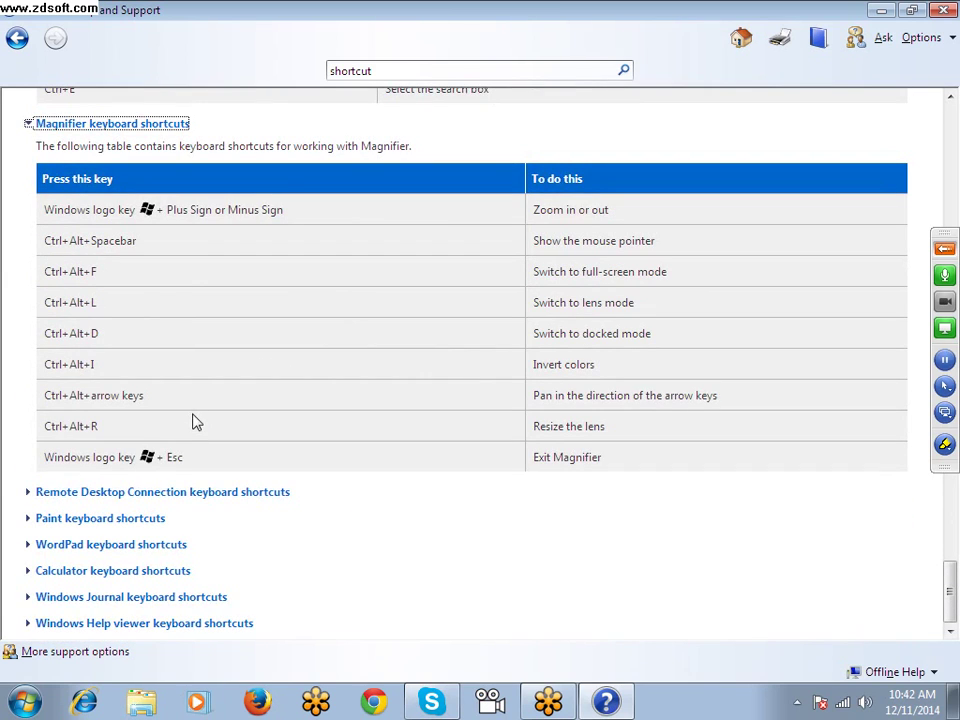
click(193, 494)
scroll(193, 480, down, 8)
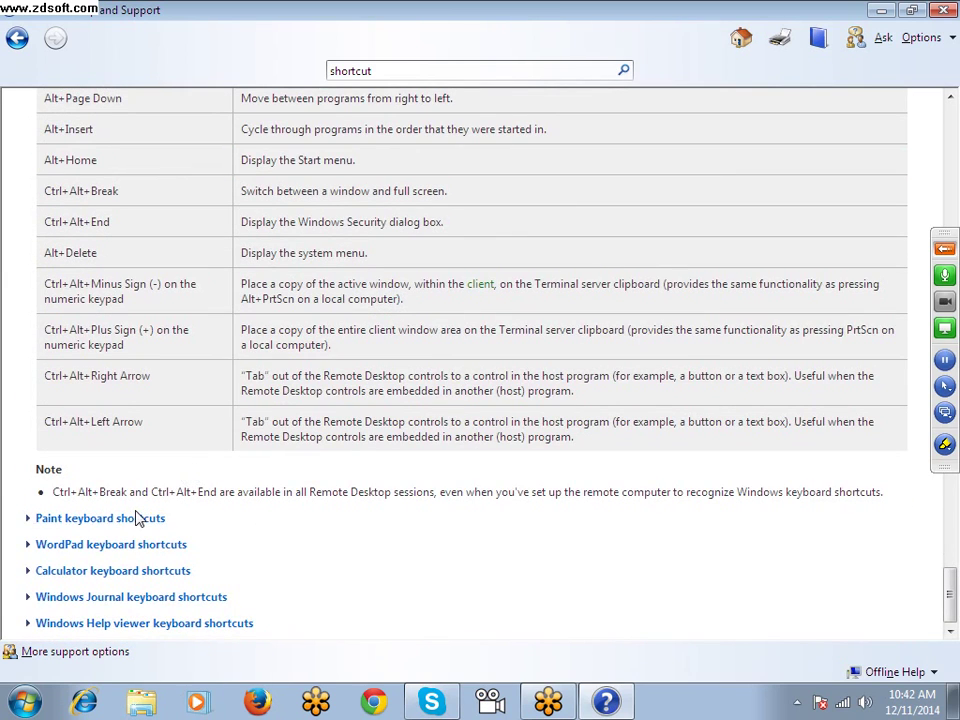
Return to the start of the Keyboard shortcuts topic and show all of its sections at once.
scroll(208, 467, up, 8)
drag(950, 558, 953, 143)
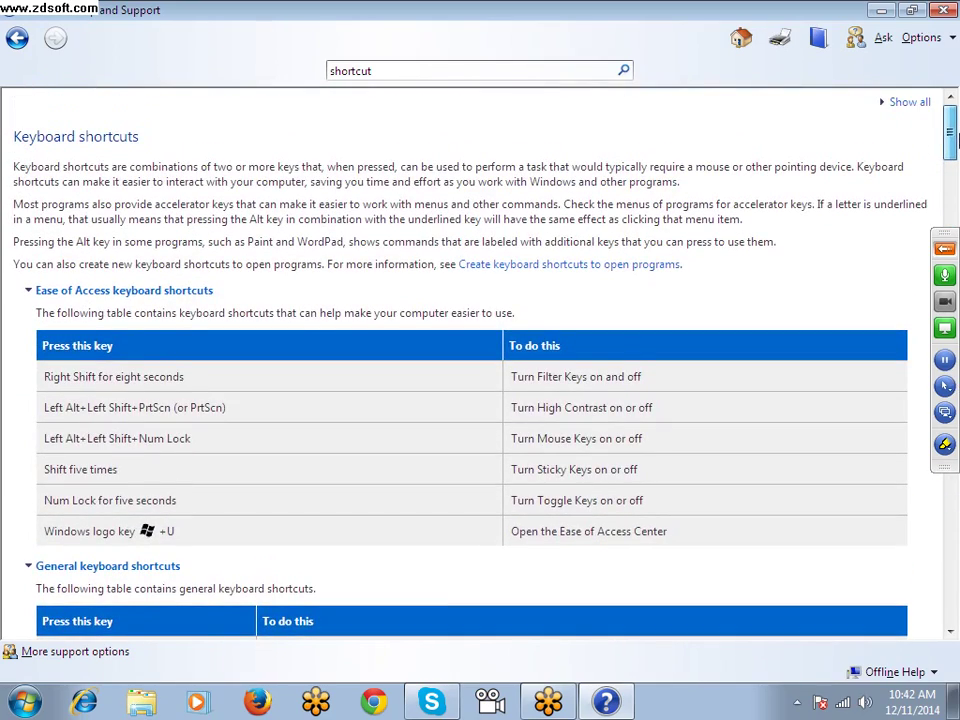
drag(957, 134, 955, 92)
click(912, 101)
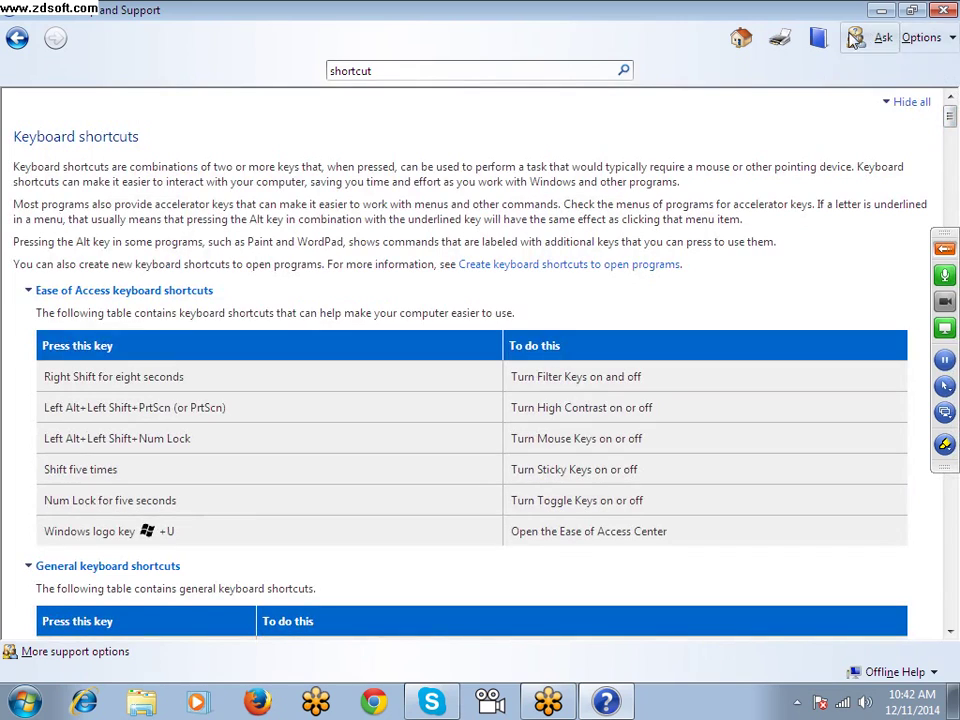
Print the topic with Microsoft XPS Document Writer to a file named Windows in the Documents library, and close the help window.
click(780, 37)
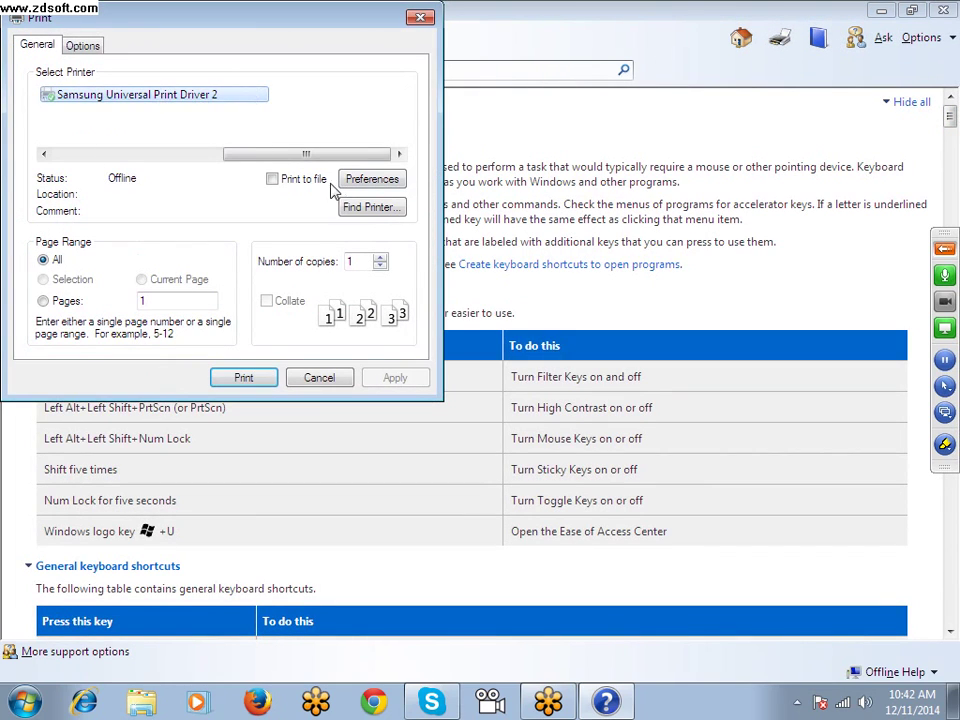
drag(291, 154, 133, 154)
click(135, 126)
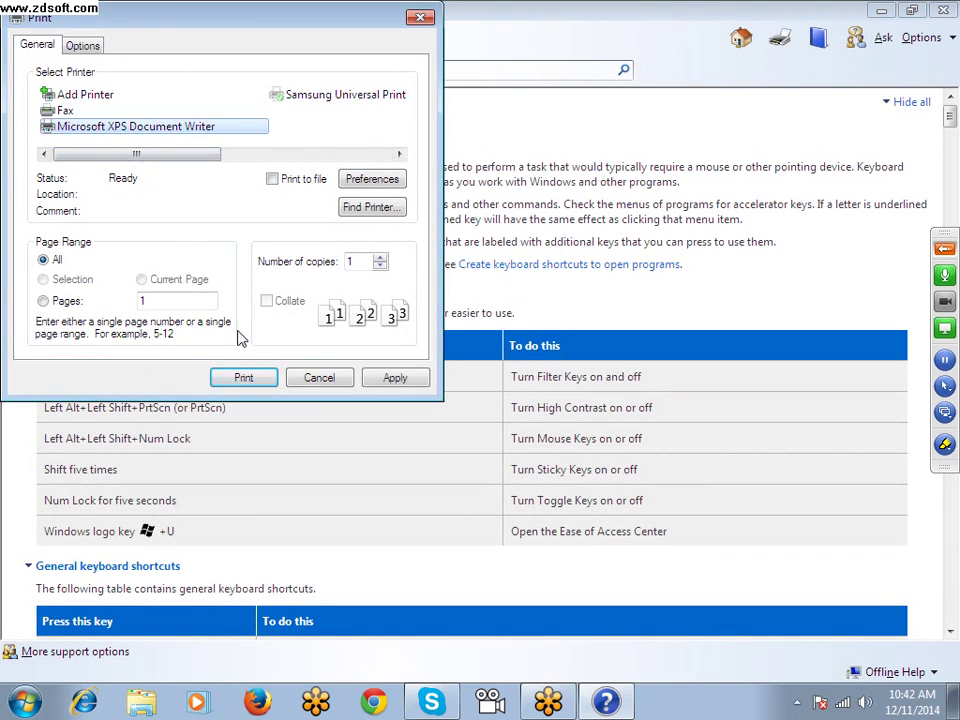
click(244, 378)
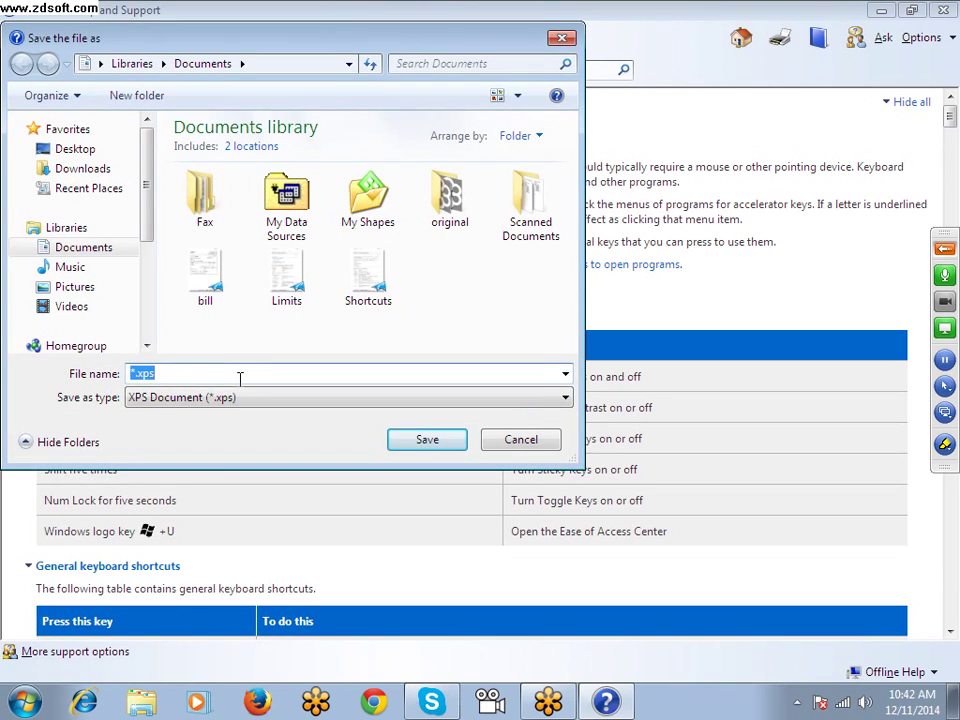
text(Windows)
click(424, 441)
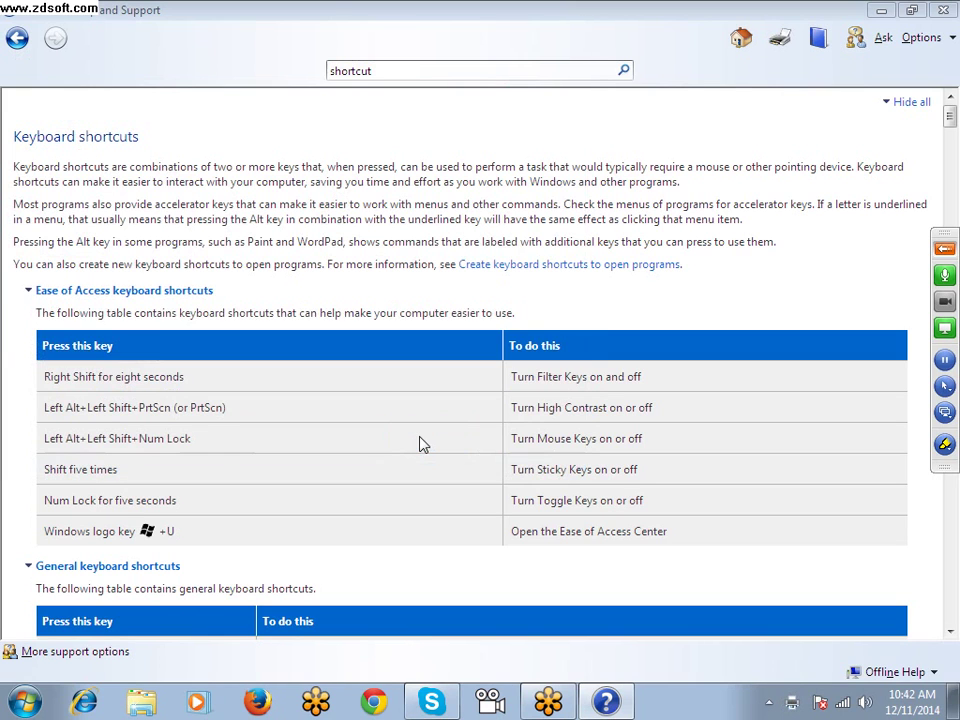
click(940, 12)
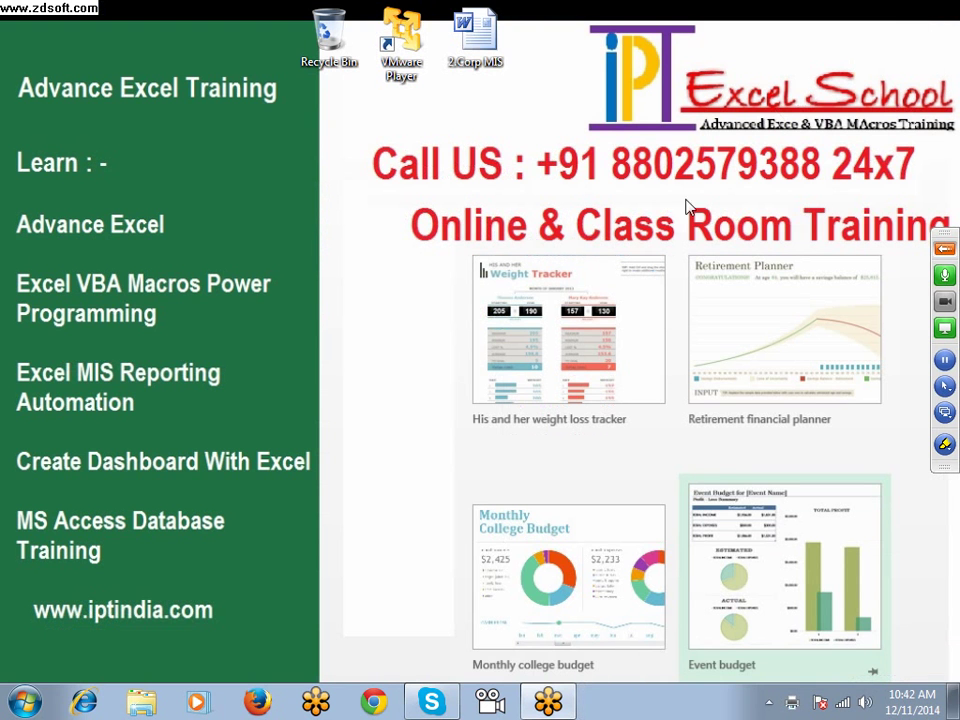
Switch to Firefox, dismiss the default browser prompt, and open the Gmail inbox.
click(258, 700)
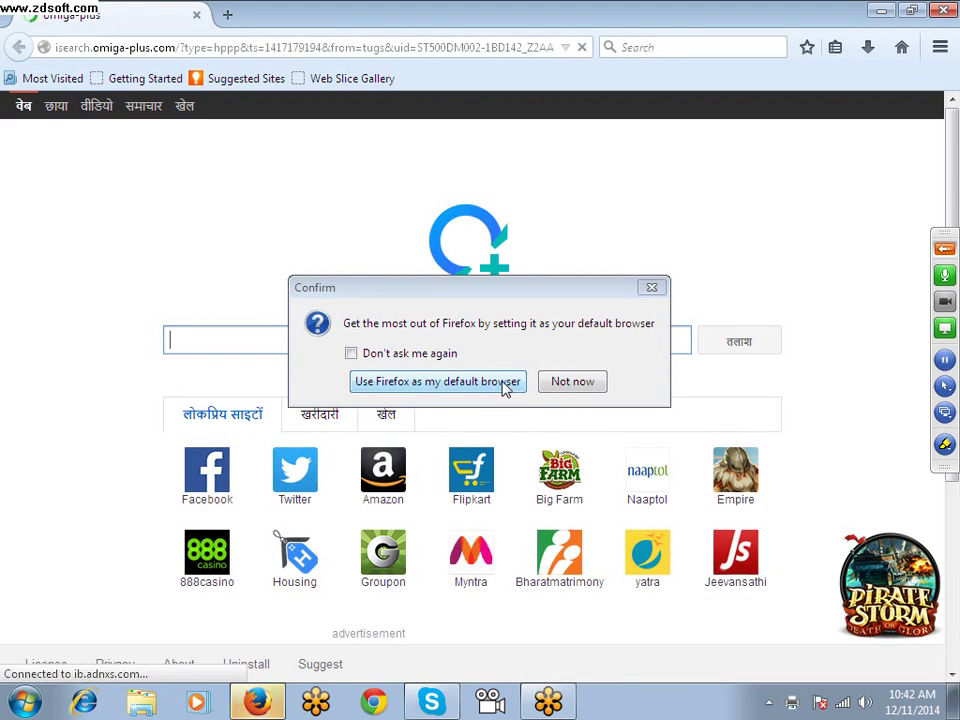
click(651, 287)
click(321, 47)
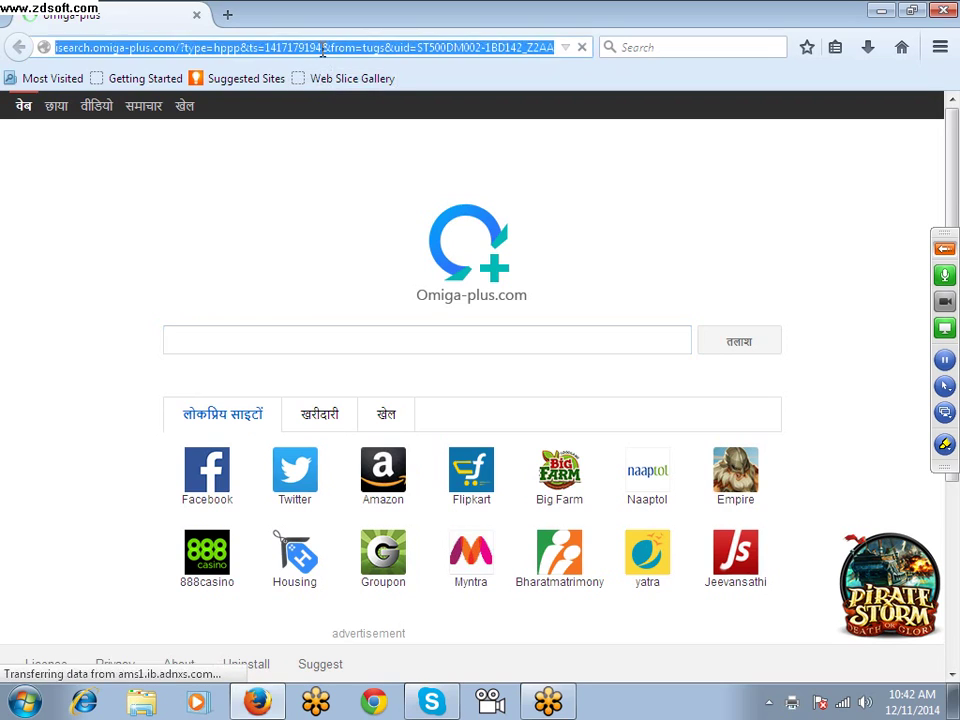
text(gmail.com/)
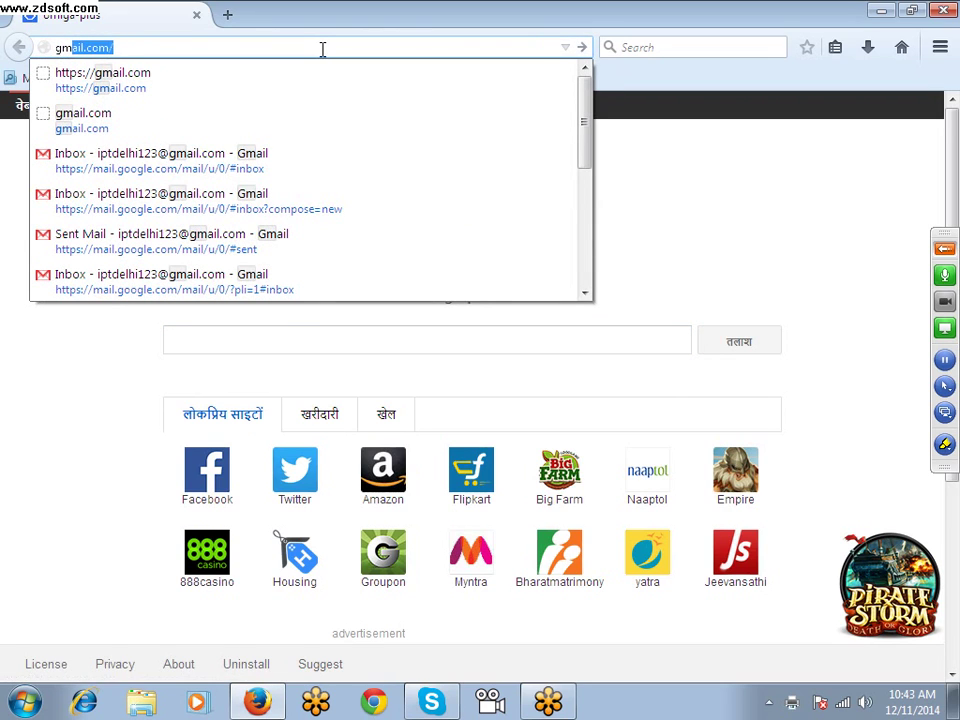
key(Down)
key(Return)
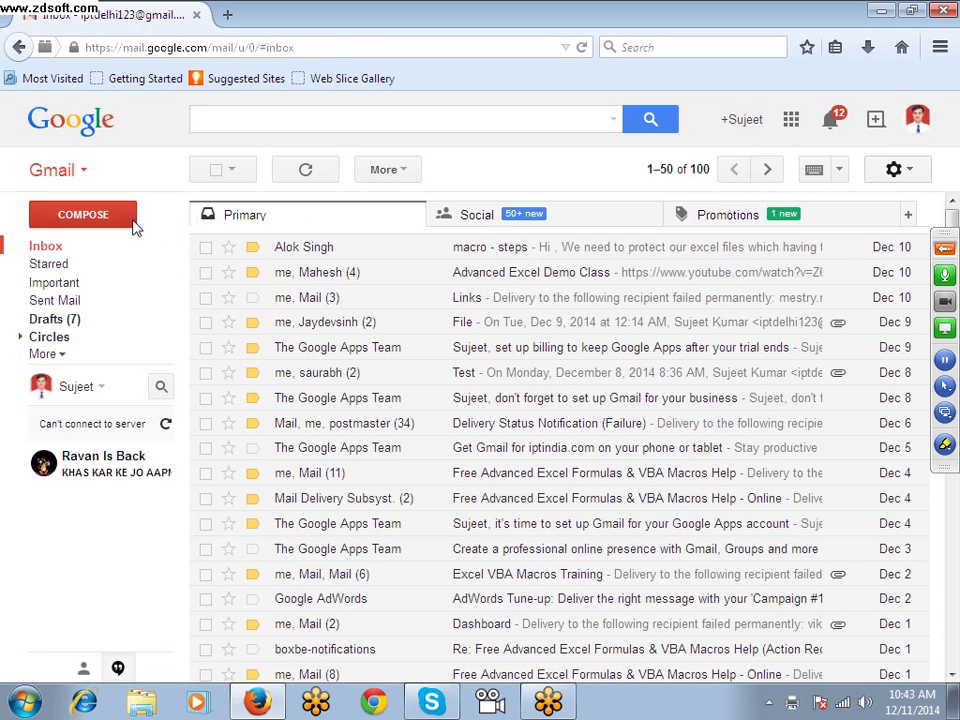
Start a new Gmail message and paste the GoToMeeting invitation text from Invite Others into its body.
click(83, 214)
click(944, 247)
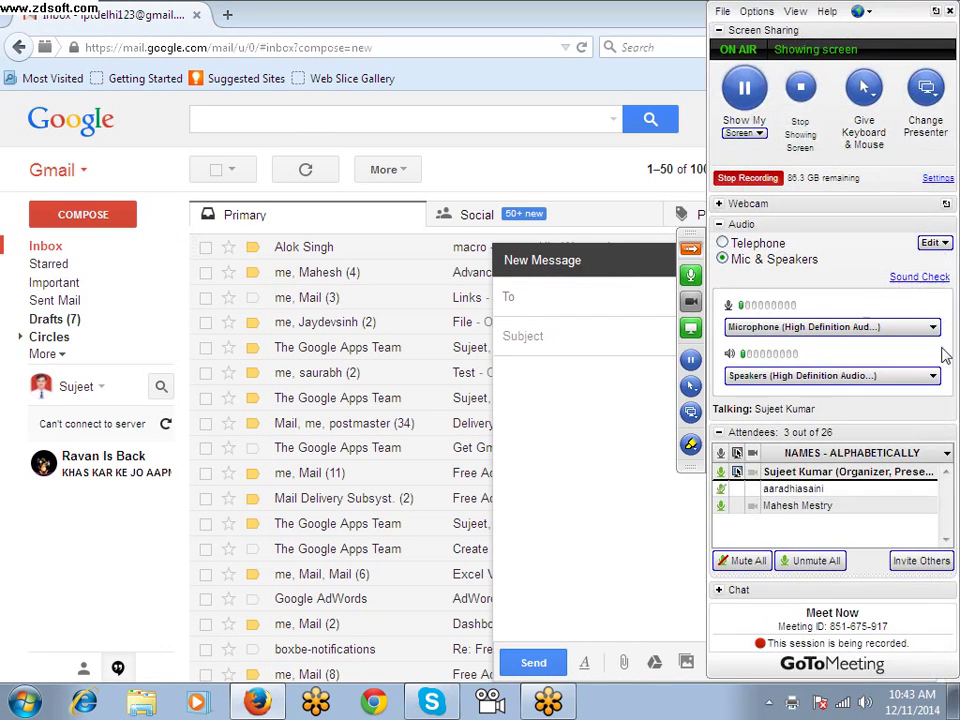
click(925, 561)
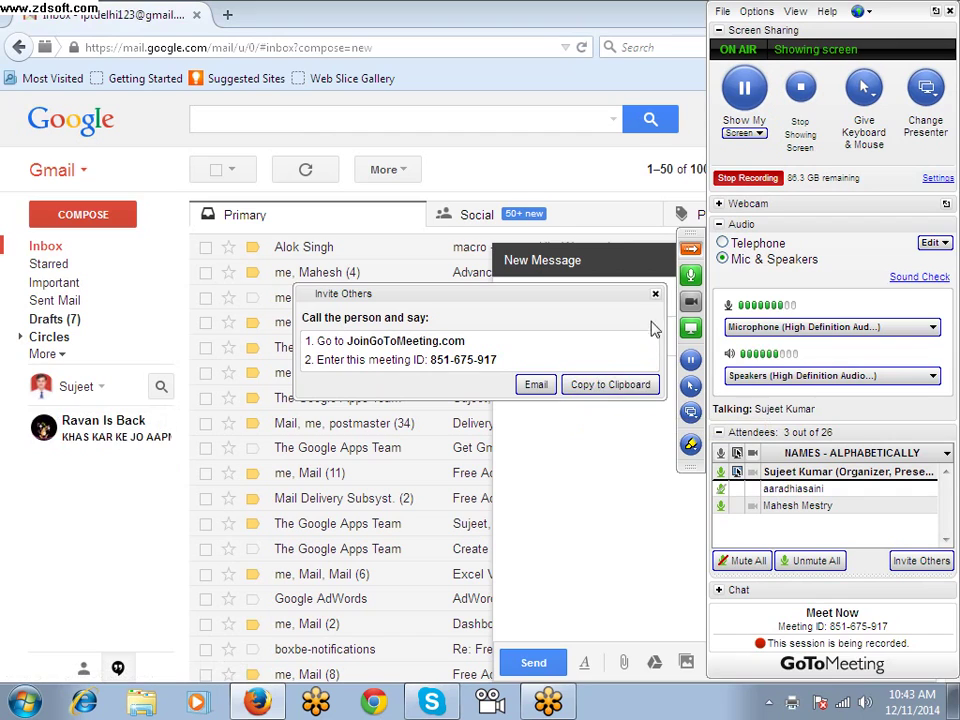
click(655, 294)
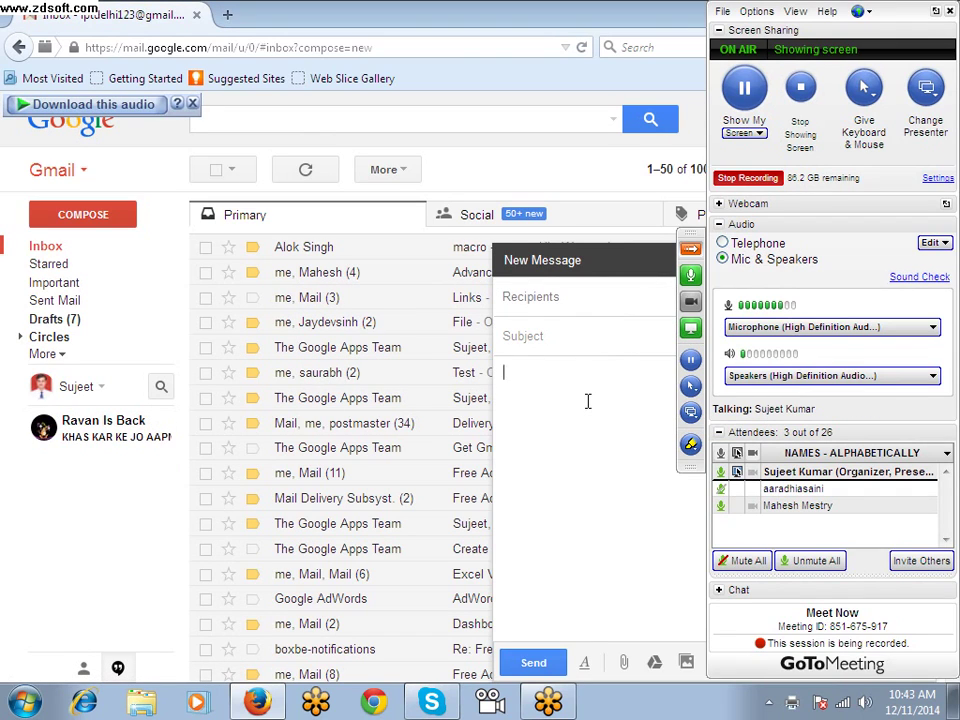
key(ctrl+v)
Enter Shortcuts as the subject of the new message.
click(549, 343)
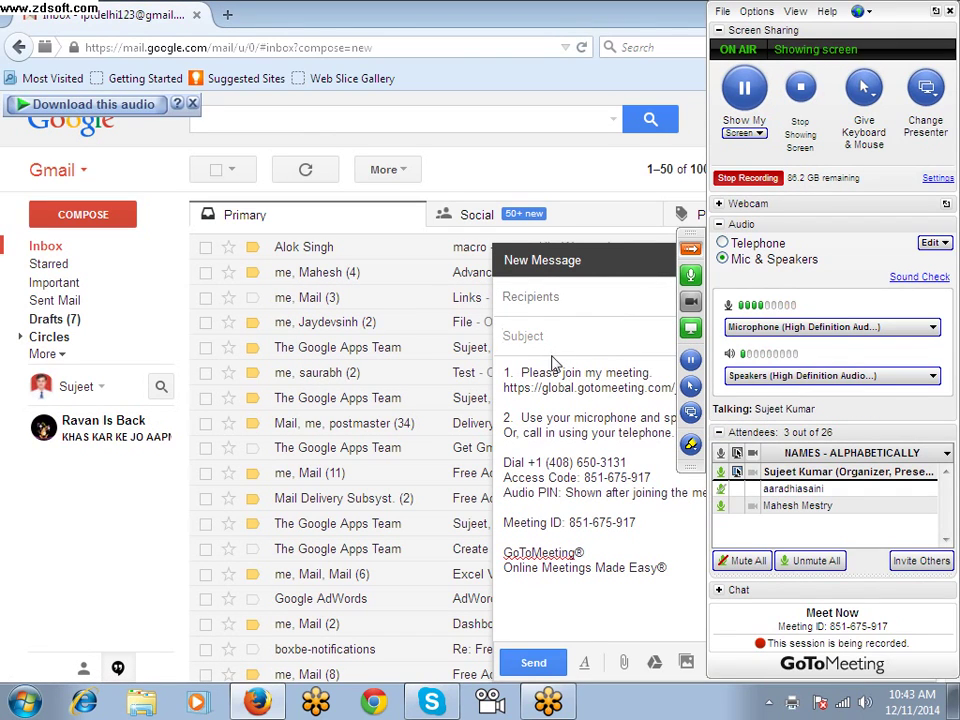
text(ex)
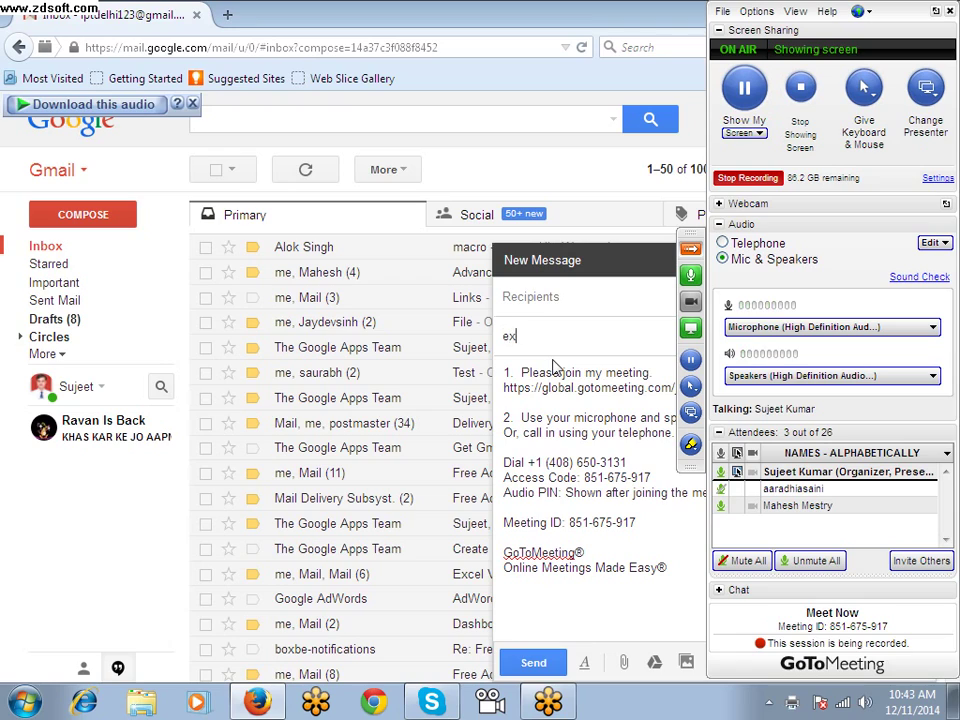
key(BackSpace)
text(S)
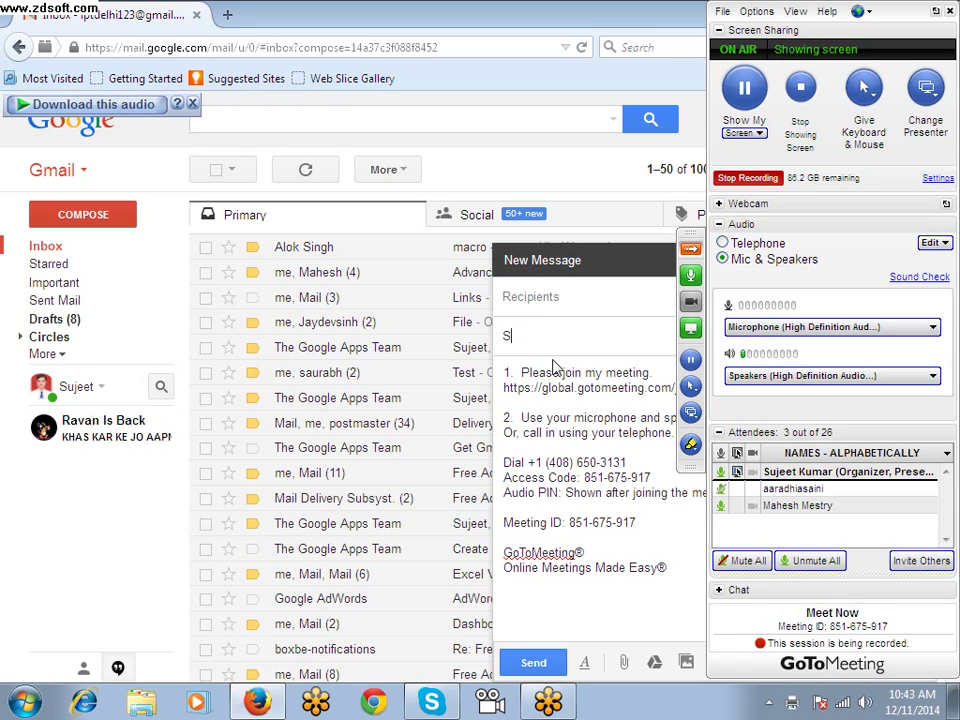
text(hort)
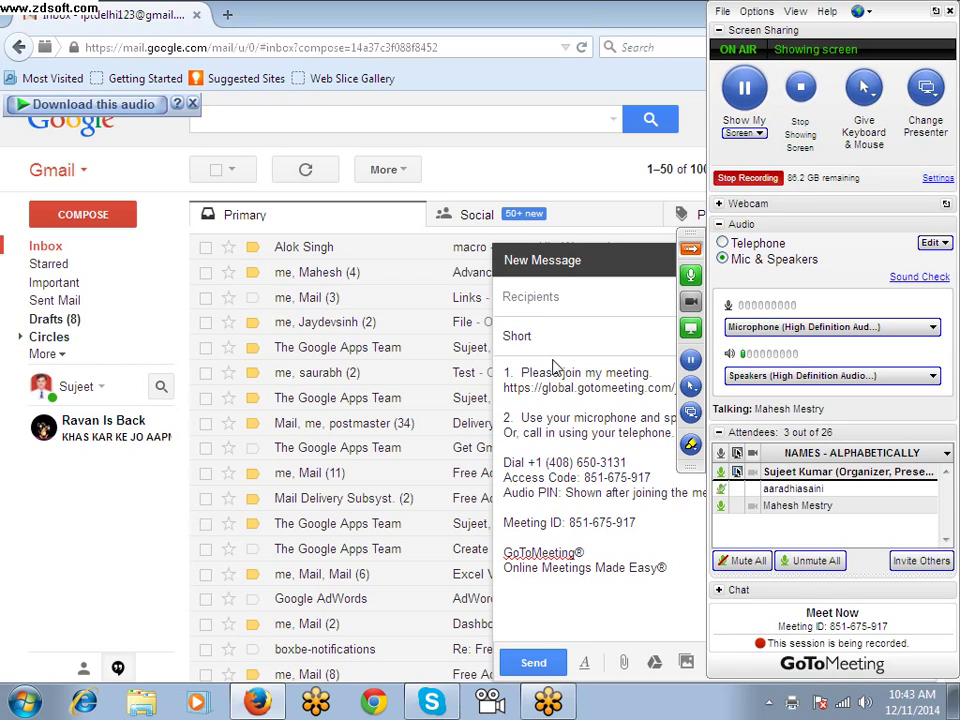
text(cuts)
Attach the Limits, Shortcuts and Windows XPS files from the Documents library to the message.
click(551, 297)
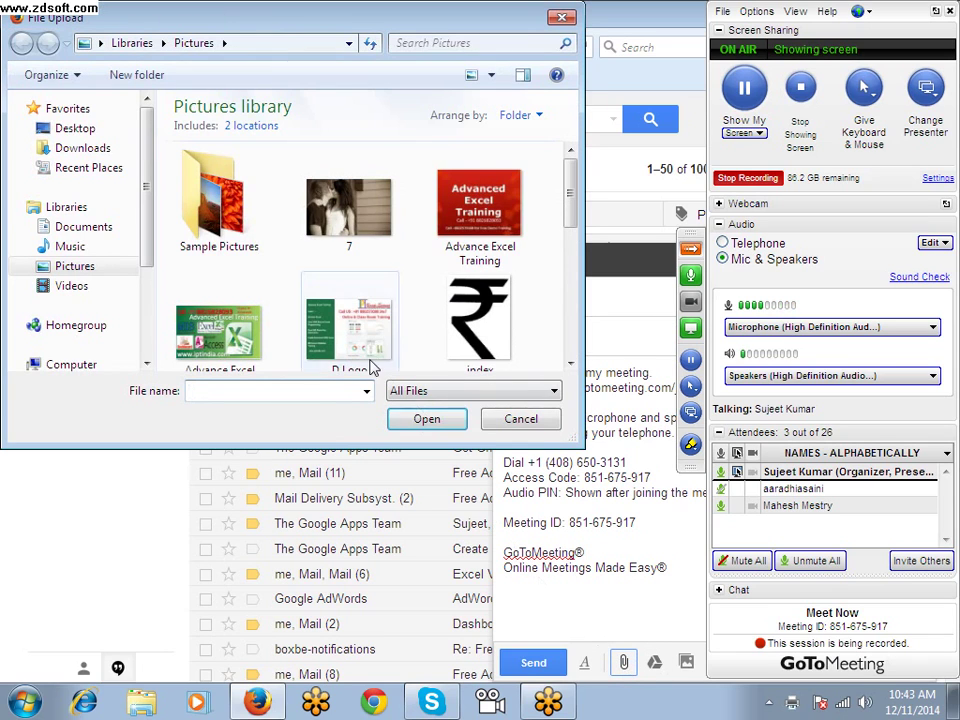
click(79, 234)
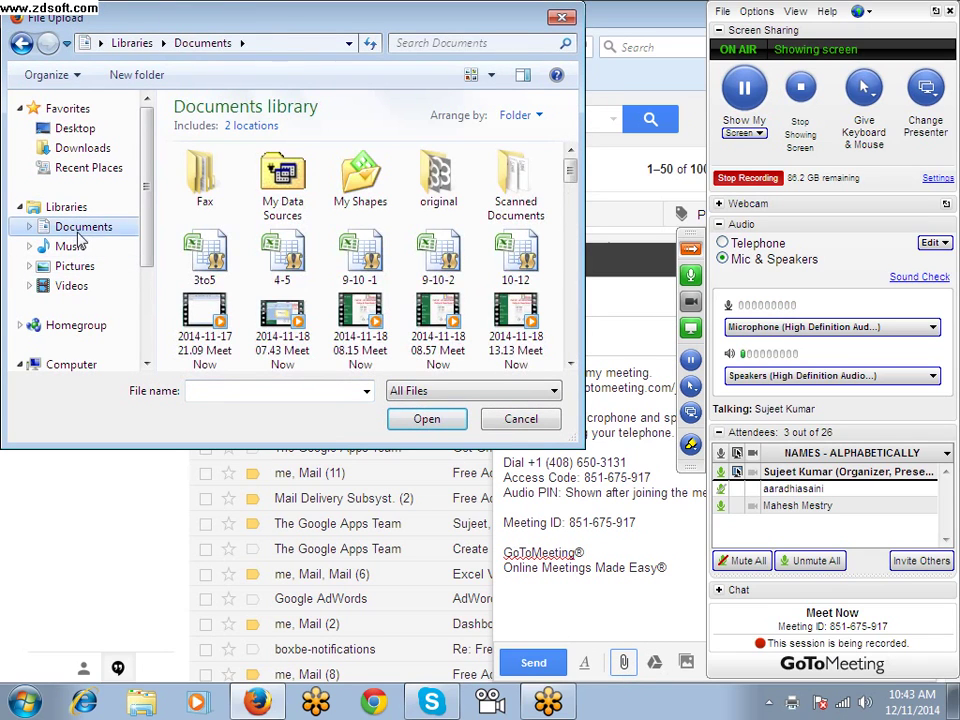
drag(569, 175, 577, 356)
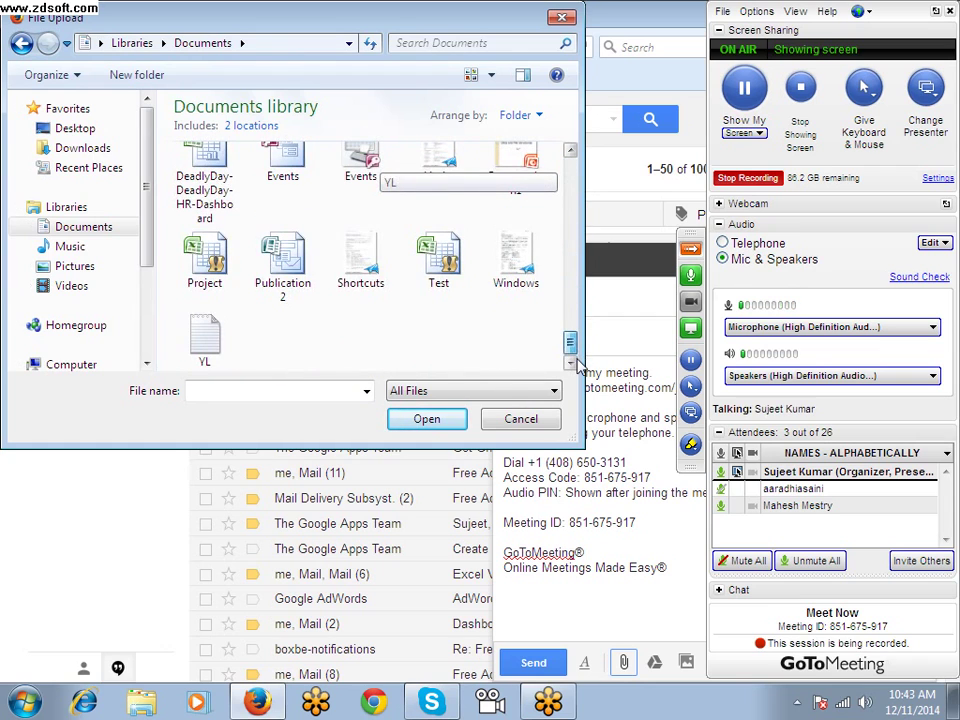
click(369, 279)
ctrl+click(500, 250)
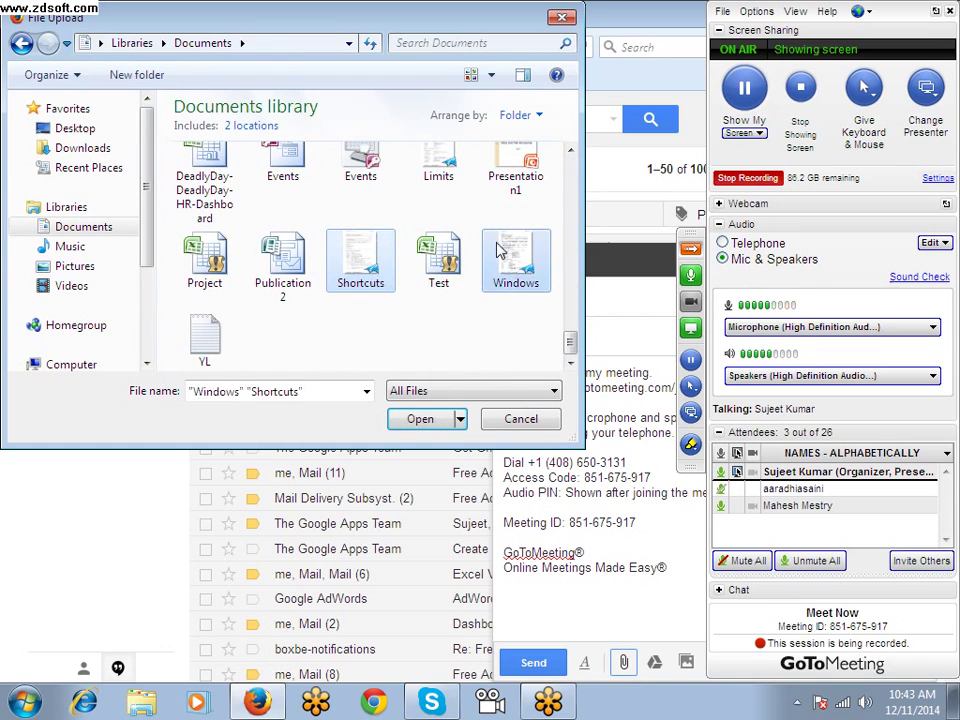
ctrl+click(438, 160)
click(420, 419)
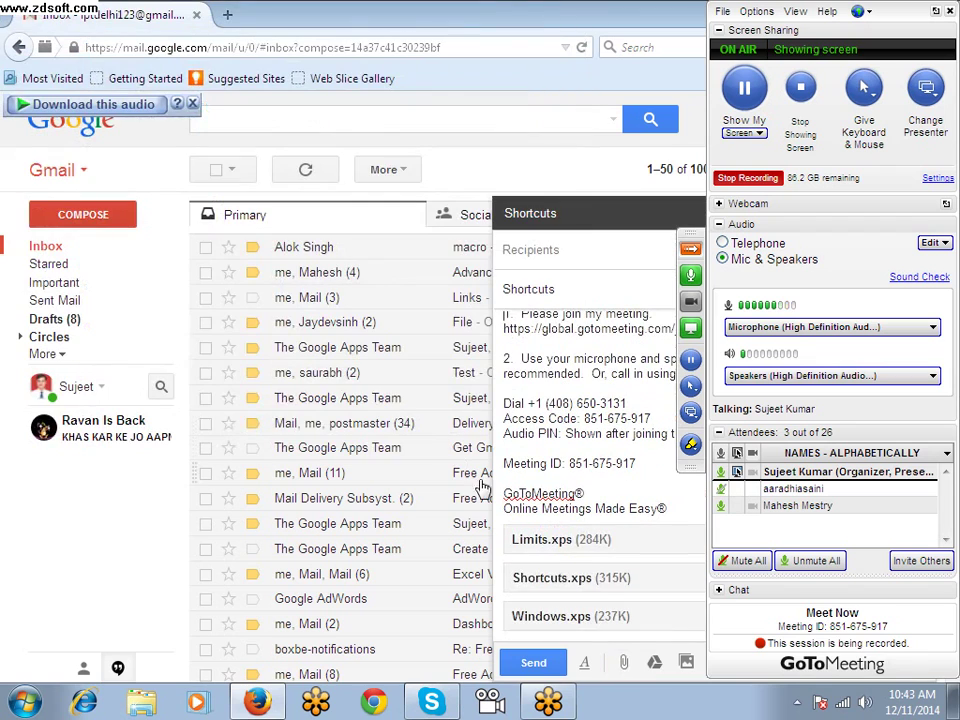
Stop the GoToMeeting session recording and end the meeting for all attendees.
click(688, 258)
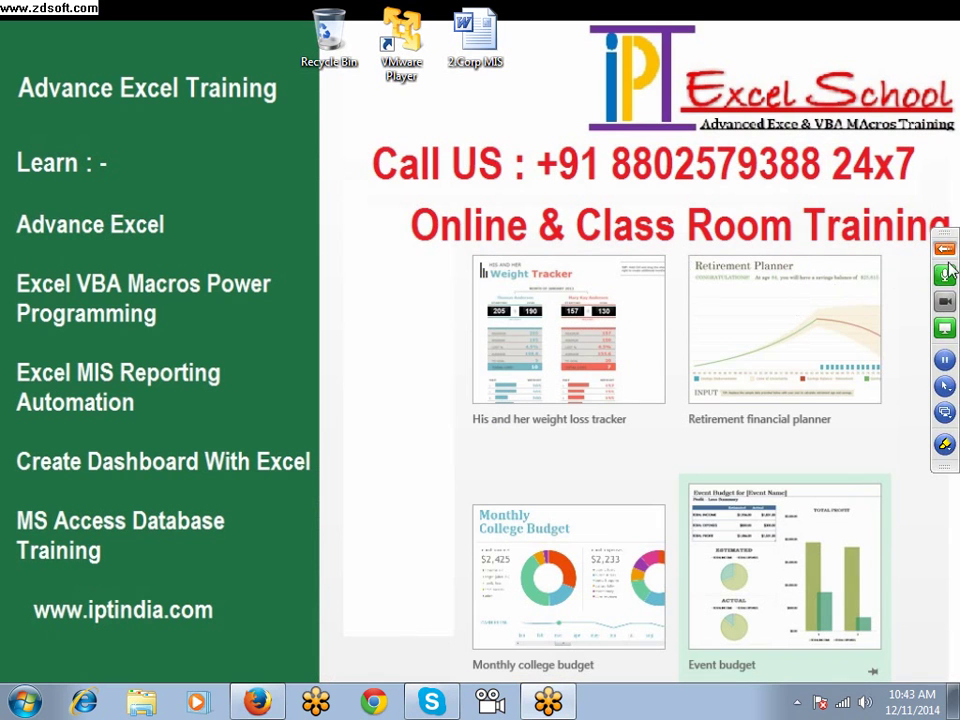
click(944, 247)
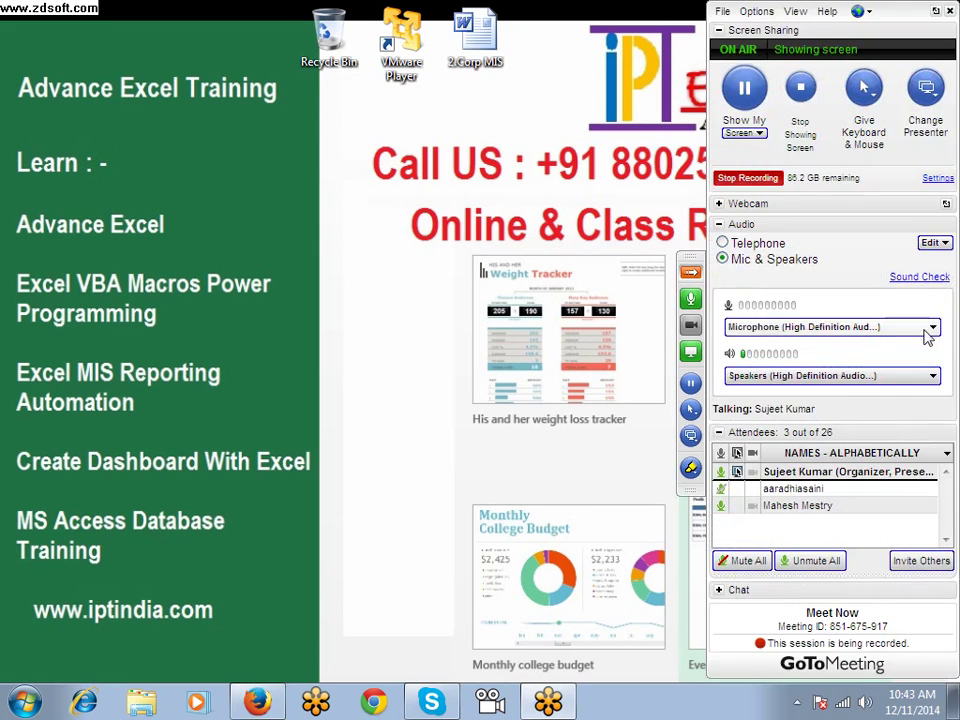
click(765, 182)
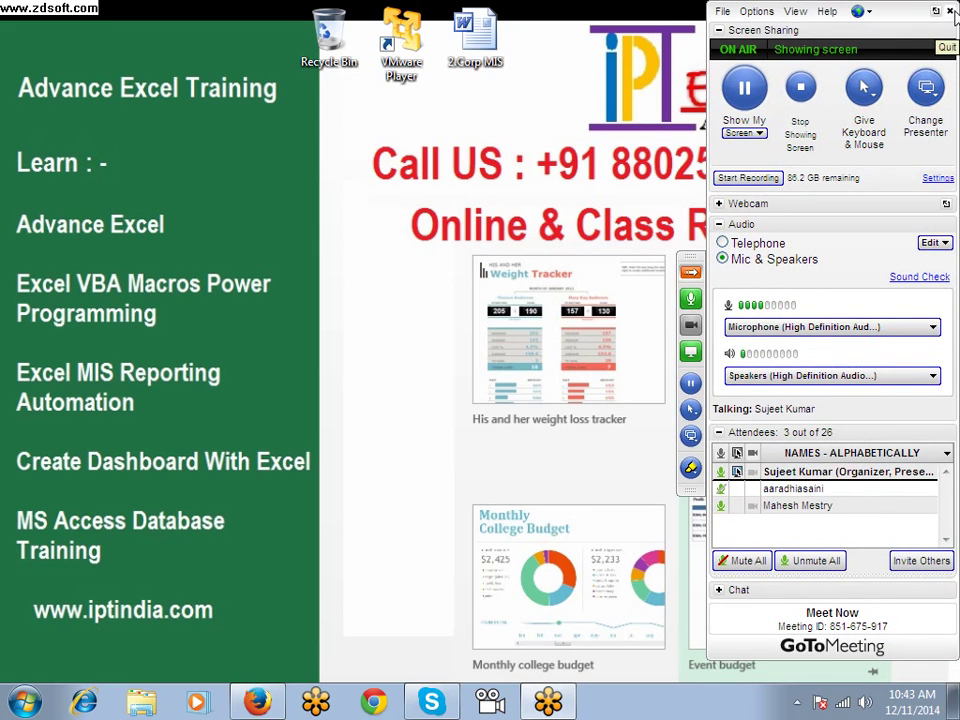
click(950, 12)
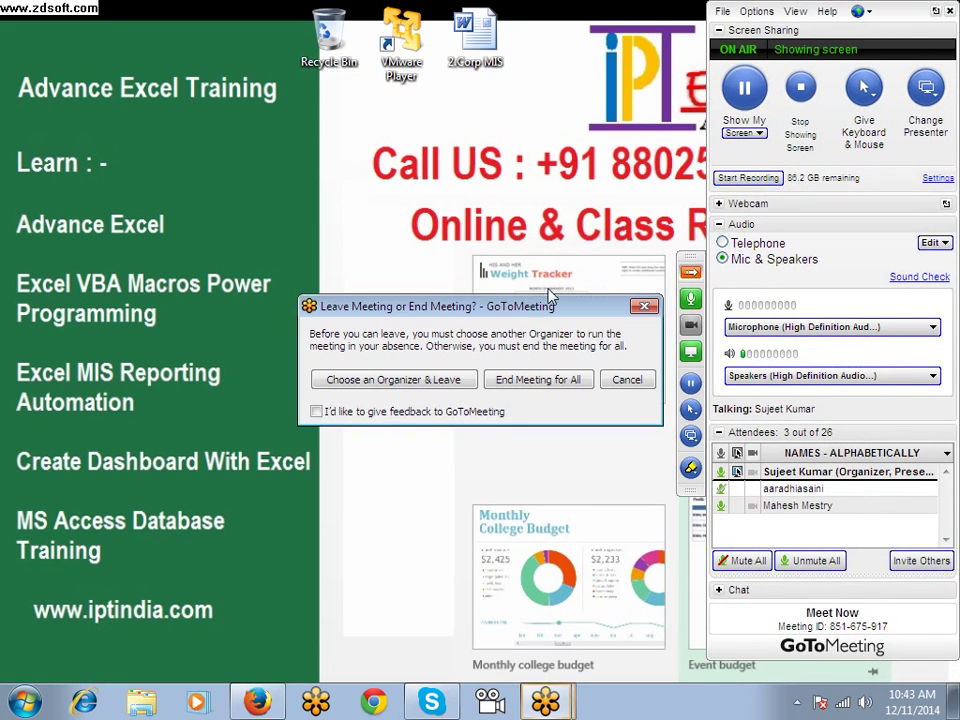
click(524, 386)
click(527, 386)
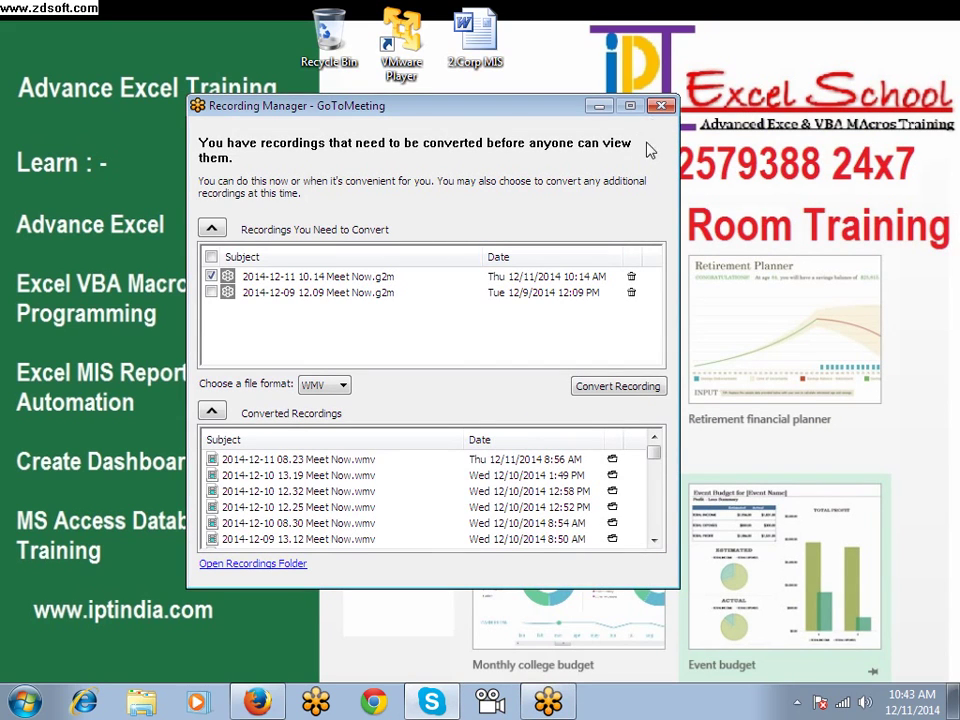
Start converting the recording 2014-12-11 10.14 Meet Now.g2m to WMV format.
click(619, 388)
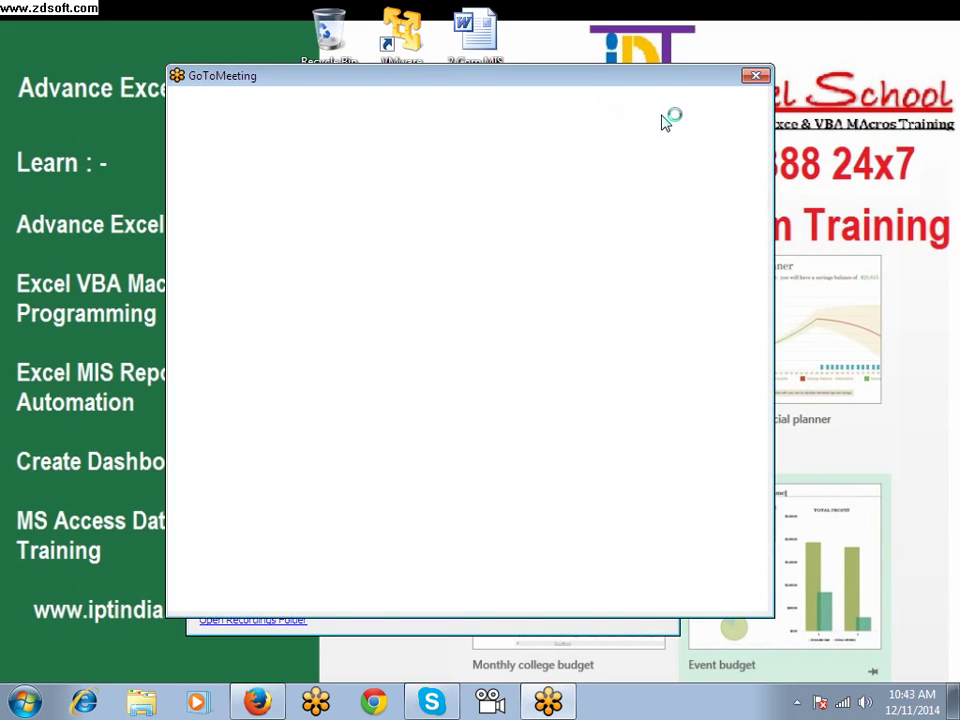